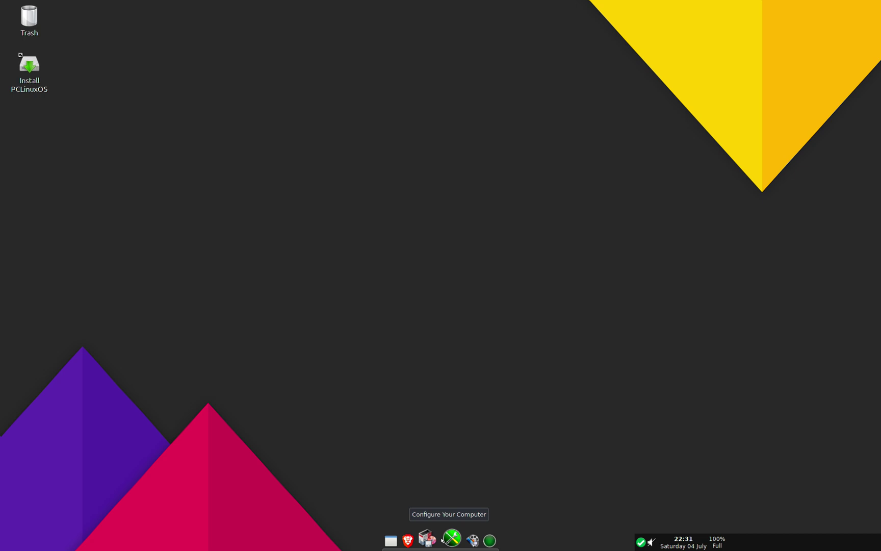
# Step: Open Plank's dock preferences and move the preferences window higher up
pyautogui.rightClick(442, 539)
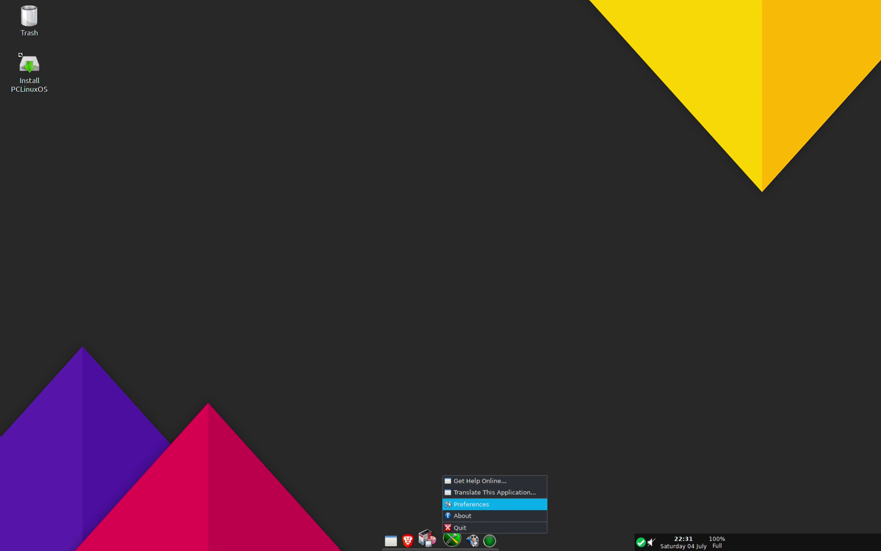
pyautogui.click(450, 504)
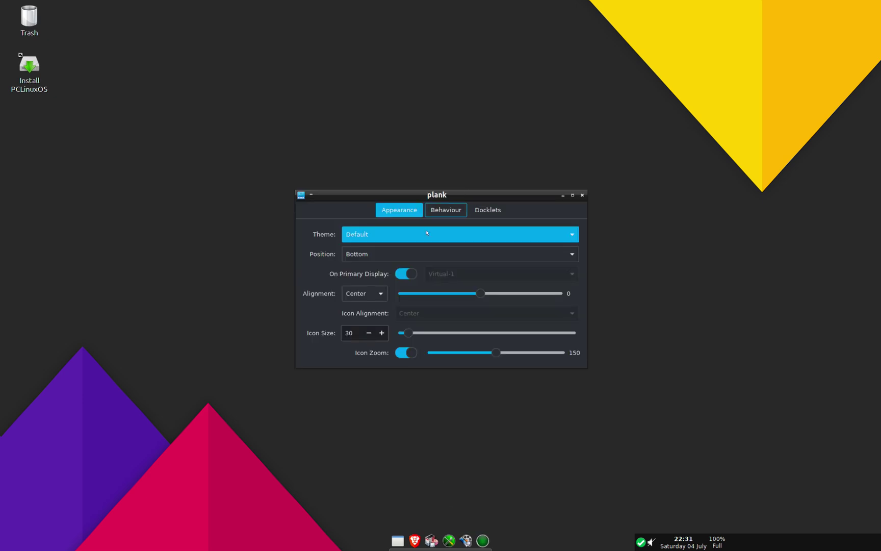
pyautogui.moveTo(429, 190); pyautogui.dragTo(430, 151)
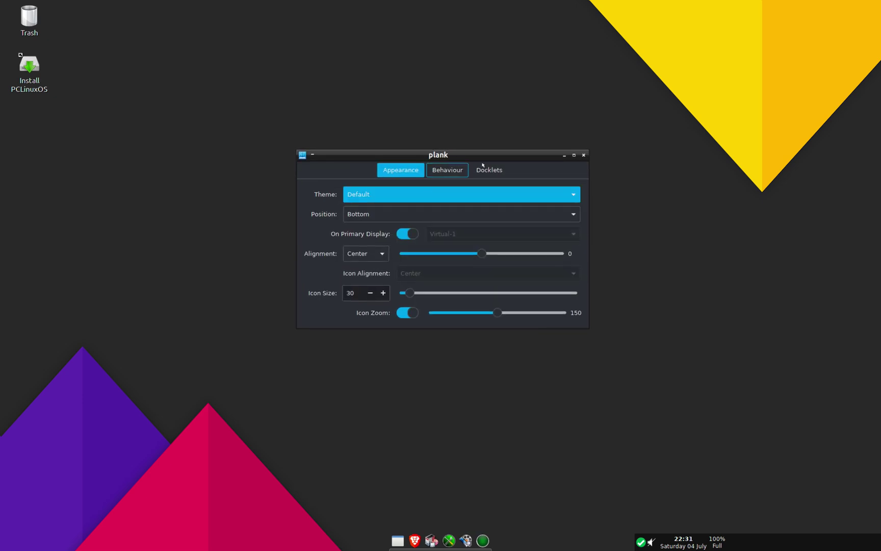
pyautogui.rightClick(421, 542)
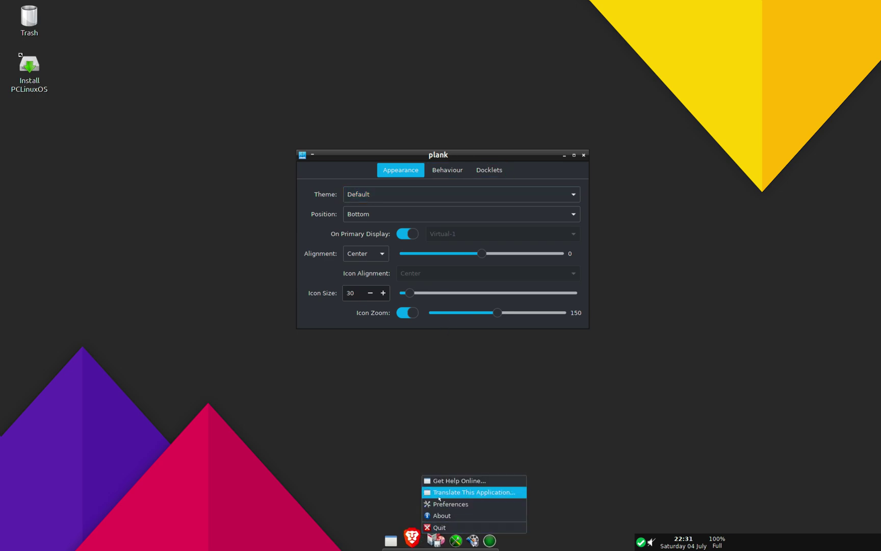
pyautogui.click(375, 511)
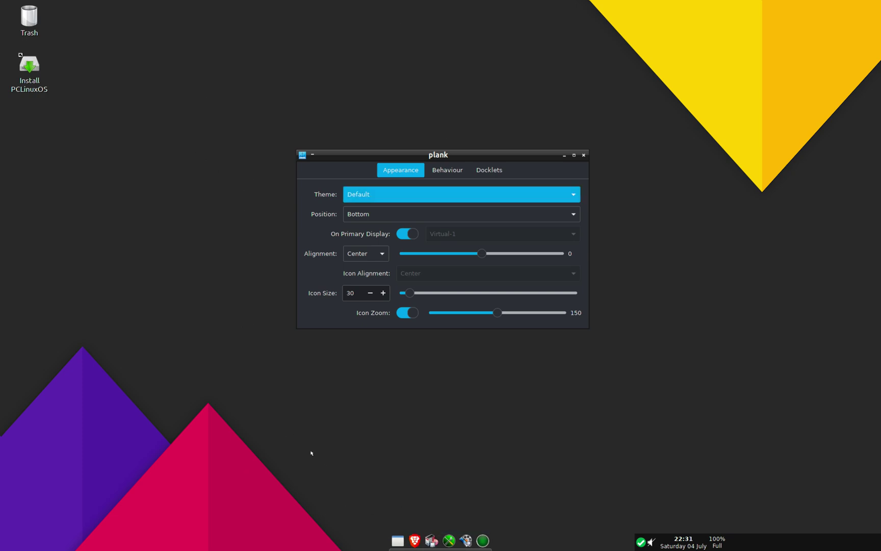
# Step: Browse the applications menu and the desktop menu without choosing anything
pyautogui.click(399, 541)
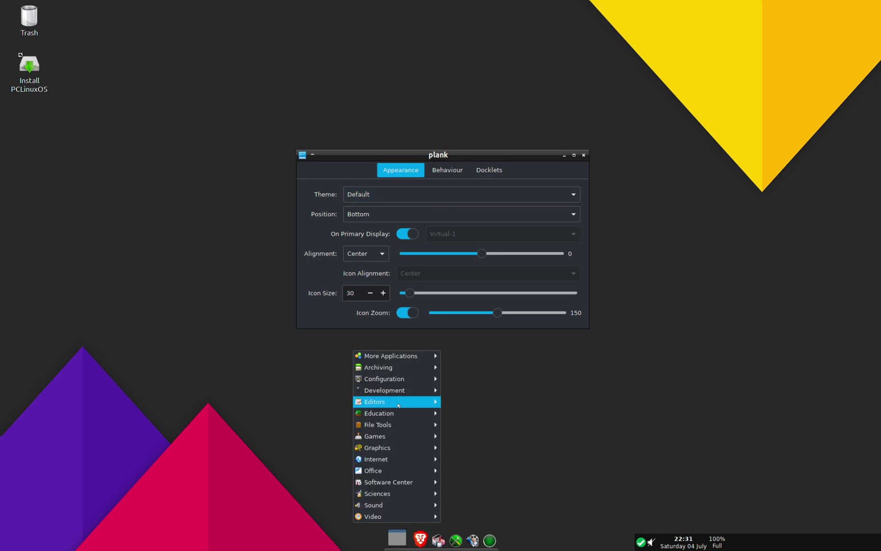
pyautogui.moveTo(390, 413)
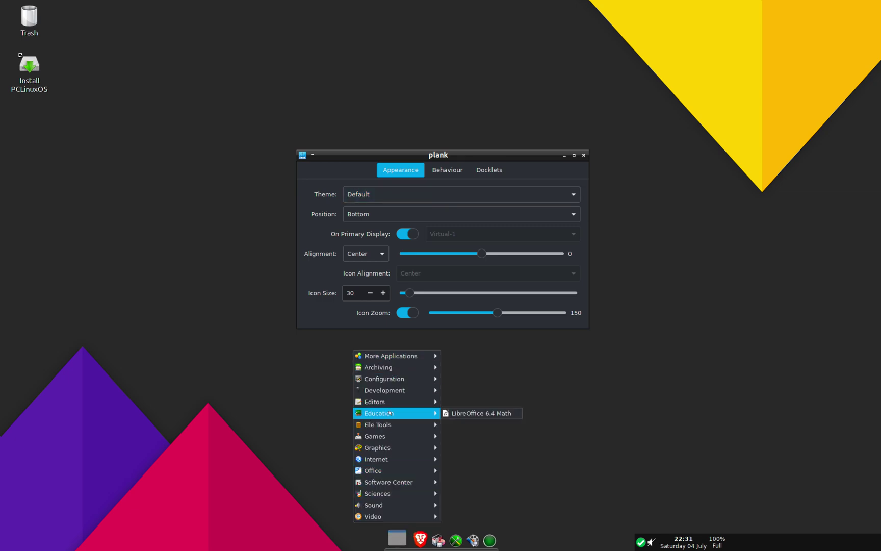
pyautogui.click(558, 352)
pyautogui.rightClick(688, 209)
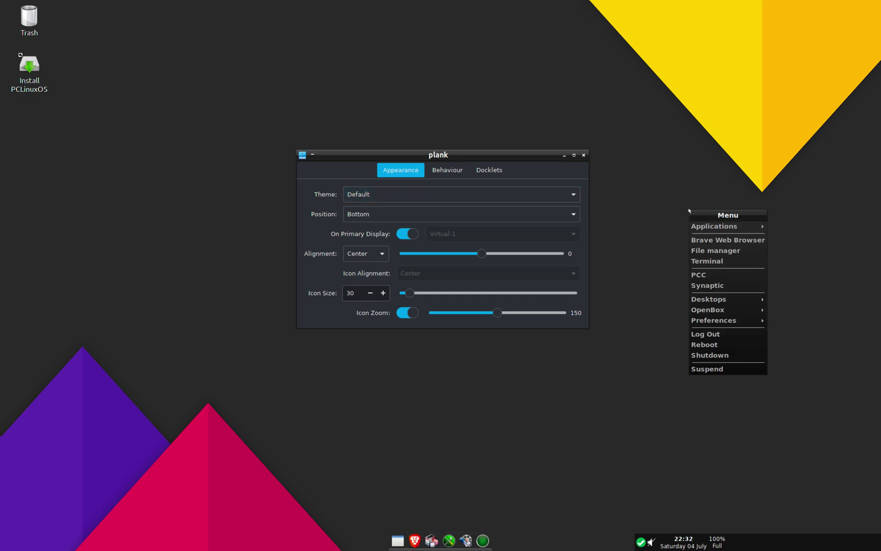
pyautogui.moveTo(699, 227)
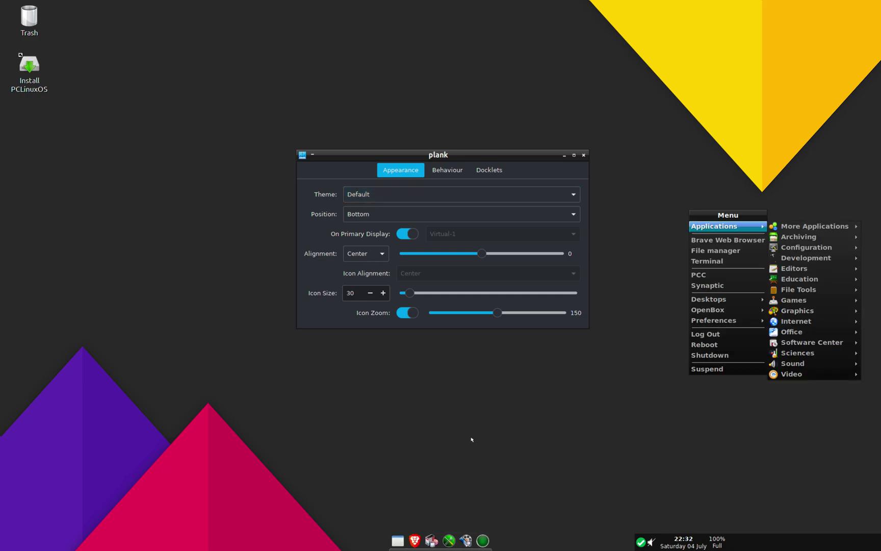
pyautogui.click(431, 463)
# Step: Set the dock icon size to 63, view the Docklets, and close the preferences
pyautogui.moveTo(411, 294); pyautogui.dragTo(466, 294)
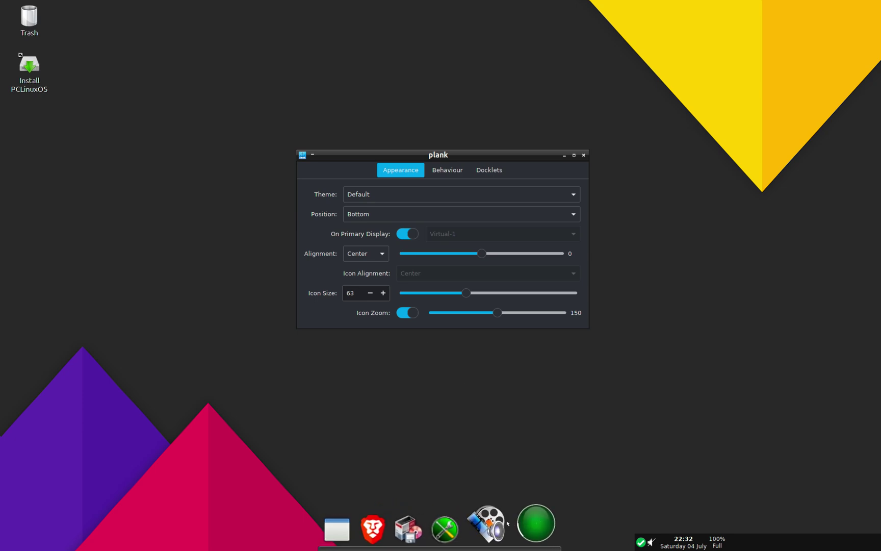
pyautogui.click(489, 170)
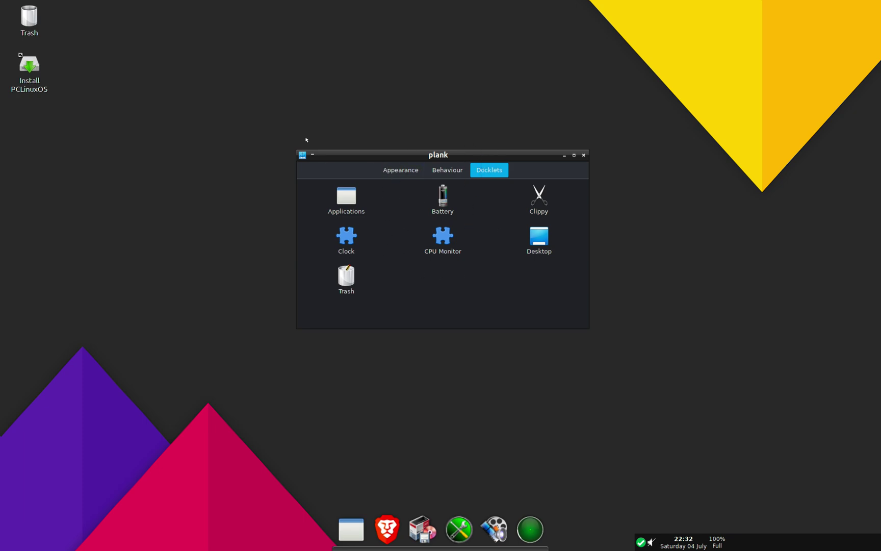
pyautogui.click(583, 155)
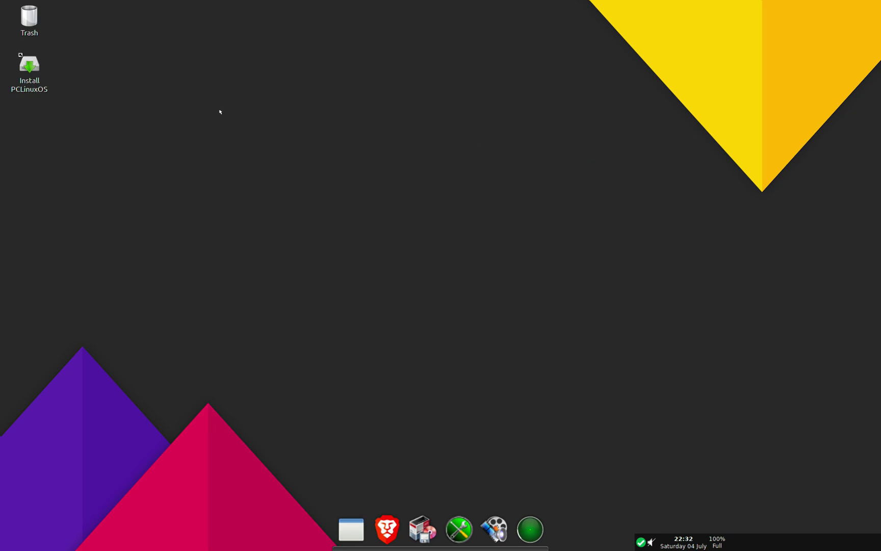
# Step: Launch the PCLinuxOS installer, pass the welcome page, and keep 'Use free space' on the 64GB SSD
pyautogui.click(28, 69)
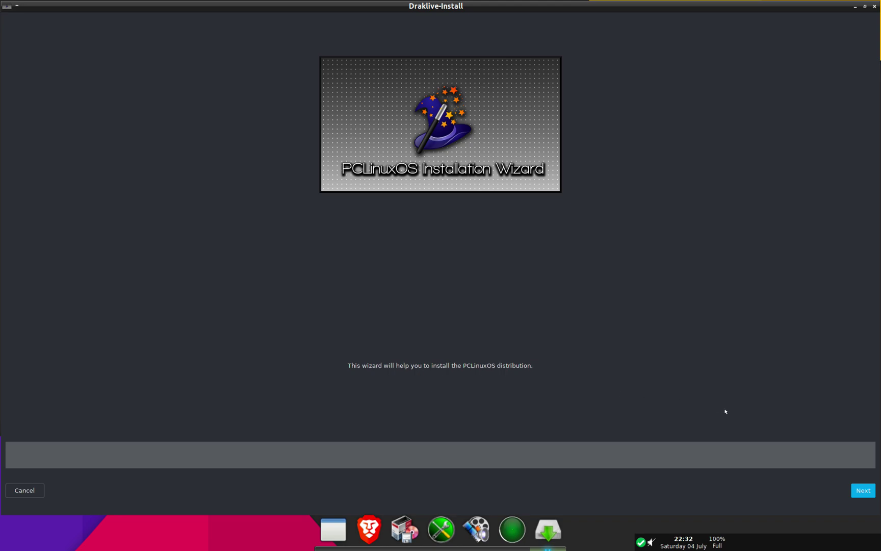
pyautogui.click(853, 490)
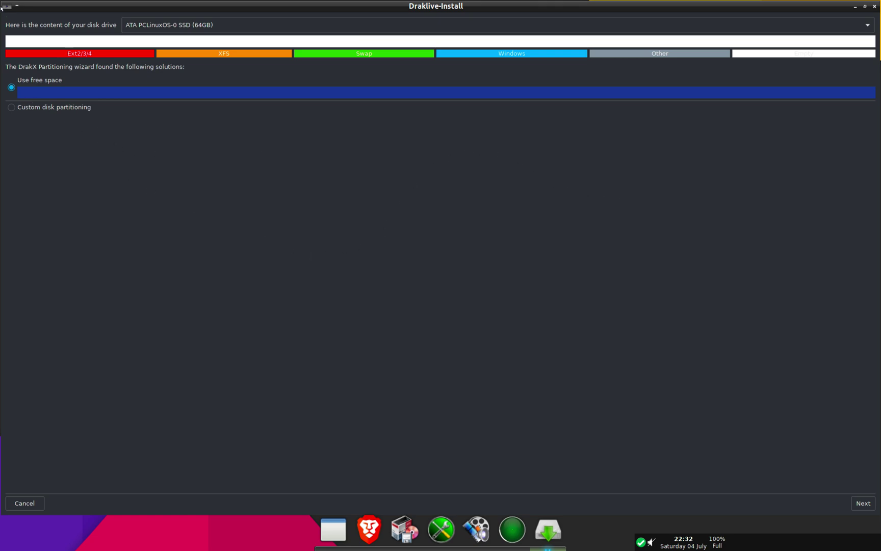
pyautogui.click(5, 7)
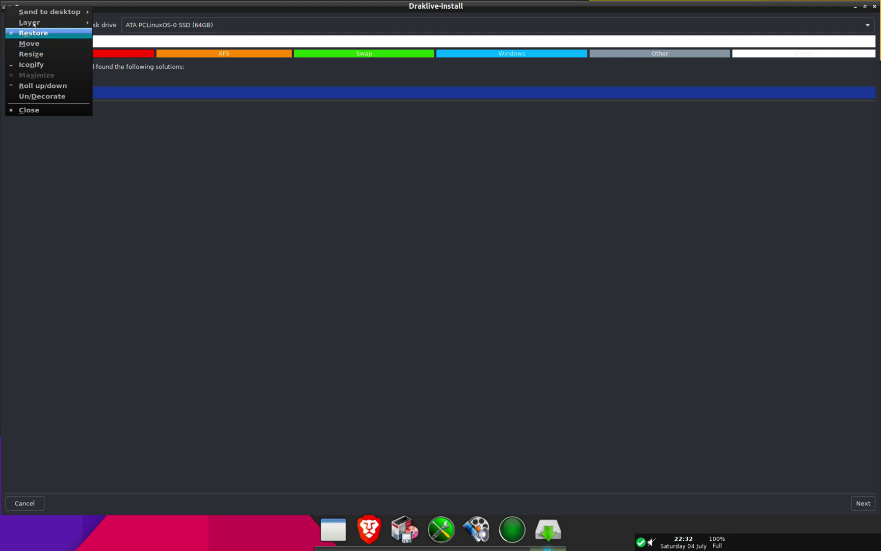
pyautogui.click(317, 174)
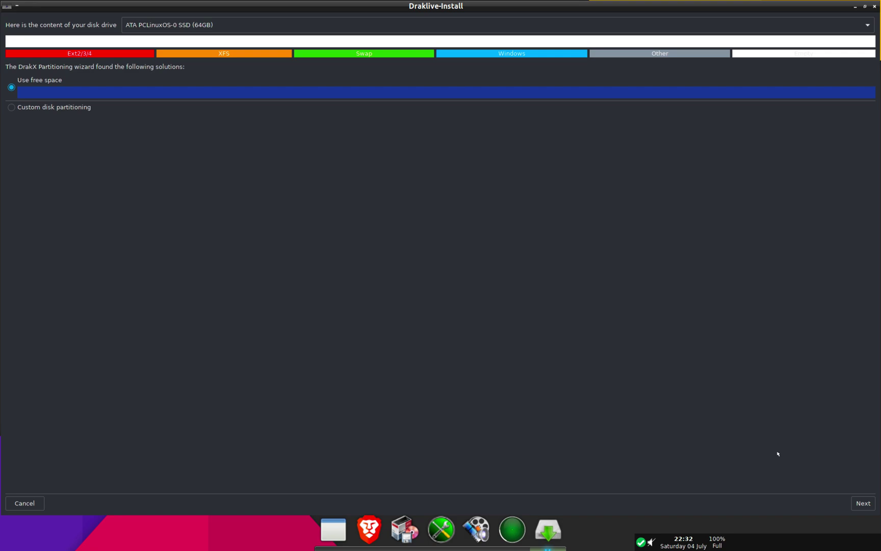
pyautogui.click(861, 503)
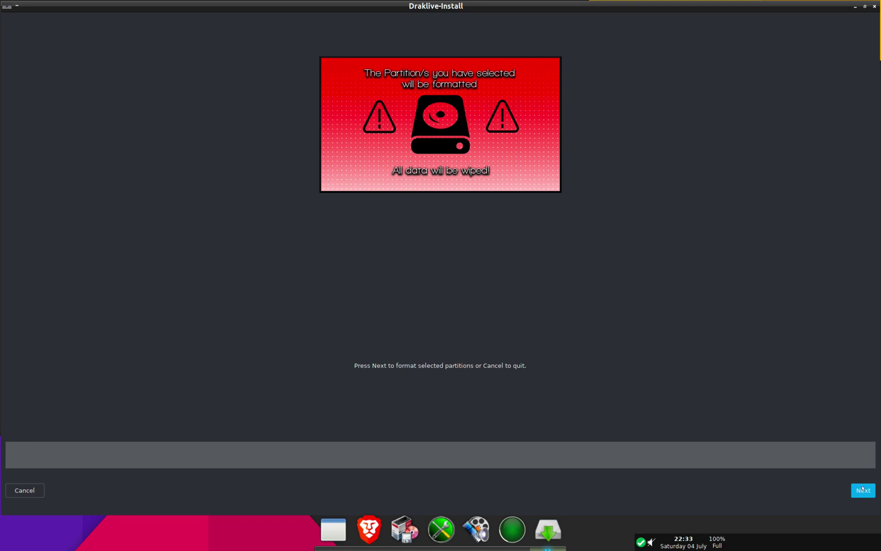
# Step: Begin formatting and installing to the SSD, and shrink the dock icons from 63 to 40 meanwhile
pyautogui.click(862, 489)
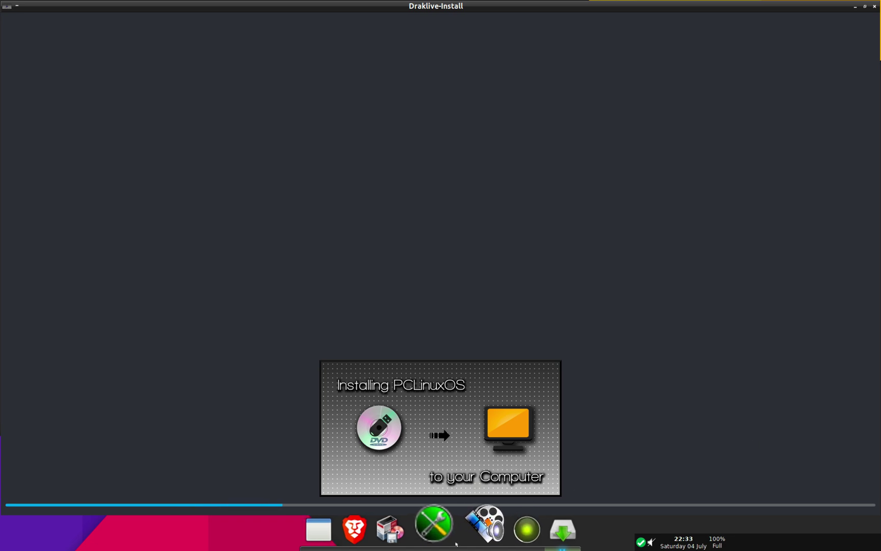
pyautogui.rightClick(456, 541)
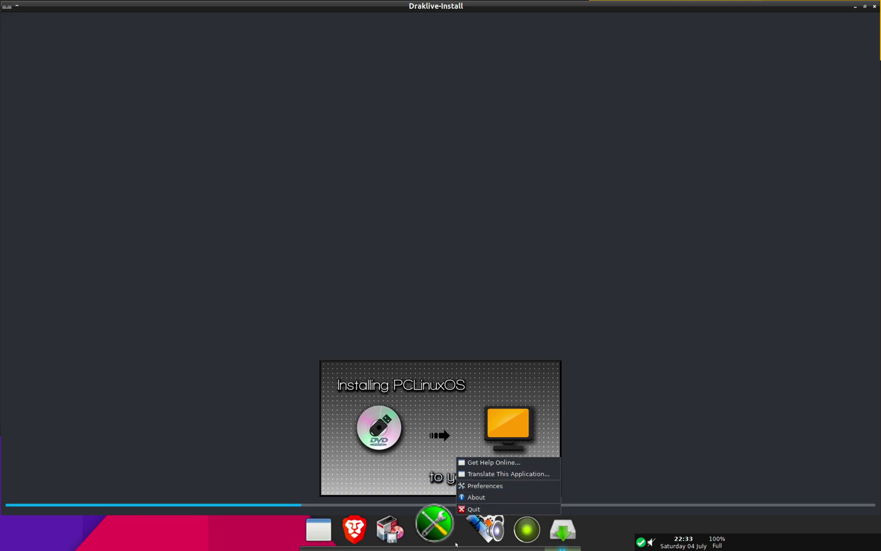
pyautogui.click(482, 485)
pyautogui.moveTo(464, 323); pyautogui.dragTo(425, 323)
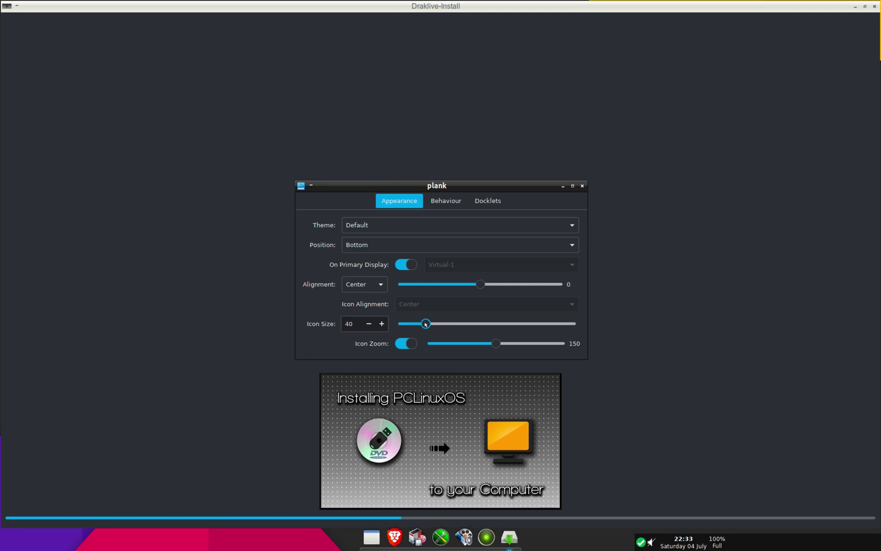
pyautogui.click(582, 187)
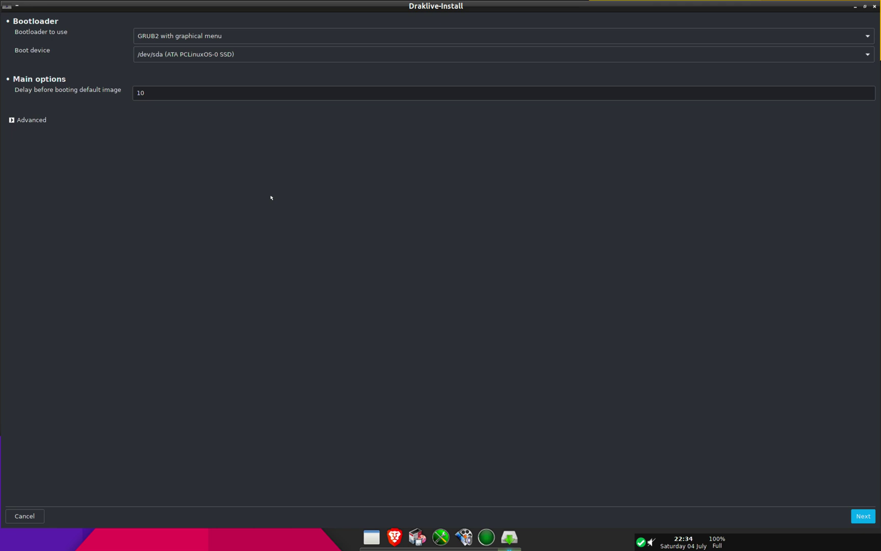
# Step: Accept GRUB2 with graphical menu on /dev/sda and install it with the listed boot entries
pyautogui.click(863, 516)
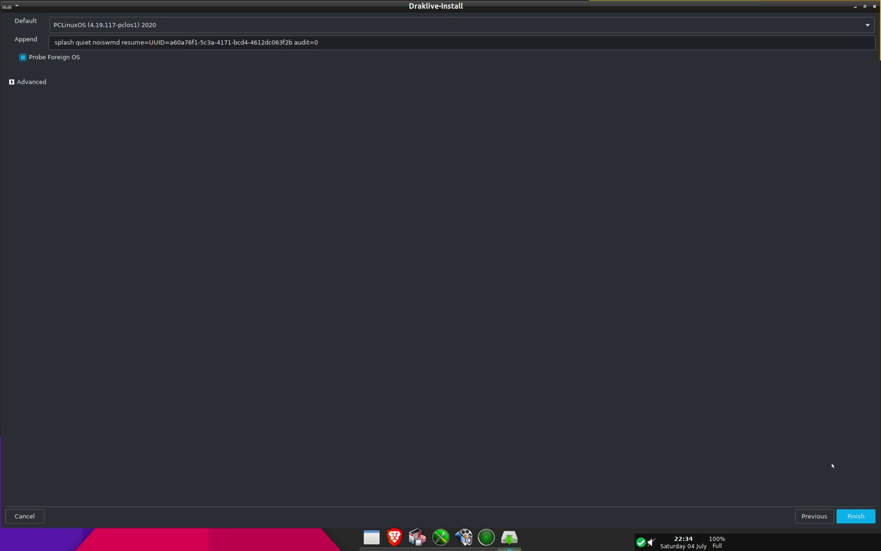
pyautogui.click(851, 515)
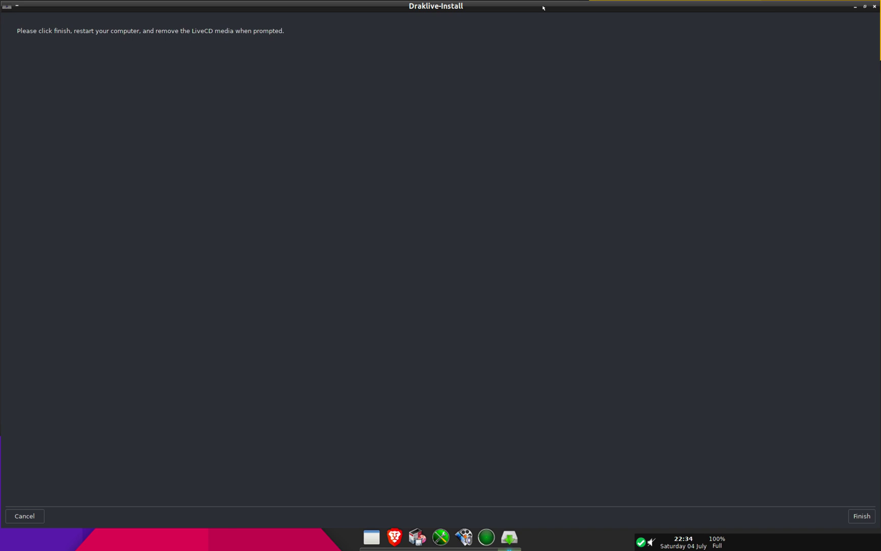
# Step: Finish the installation, then quit the relaunched wizard, confirming Quit
pyautogui.click(862, 515)
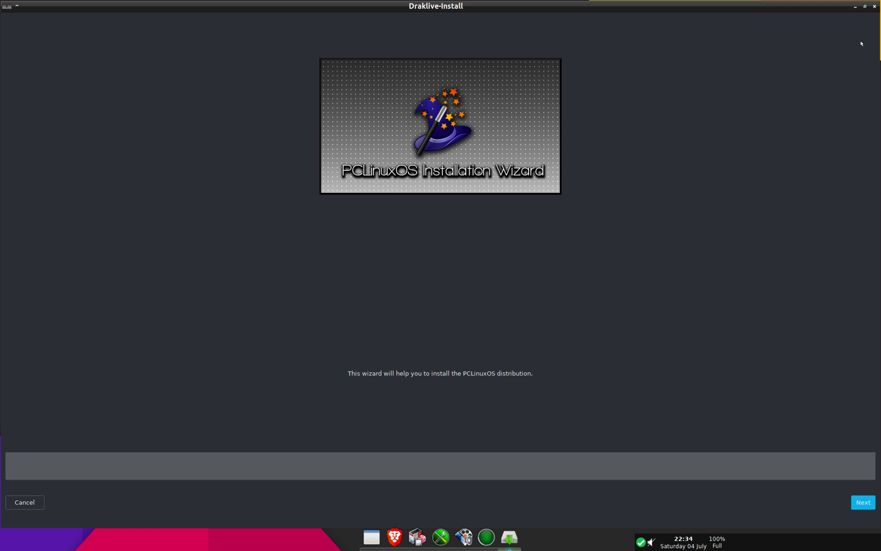
pyautogui.click(873, 7)
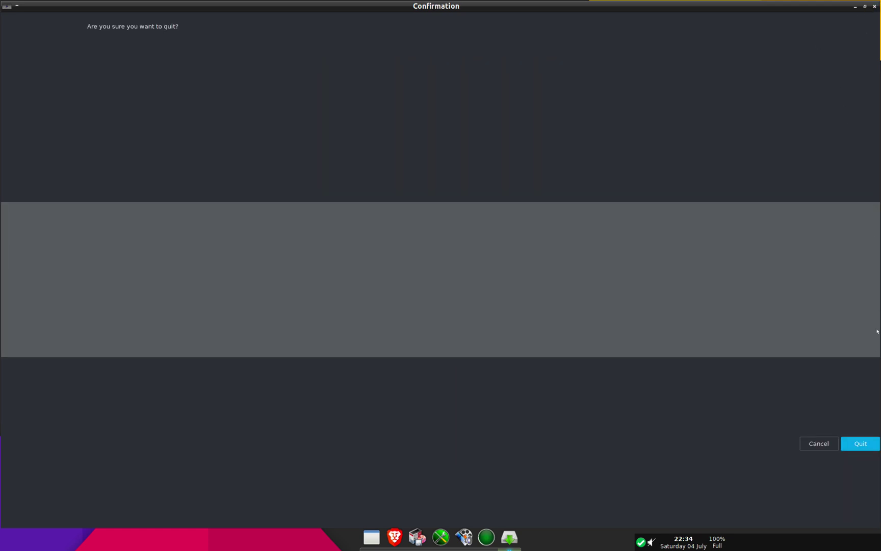
pyautogui.click(836, 444)
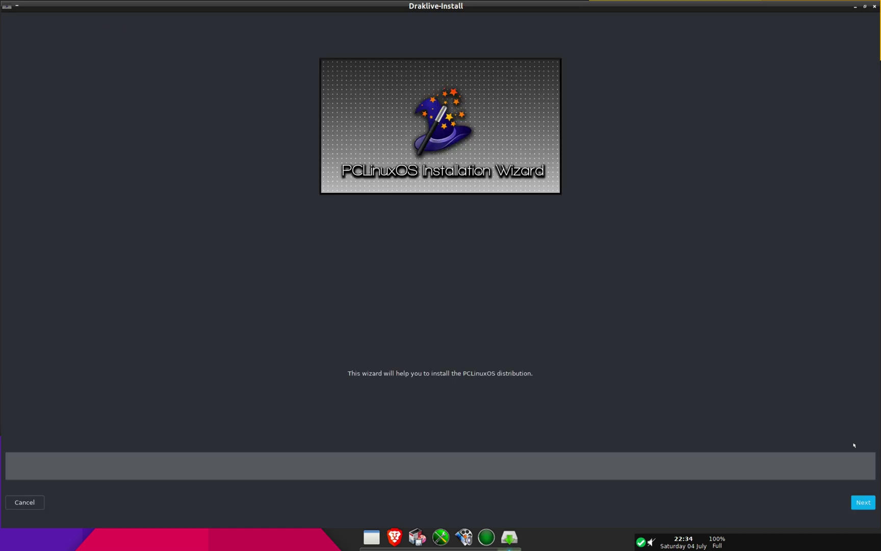
pyautogui.click(864, 501)
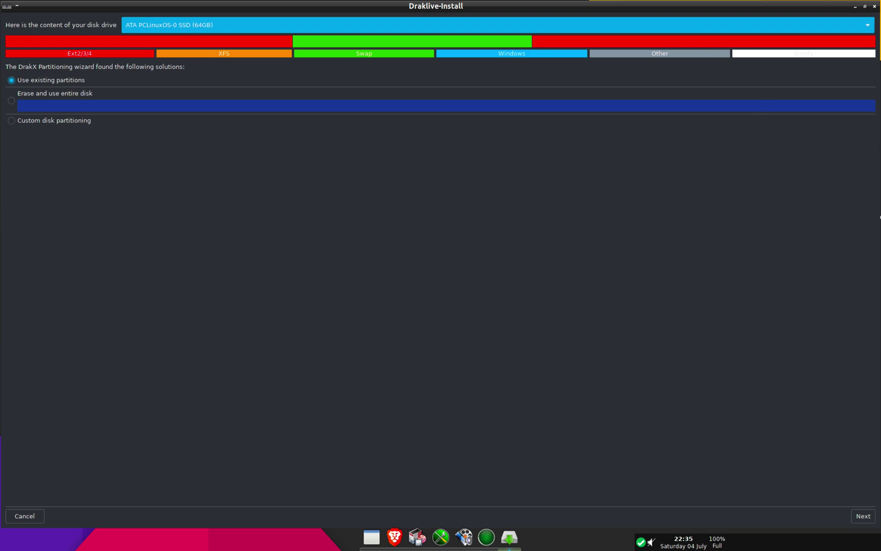
pyautogui.click(874, 6)
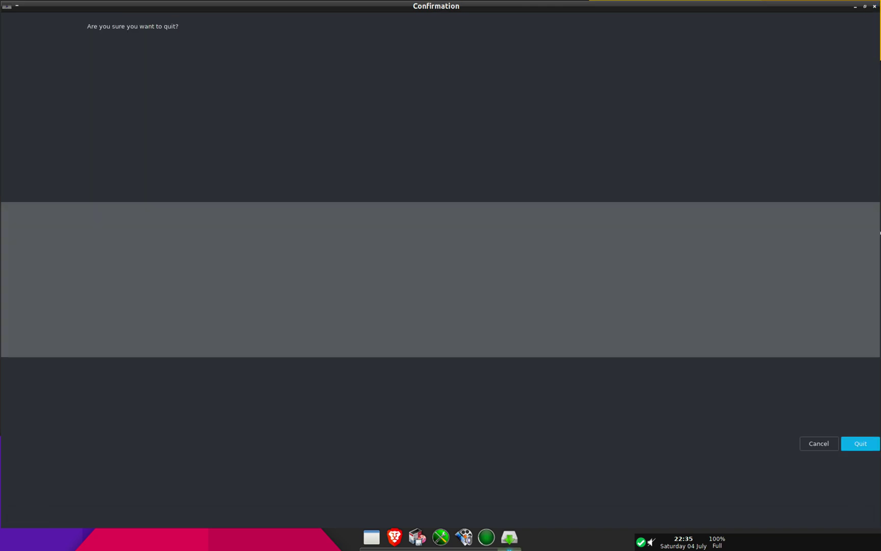
pyautogui.click(861, 442)
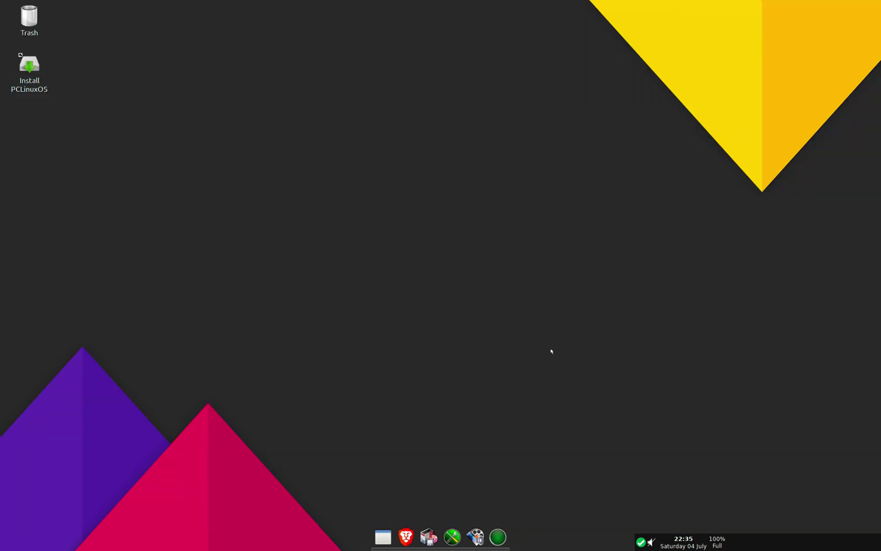
# Step: Choose Reboot from the desktop's right-click menu
pyautogui.rightClick(335, 195)
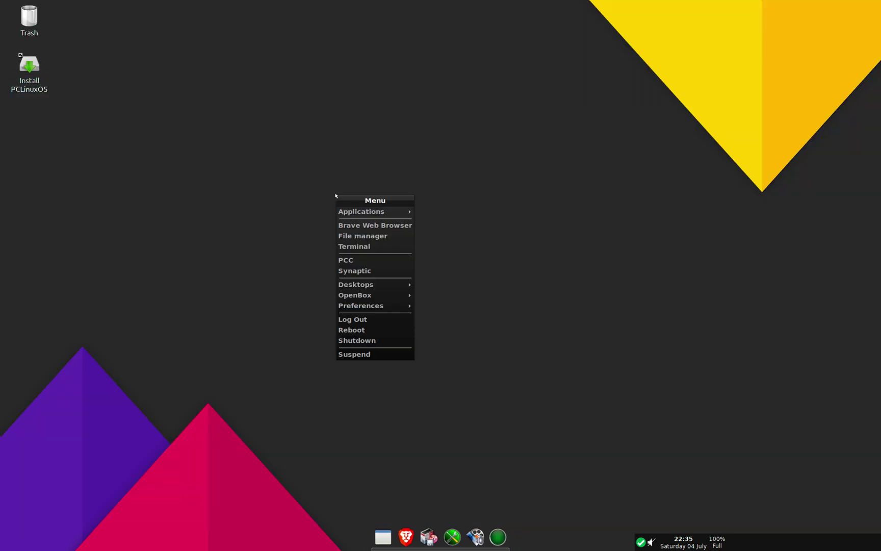
pyautogui.click(364, 334)
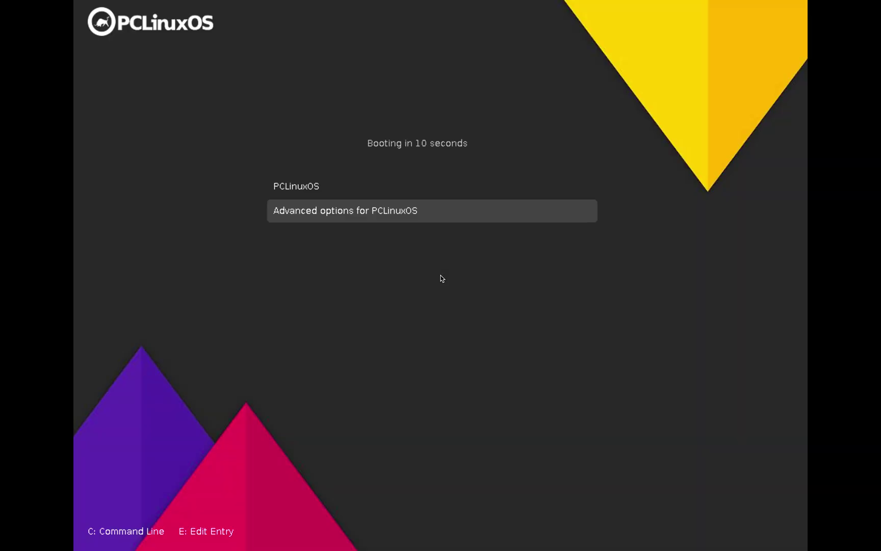
# Step: Select the PCLinuxOS entry in the GRUB menu and boot it
pyautogui.press('Up')
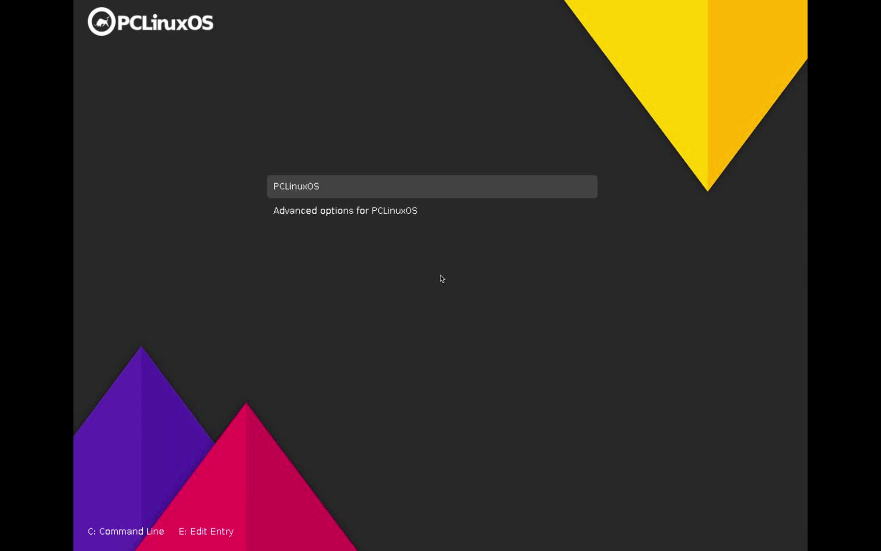
pyautogui.press('Return')
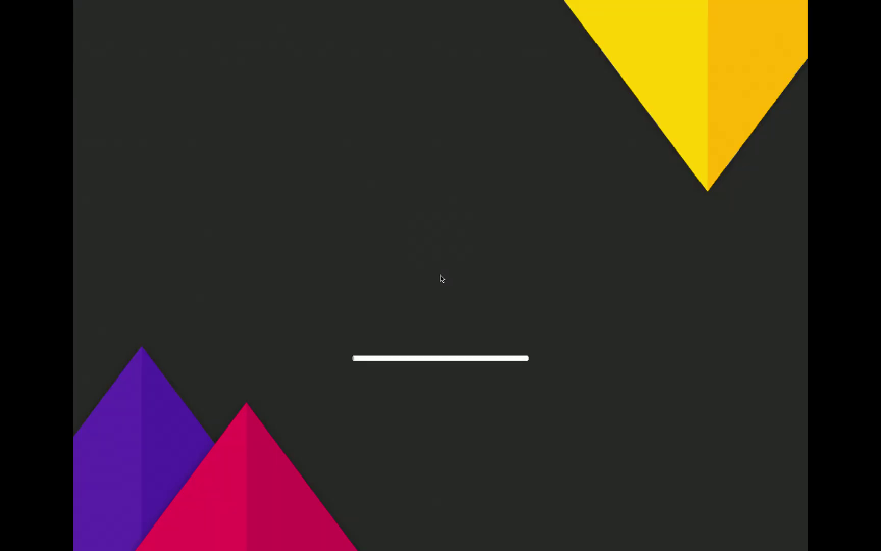
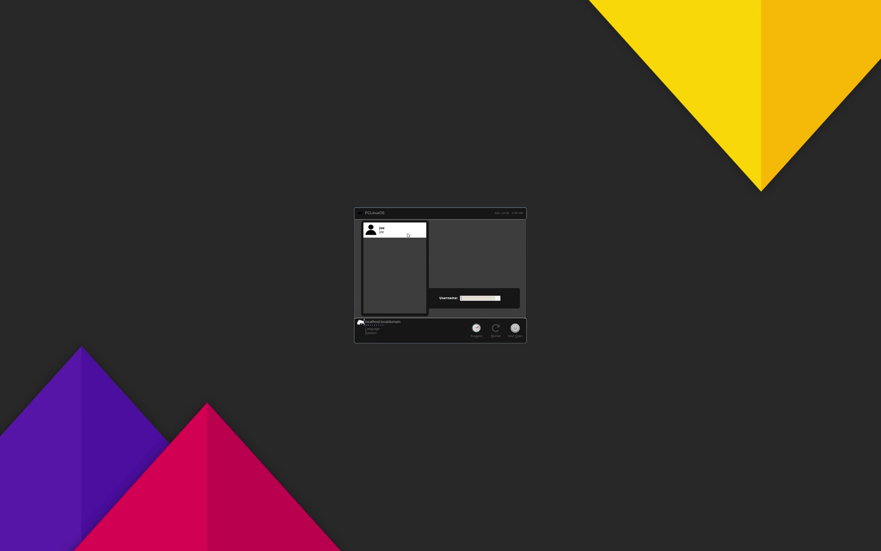
# Step: Select the user account and log in with its password
pyautogui.click(406, 230)
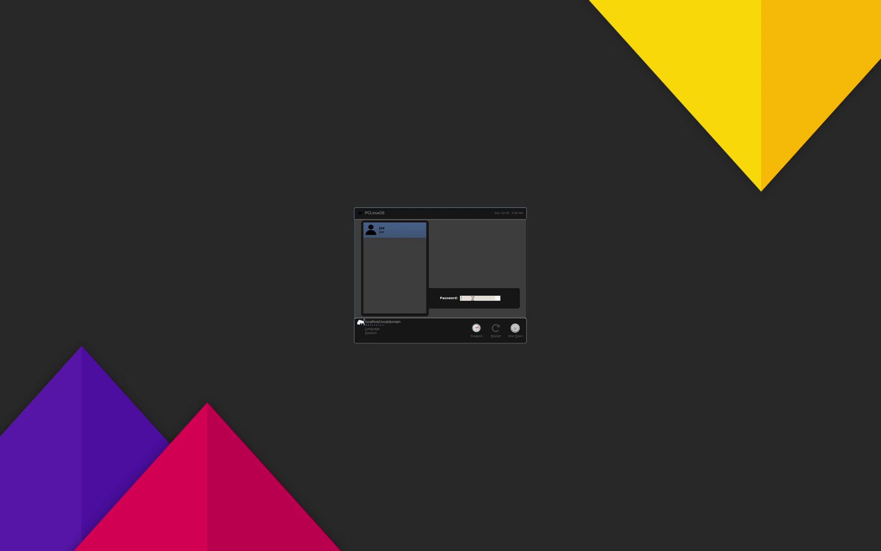
pyautogui.write('••••')
pyautogui.press('Return')
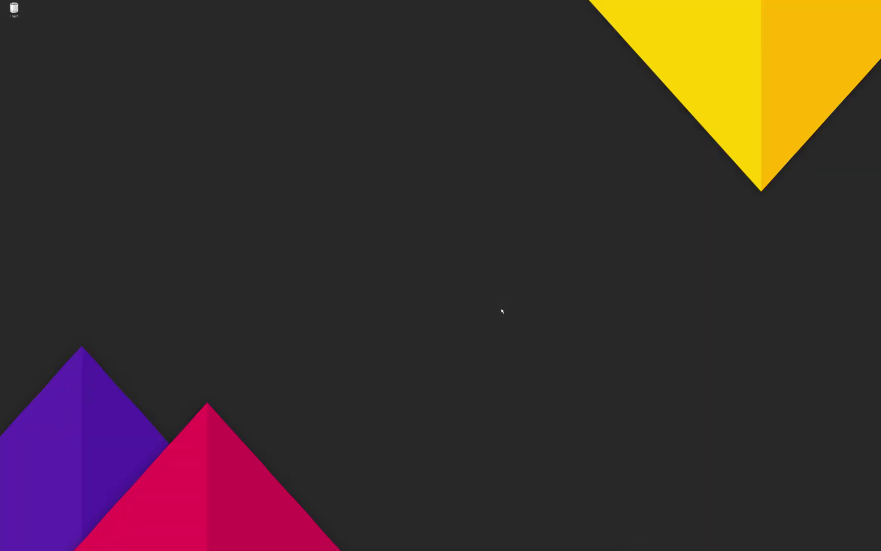
# Step: Launch ARandR from the desktop menu's Applications > Configuration submenu
pyautogui.rightClick(229, 230)
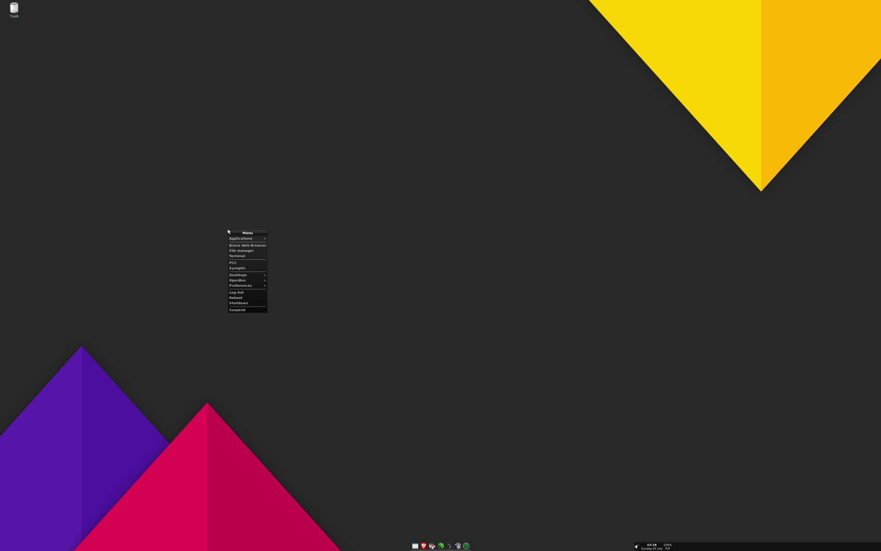
pyautogui.moveTo(237, 242)
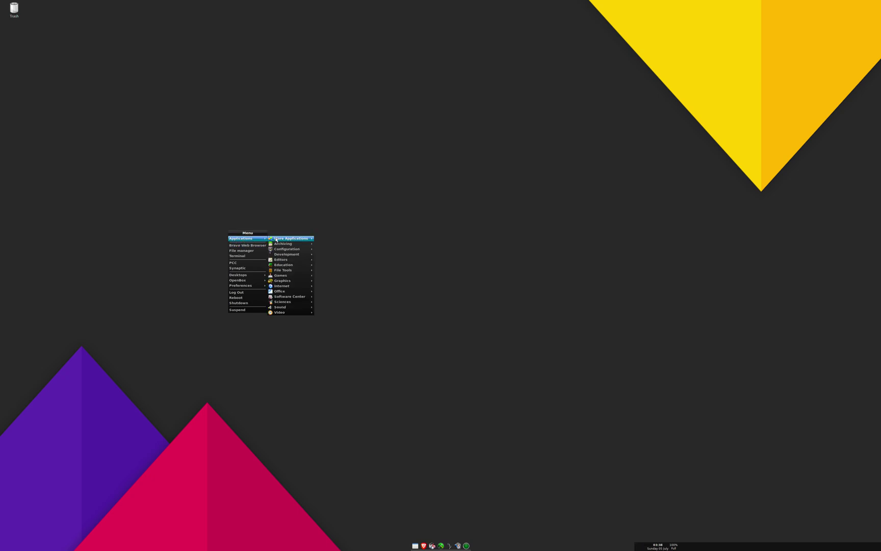
pyautogui.moveTo(291, 255)
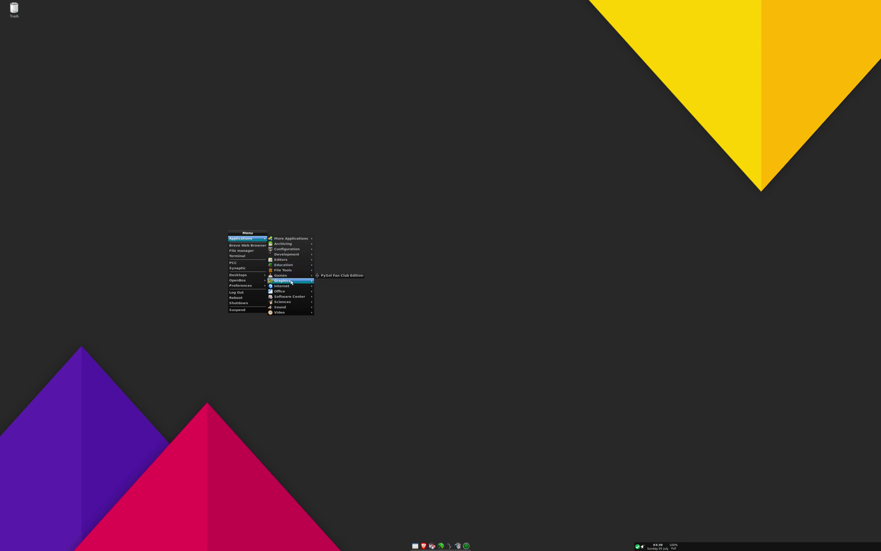
pyautogui.moveTo(293, 297)
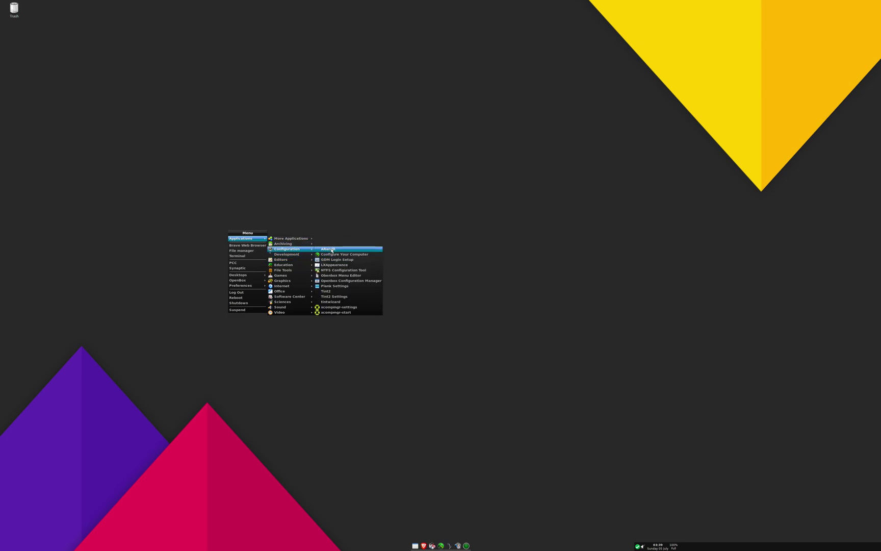
pyautogui.click(331, 250)
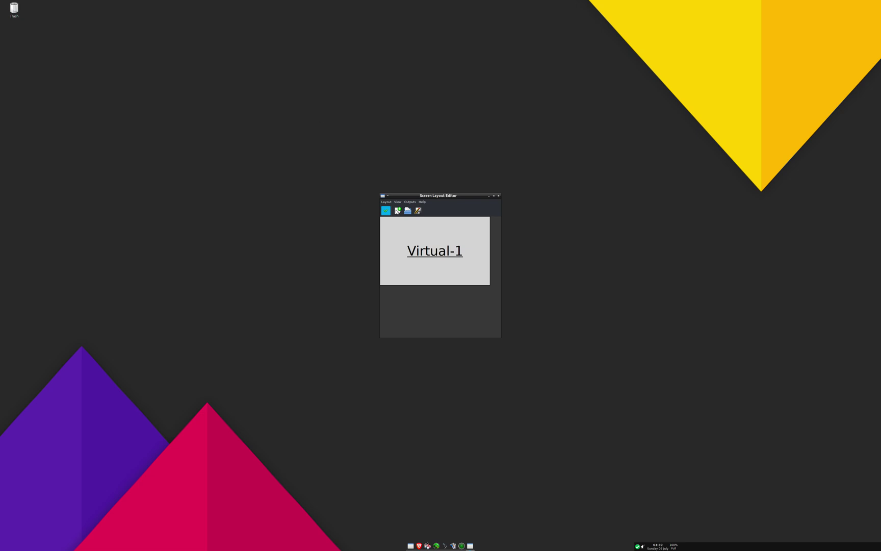
# Step: Switch the Virtual-1 output to 2560x1600 and recentre the layout editor window
pyautogui.click(389, 202)
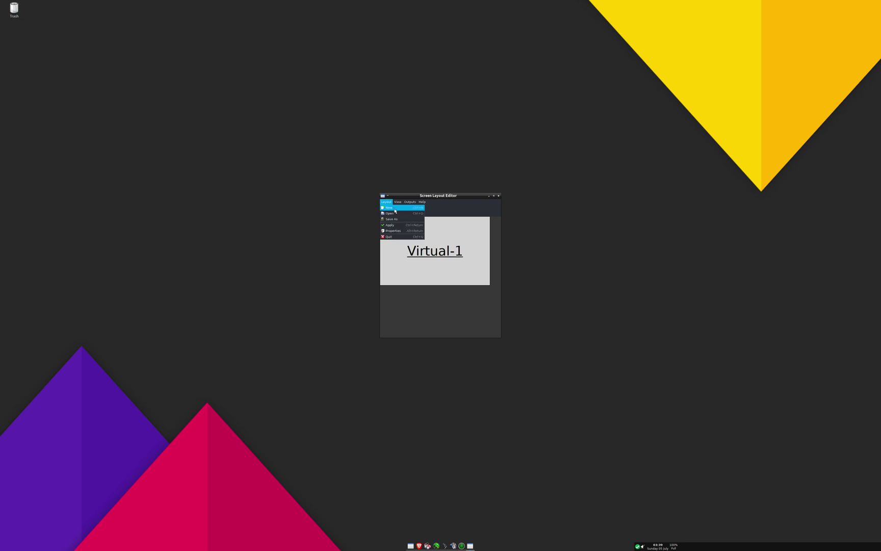
pyautogui.moveTo(409, 201)
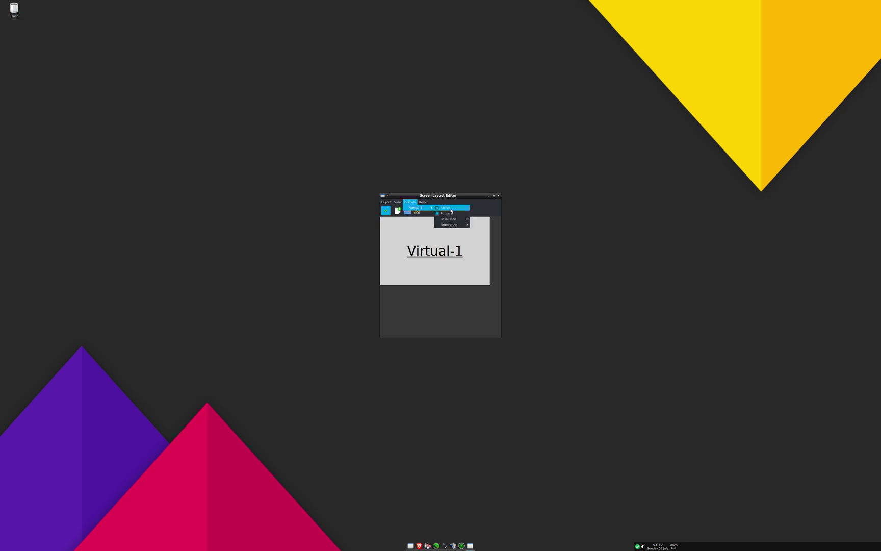
pyautogui.moveTo(464, 221)
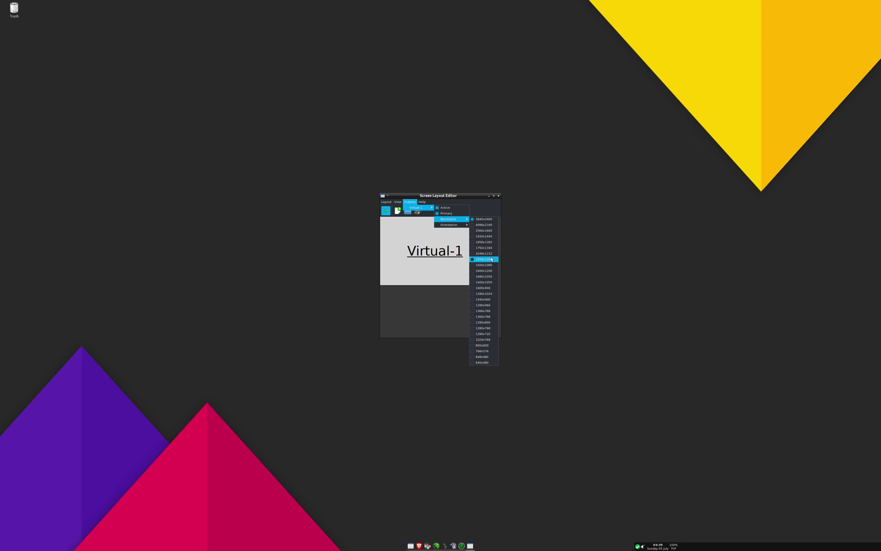
pyautogui.click(480, 231)
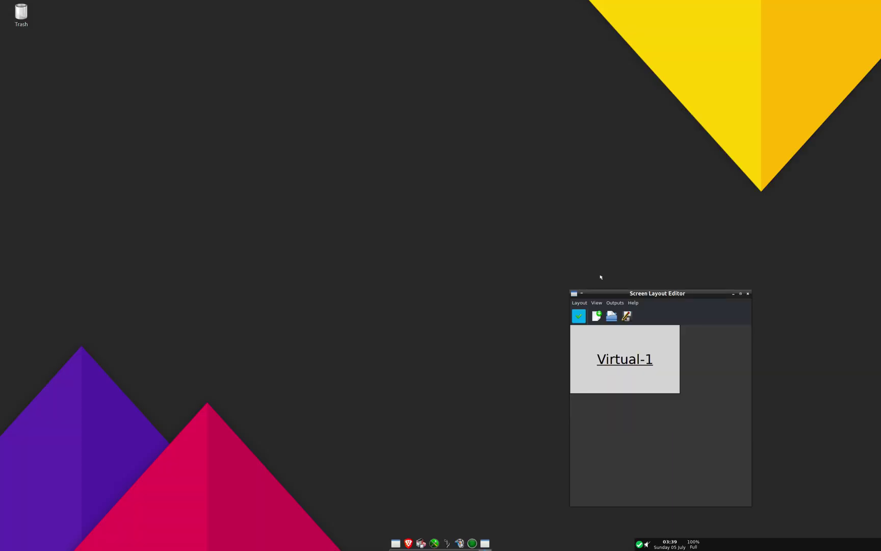
pyautogui.moveTo(616, 293); pyautogui.dragTo(379, 154)
# Step: Set Virtual-1 to 1920x1200 instead, then close the Screen Layout Editor
pyautogui.click(379, 164)
pyautogui.moveTo(403, 172)
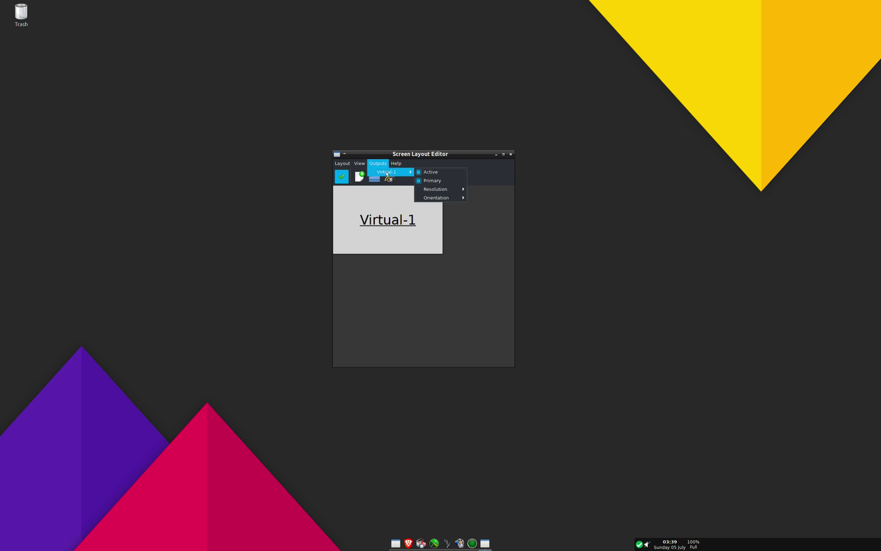
pyautogui.moveTo(439, 189)
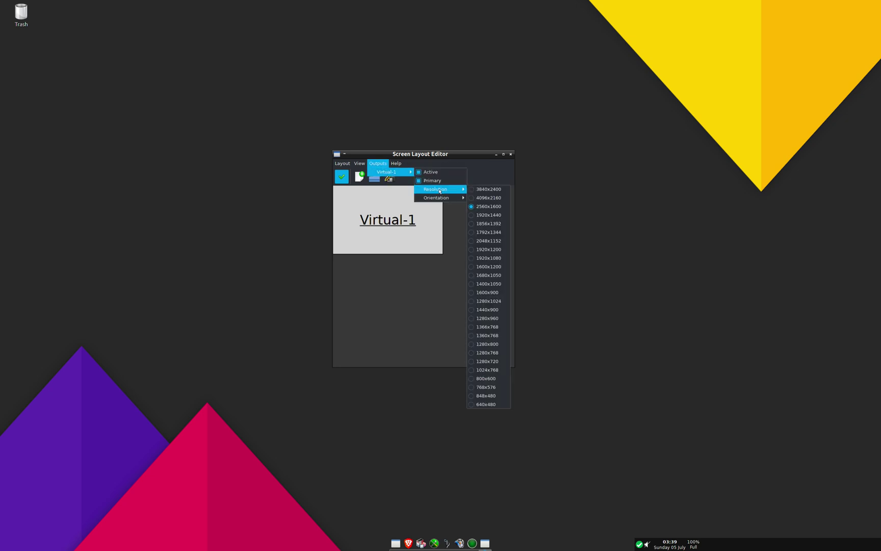
pyautogui.click(492, 249)
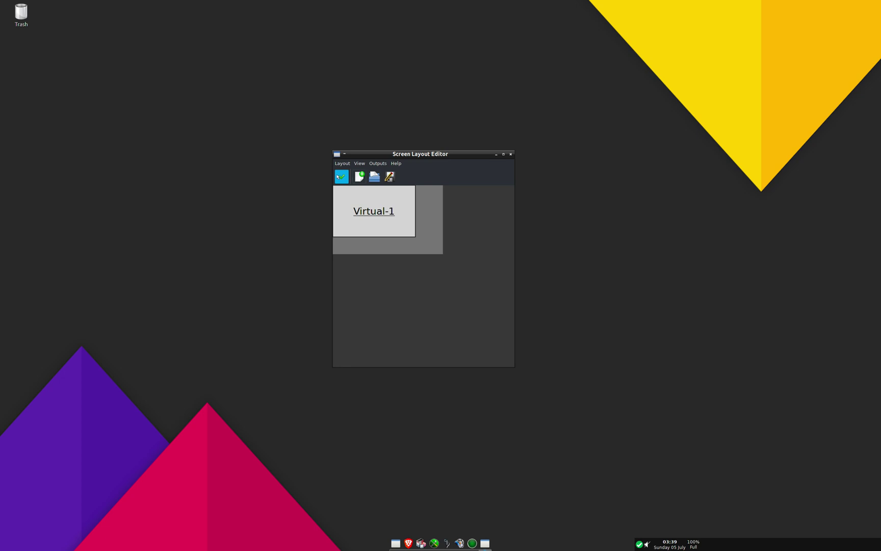
pyautogui.moveTo(542, 214); pyautogui.dragTo(380, 109)
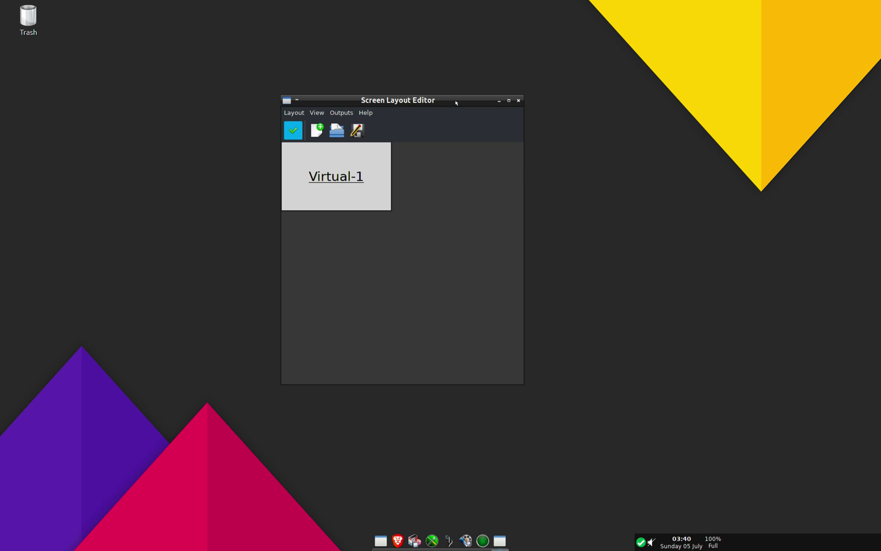
pyautogui.click(518, 100)
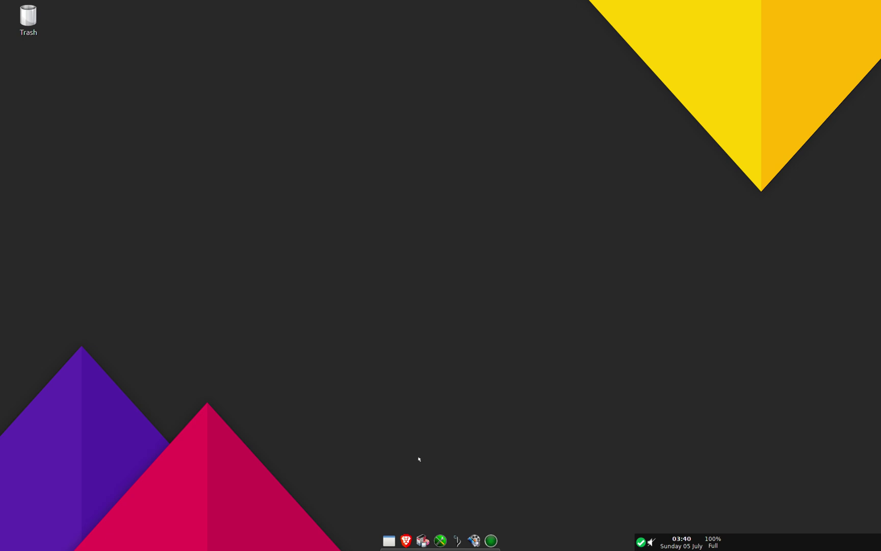
# Step: Launch a terminal from the desktop menu and maximise it
pyautogui.rightClick(151, 90)
pyautogui.moveTo(160, 103)
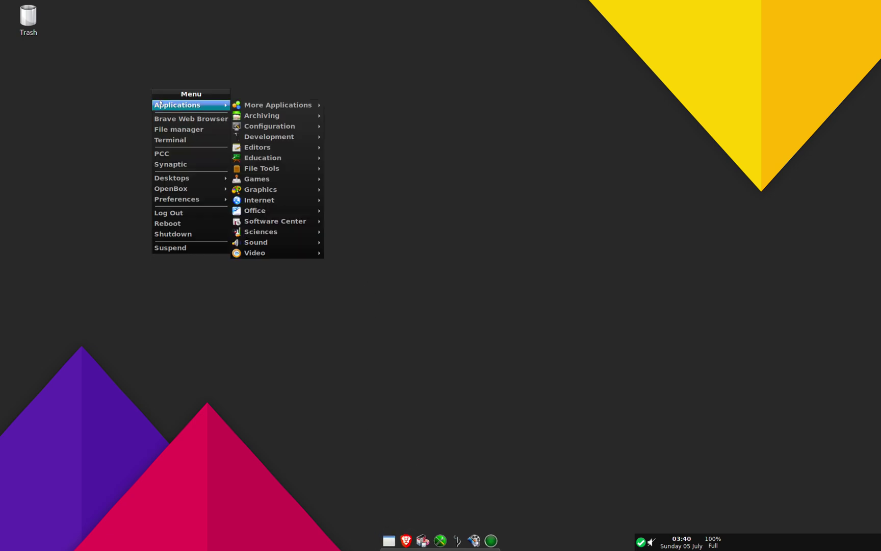
pyautogui.click(160, 140)
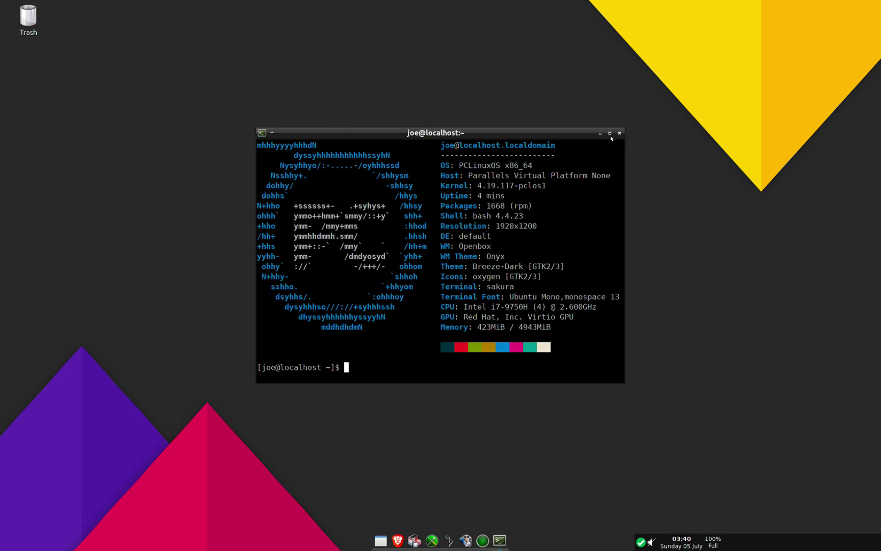
pyautogui.click(610, 133)
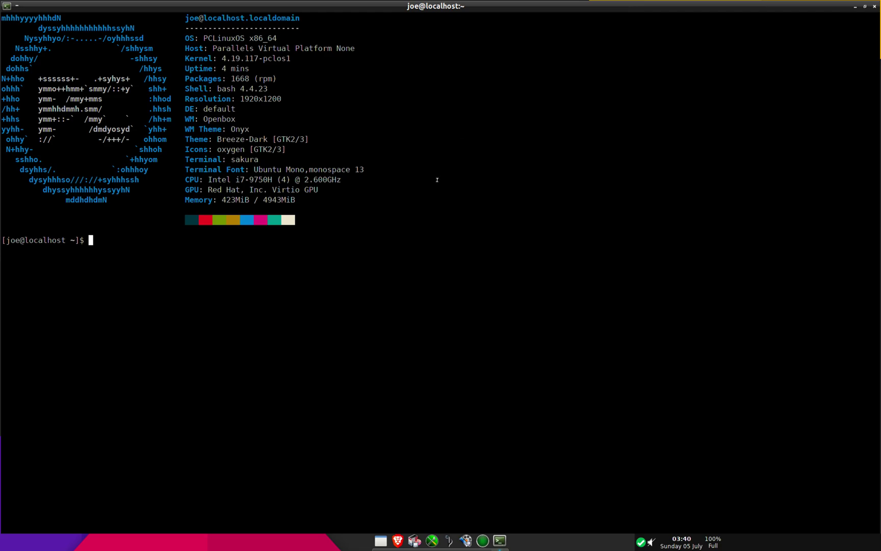
# Step: Run free -m, htop and top (quitting with q), then clear the terminal
pyautogui.write('free -m')
pyautogui.press('Return')
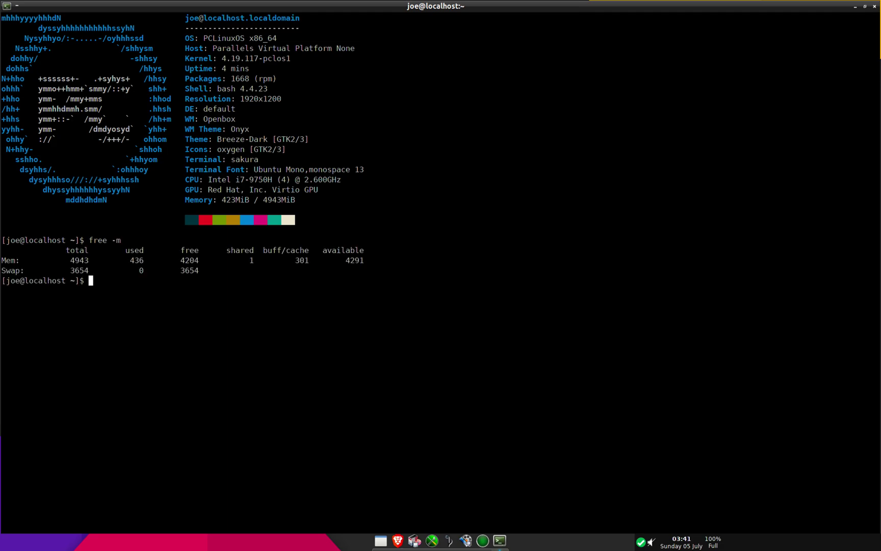
pyautogui.write('htop')
pyautogui.press('Return')
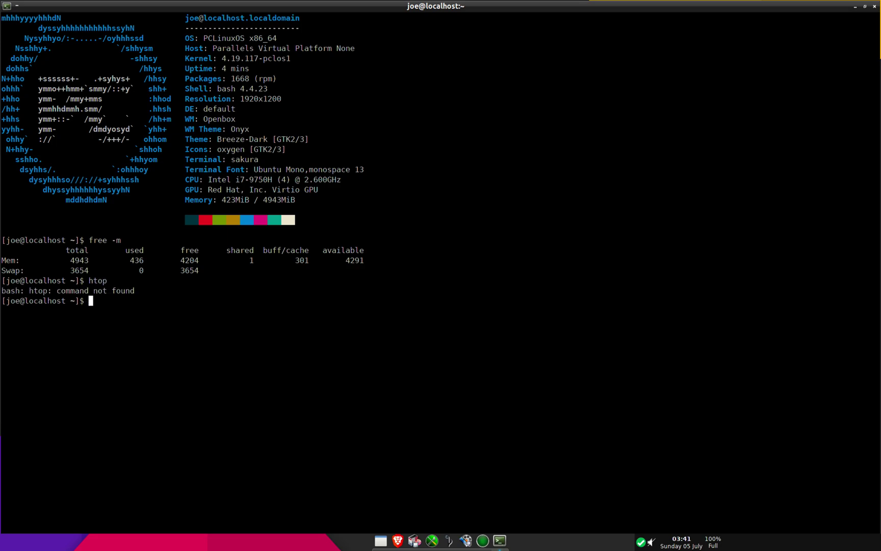
pyautogui.write('top')
pyautogui.press('Return')
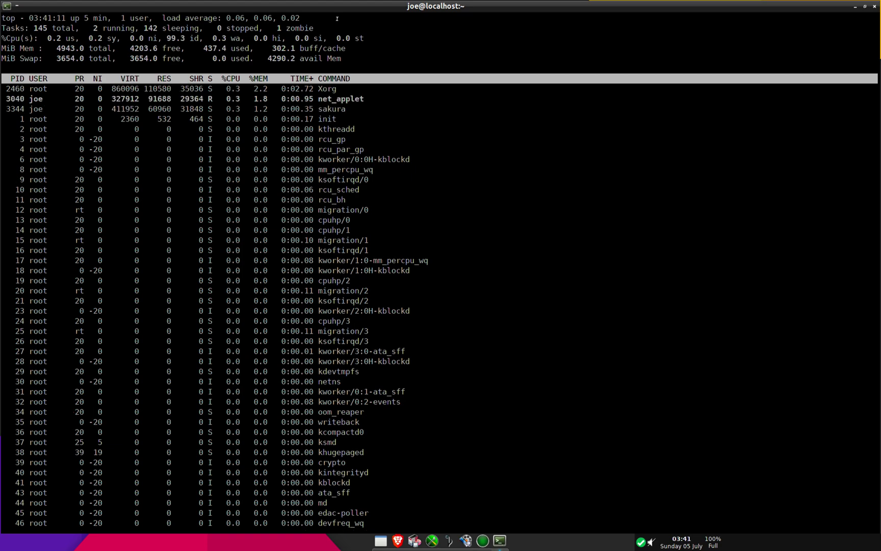
pyautogui.press('q')
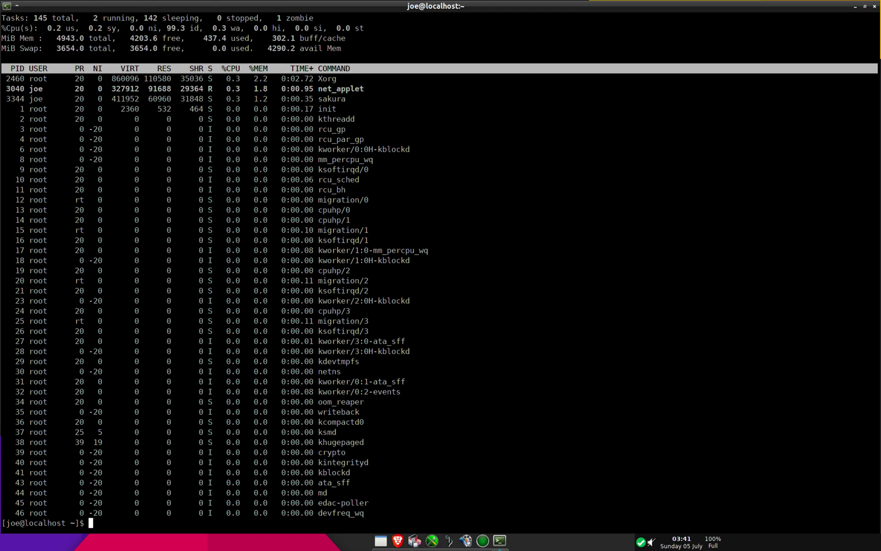
pyautogui.write('clear')
pyautogui.press('Return')
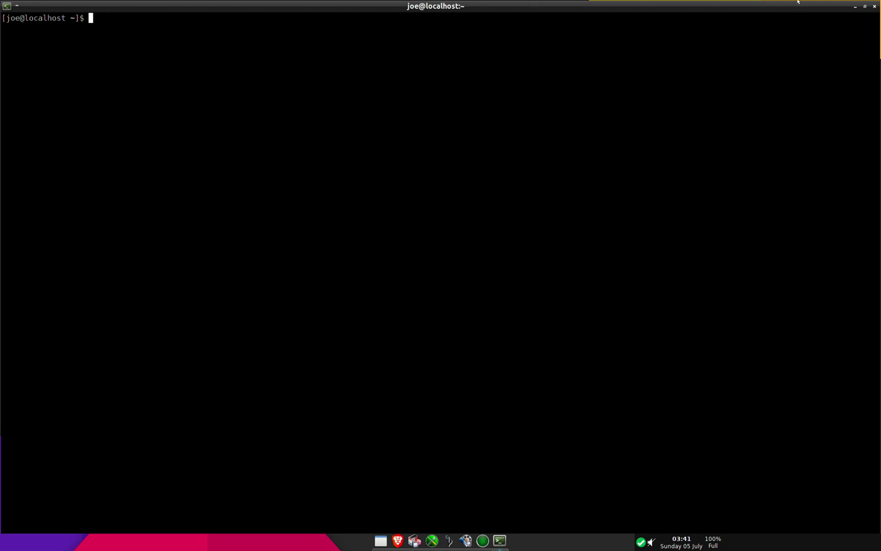
# Step: Close the terminal, open Plank preferences and lower icon zoom from 150 to 113
pyautogui.click(874, 6)
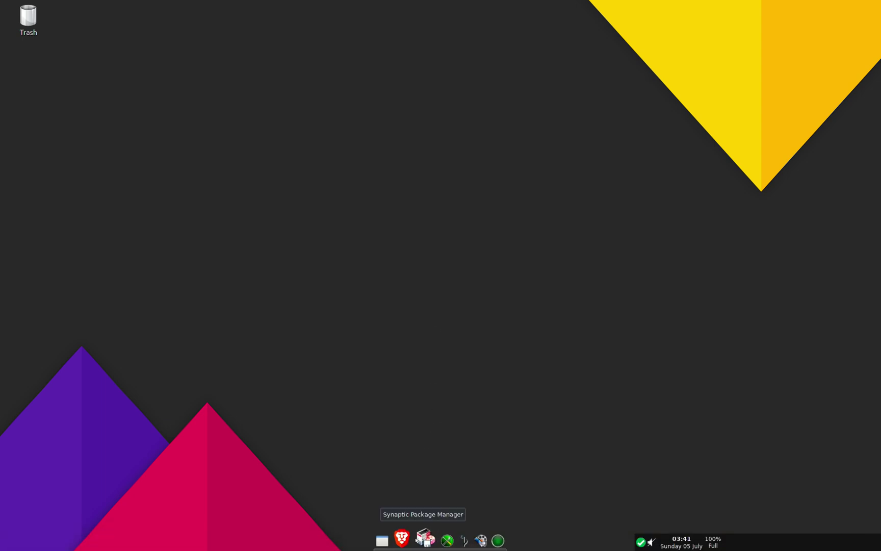
pyautogui.rightClick(418, 535)
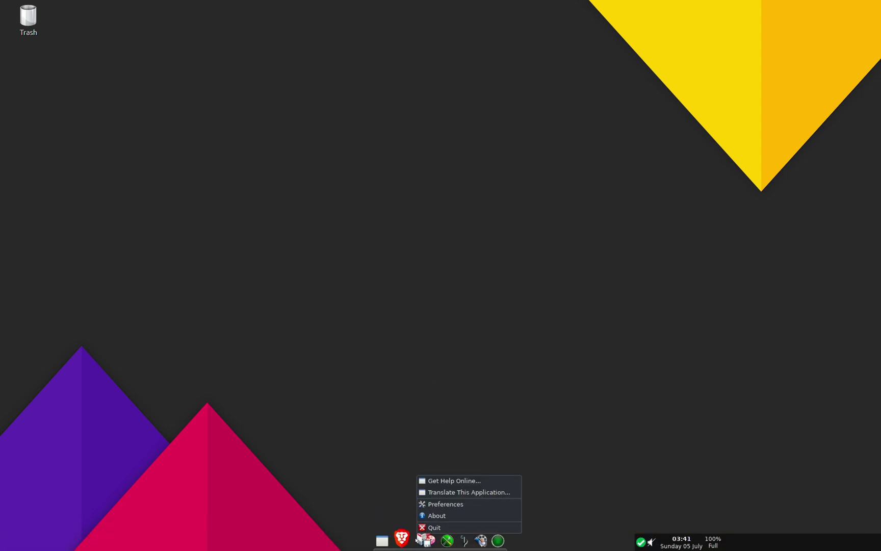
pyautogui.click(445, 507)
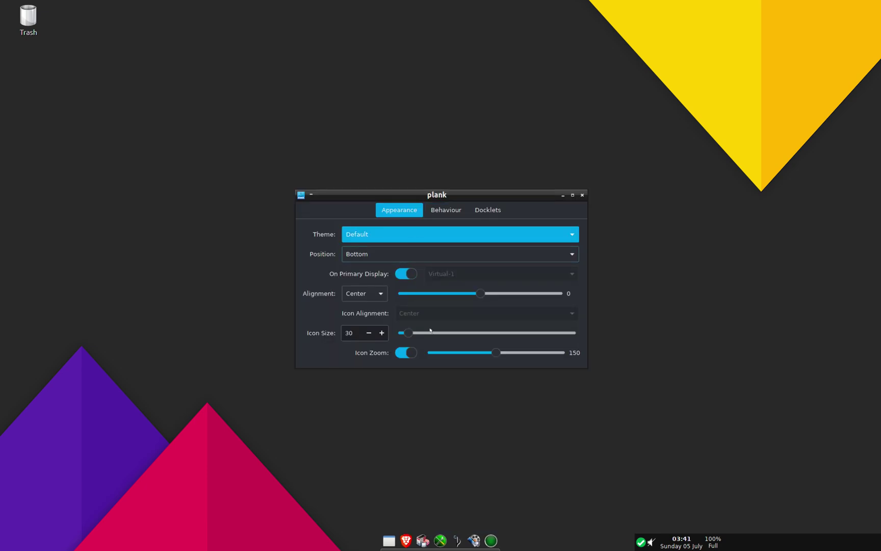
pyautogui.moveTo(495, 354); pyautogui.dragTo(462, 334)
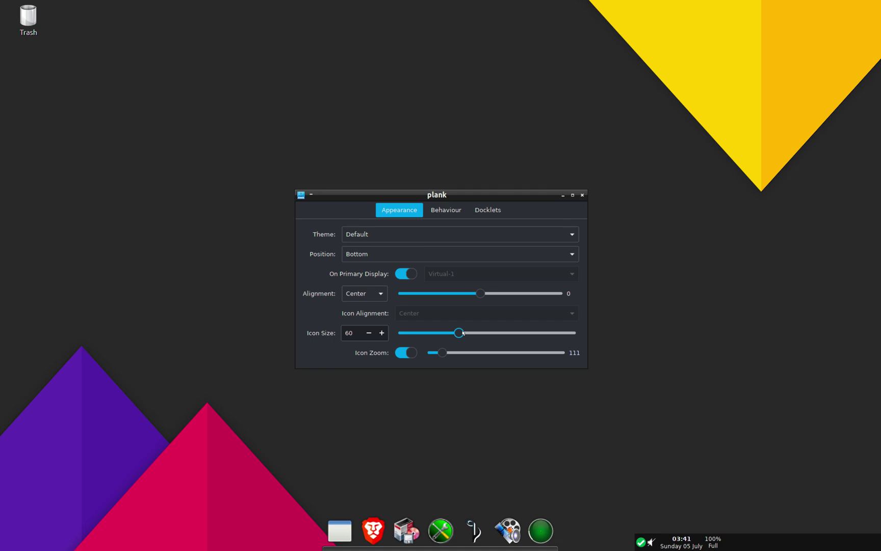
# Step: Keep the dock position at Bottom and move the preferences window up and left
pyautogui.click(425, 253)
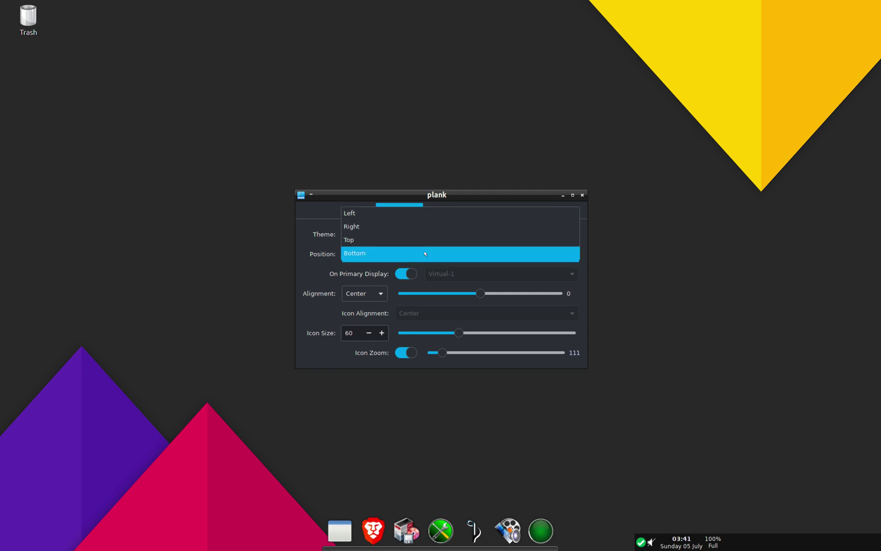
pyautogui.click(414, 254)
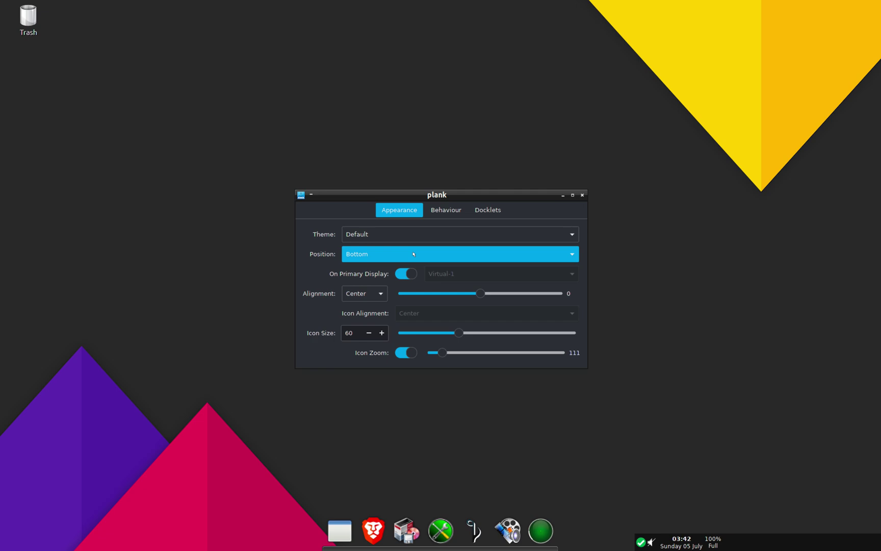
pyautogui.moveTo(420, 195); pyautogui.dragTo(378, 129)
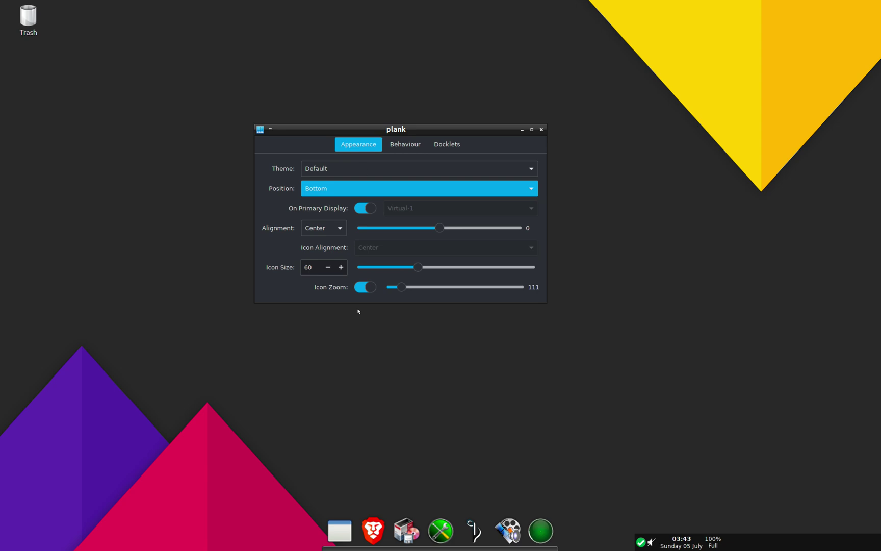
# Step: Browse the dock's Software Center, Games and More Applications submenus, then close the menu
pyautogui.click(339, 531)
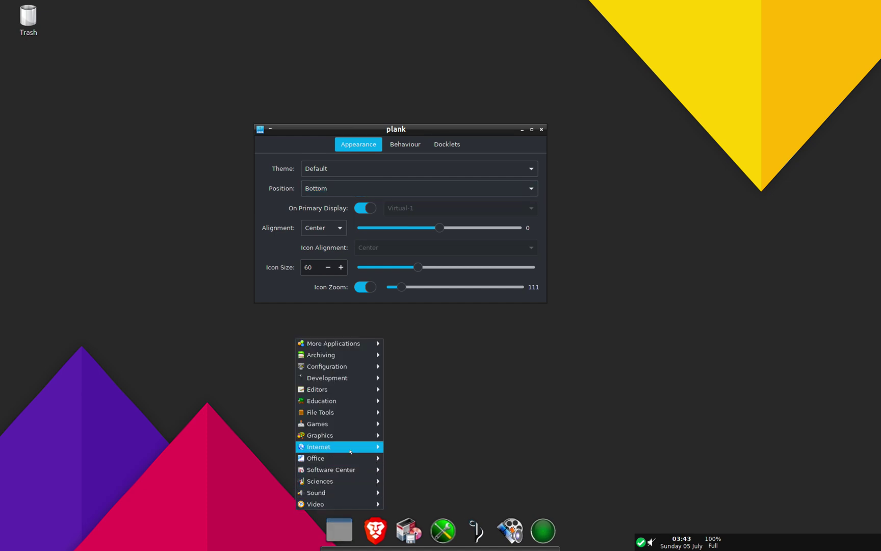
pyautogui.moveTo(347, 468)
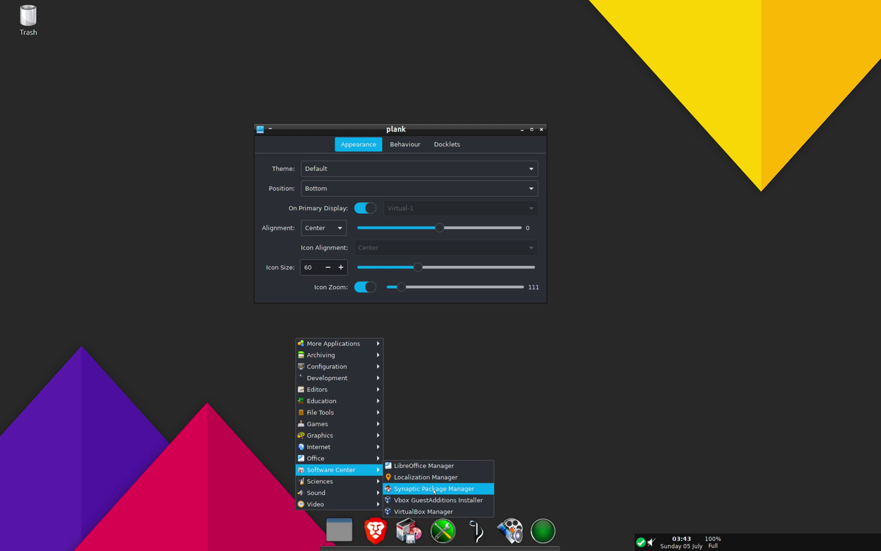
pyautogui.moveTo(350, 425)
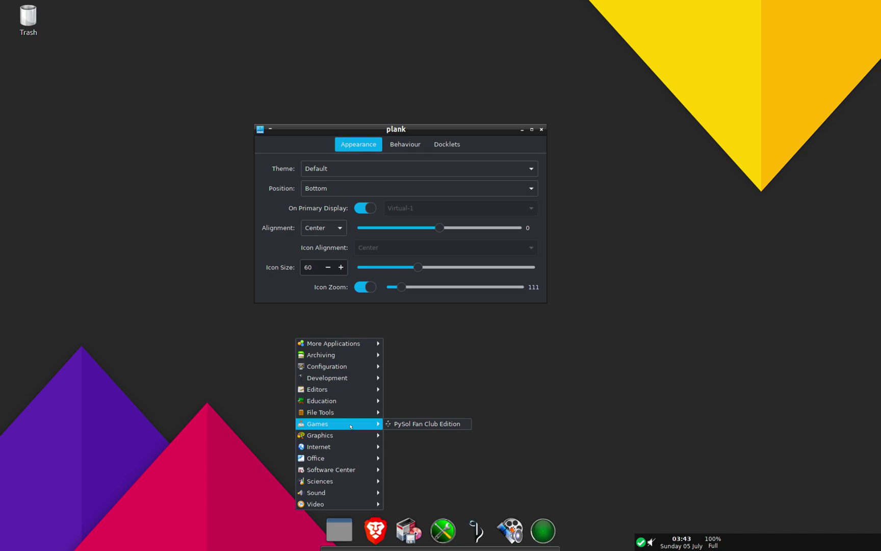
pyautogui.moveTo(344, 345)
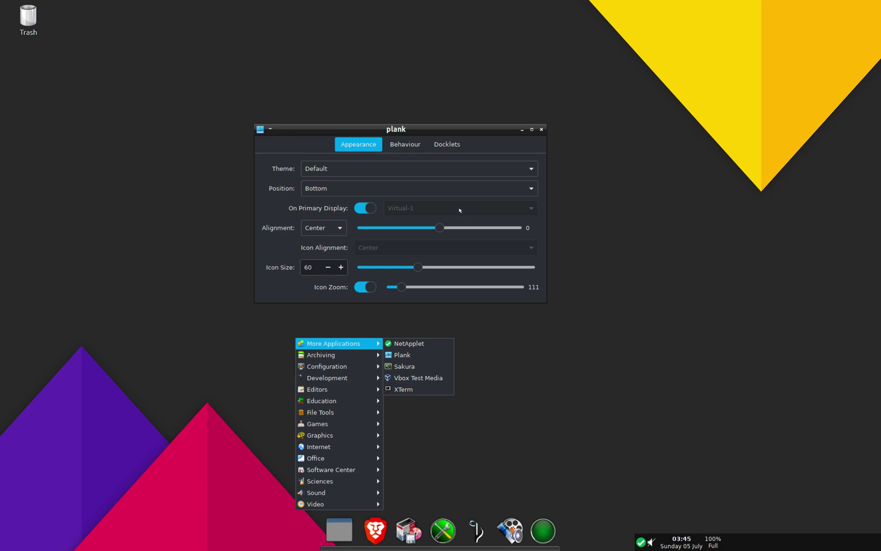
pyautogui.click(447, 145)
# Step: Add the Trash docklet to the dock and switch Hide Dock on in Behaviour
pyautogui.click(447, 145)
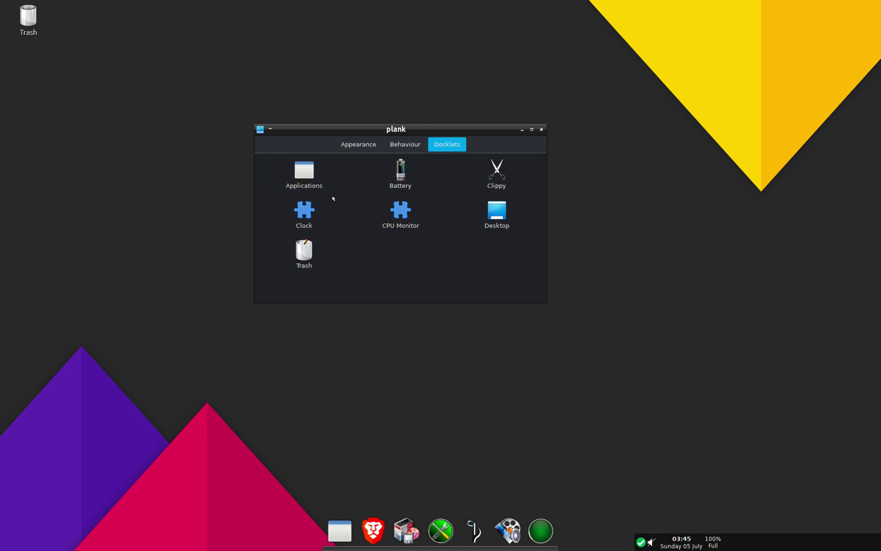
pyautogui.doubleClick(302, 252)
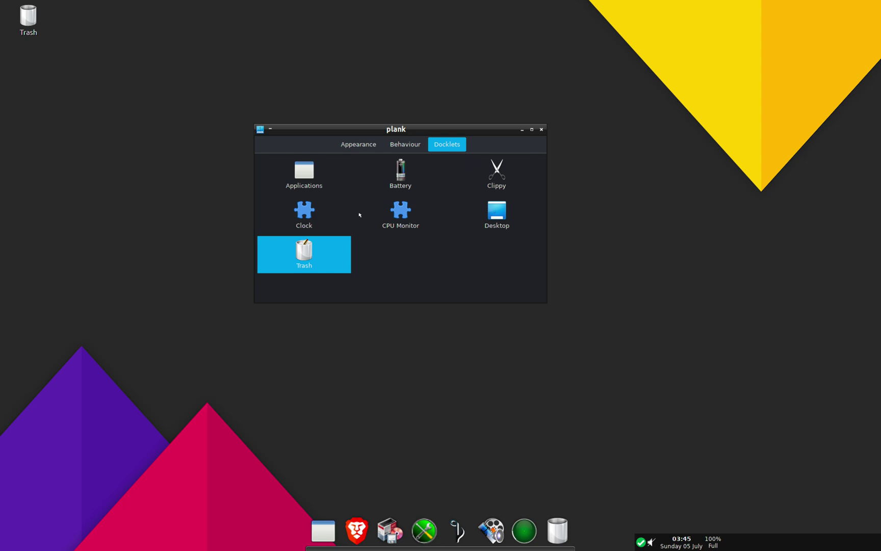
pyautogui.click(401, 141)
pyautogui.click(316, 180)
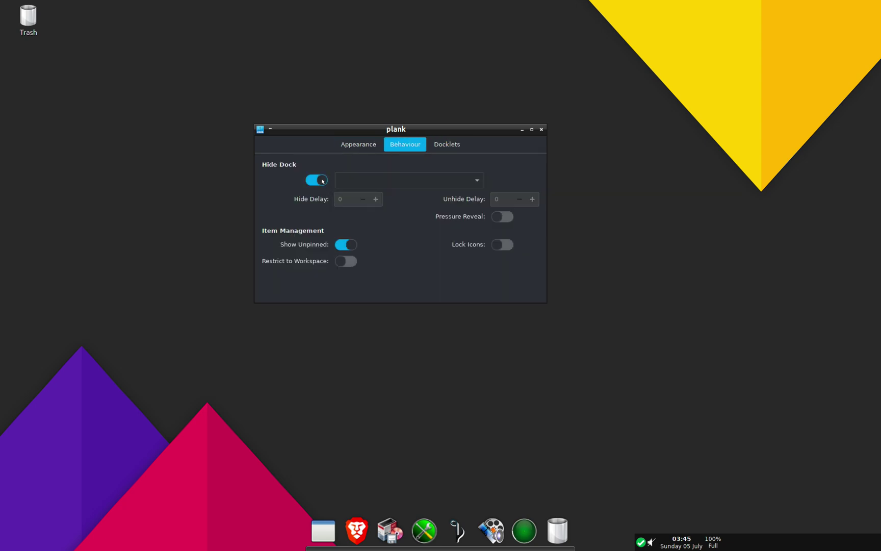
pyautogui.click(371, 184)
# Step: Pick Intellihide, turn Hide Dock off, then set dock Position to Left and Theme to Matte
pyautogui.click(371, 179)
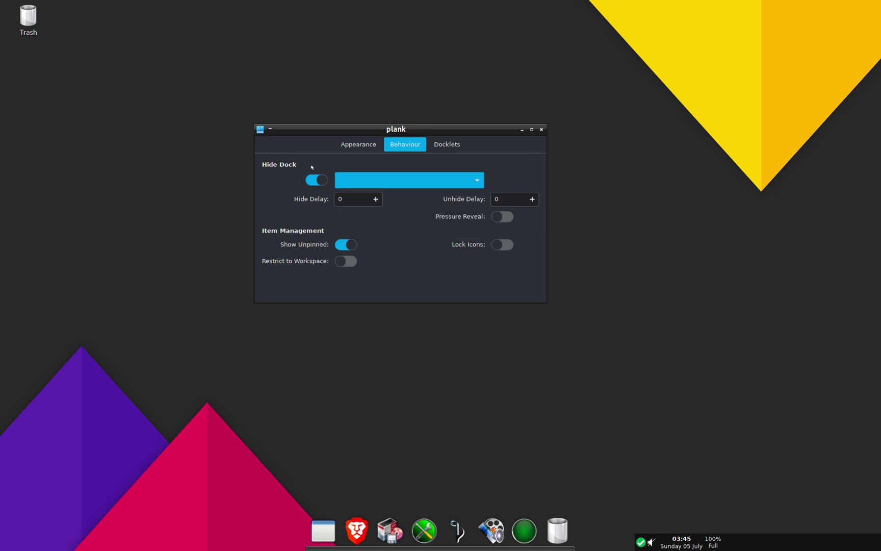
pyautogui.click(314, 180)
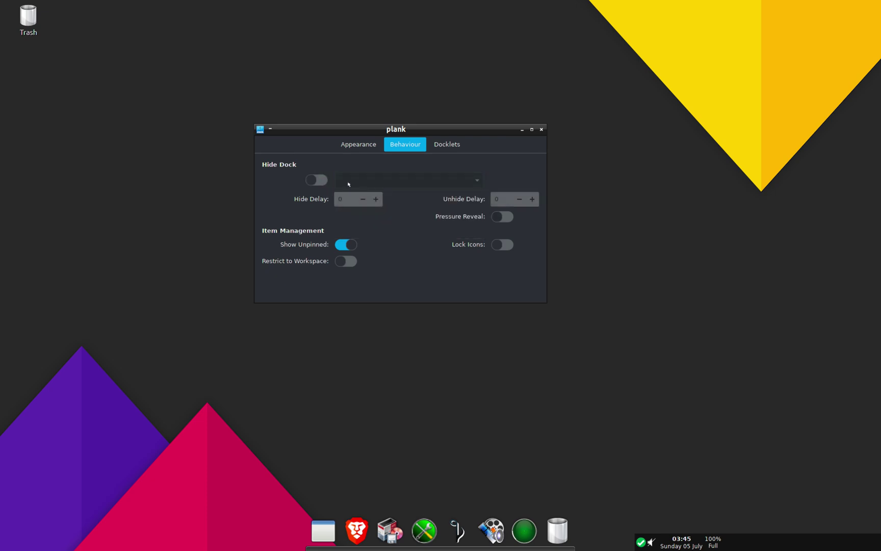
pyautogui.click(358, 145)
pyautogui.click(374, 194)
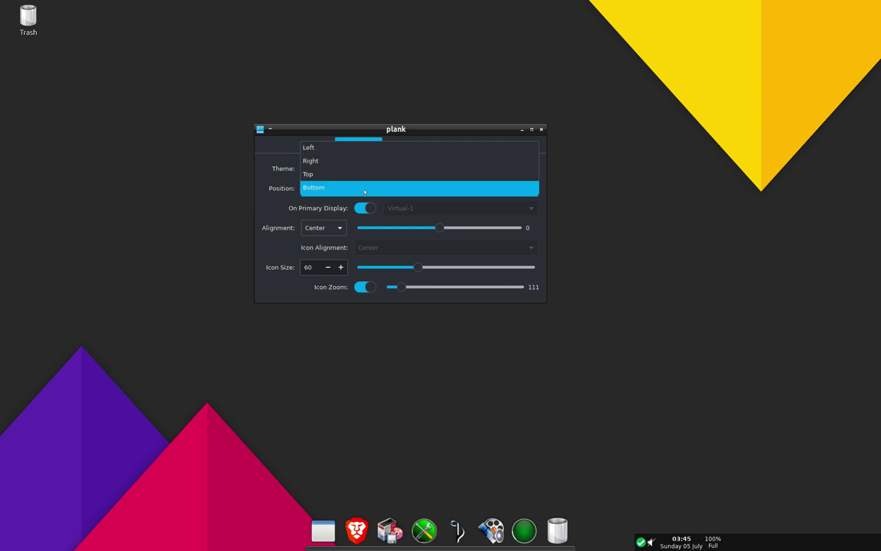
pyautogui.click(369, 146)
pyautogui.click(362, 168)
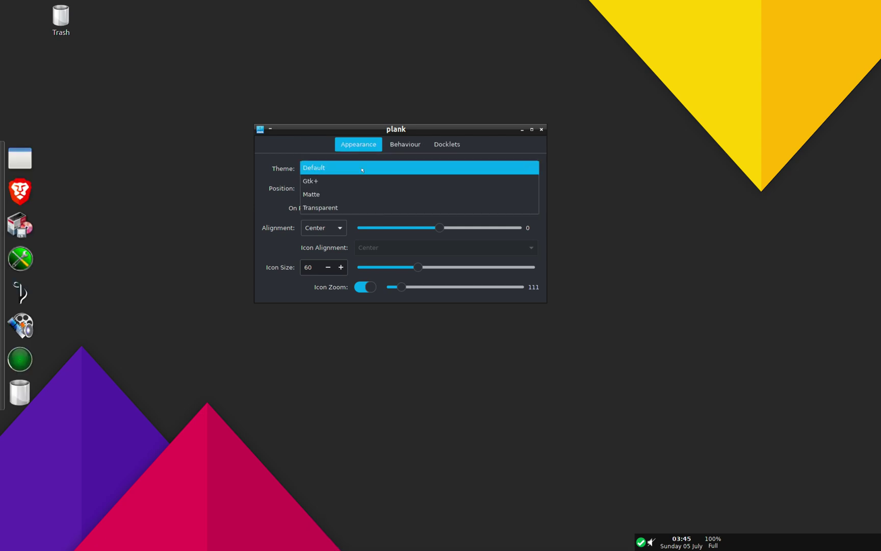
pyautogui.click(362, 193)
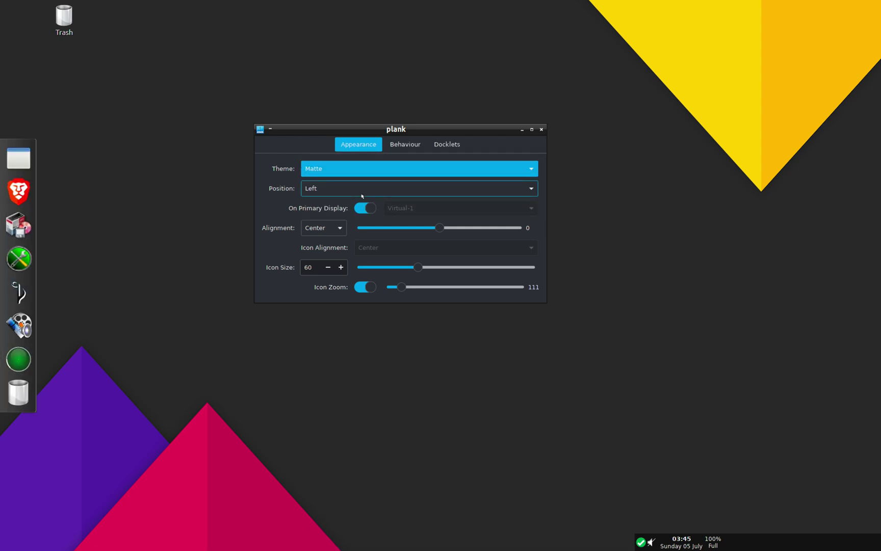
pyautogui.click(25, 161)
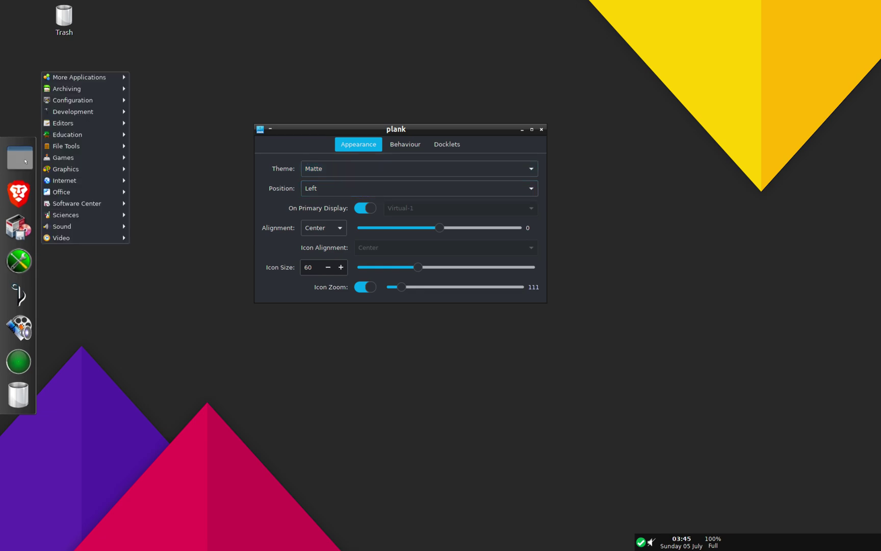
# Step: Browse the dock menu's Development, Sound and File Tools submenus, then close the menu
pyautogui.click(25, 161)
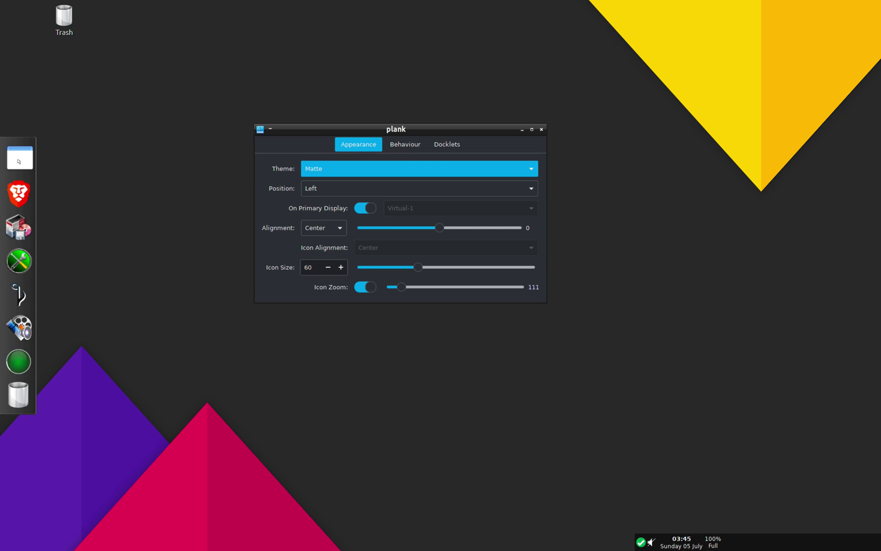
pyautogui.click(18, 161)
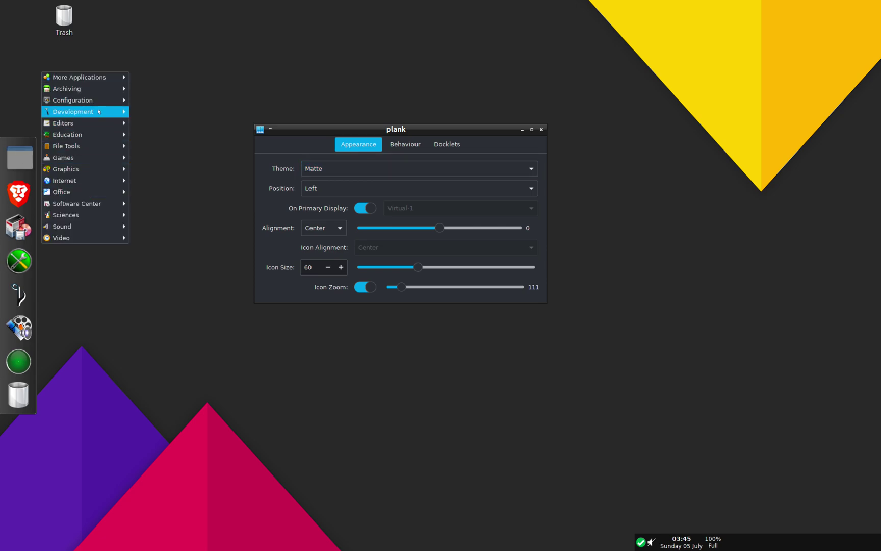
pyautogui.click(20, 158)
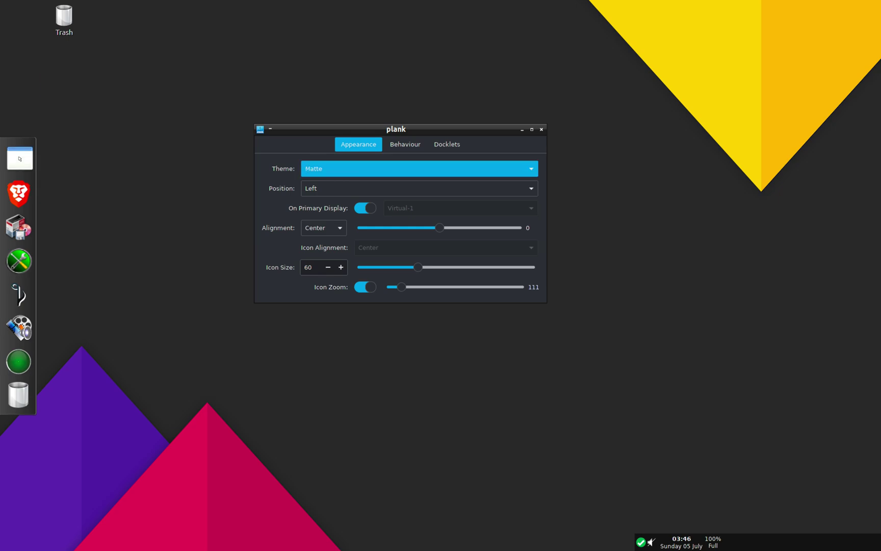
pyautogui.click(19, 159)
pyautogui.moveTo(71, 115)
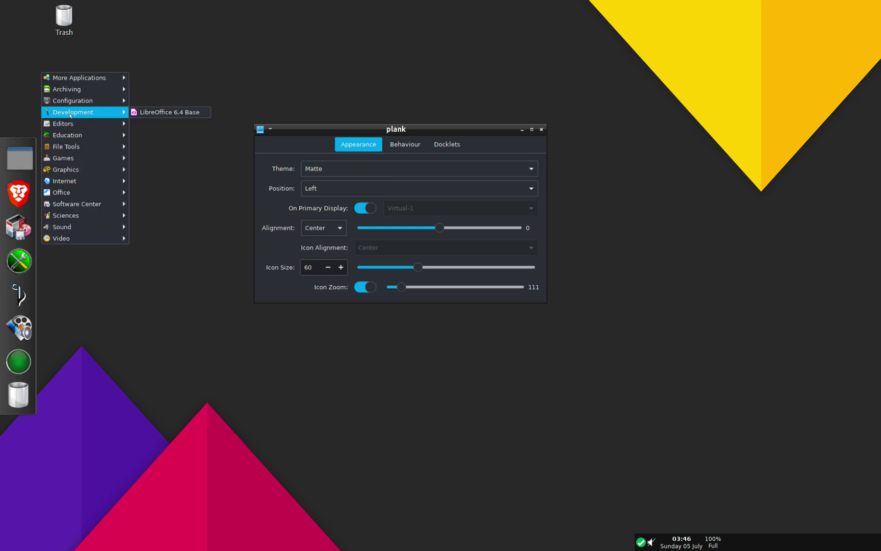
pyautogui.moveTo(87, 223)
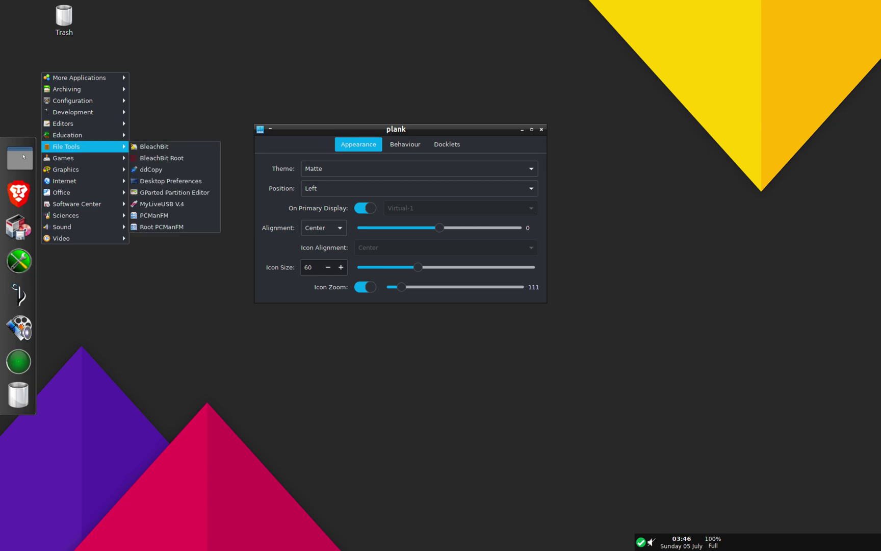
pyautogui.click(19, 157)
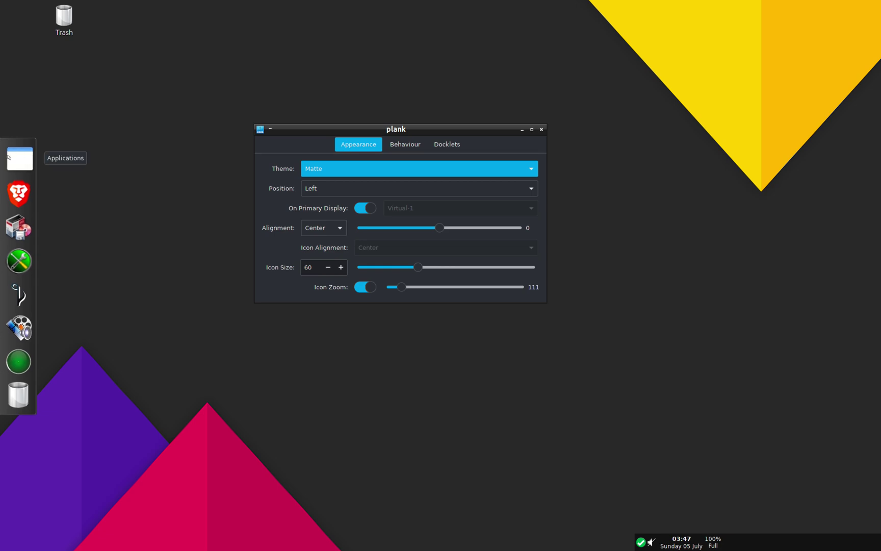
# Step: Launch PCLinuxOS Control Center from the dock's application menu
pyautogui.click(18, 158)
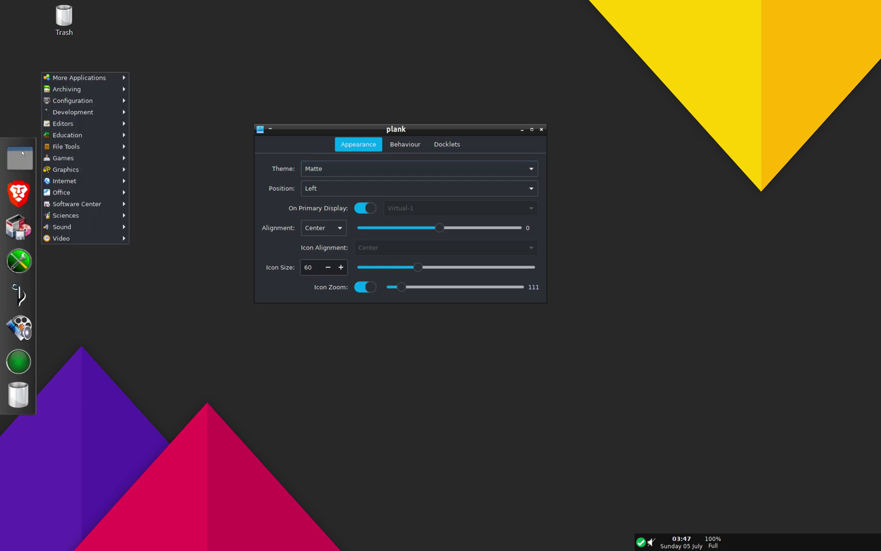
pyautogui.click(20, 124)
pyautogui.click(23, 159)
pyautogui.click(24, 159)
pyautogui.click(24, 159)
pyautogui.moveTo(91, 204)
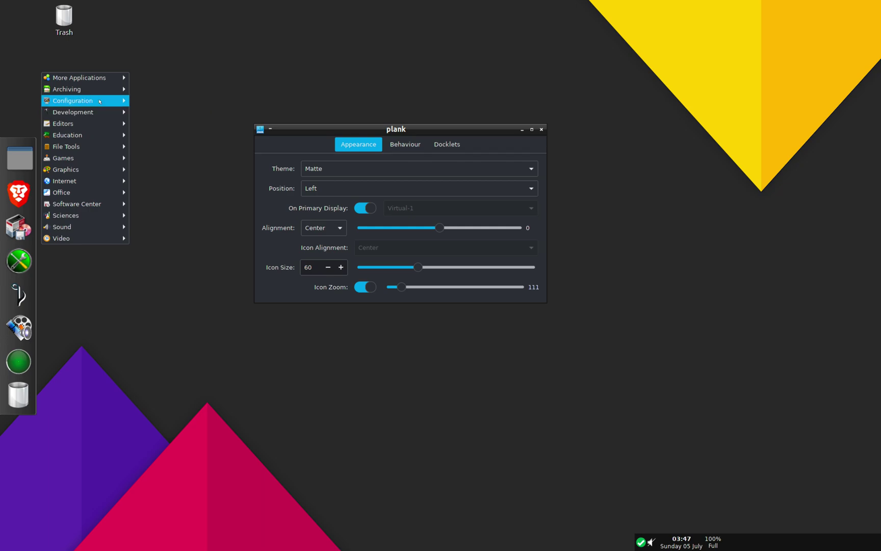
pyautogui.moveTo(100, 101)
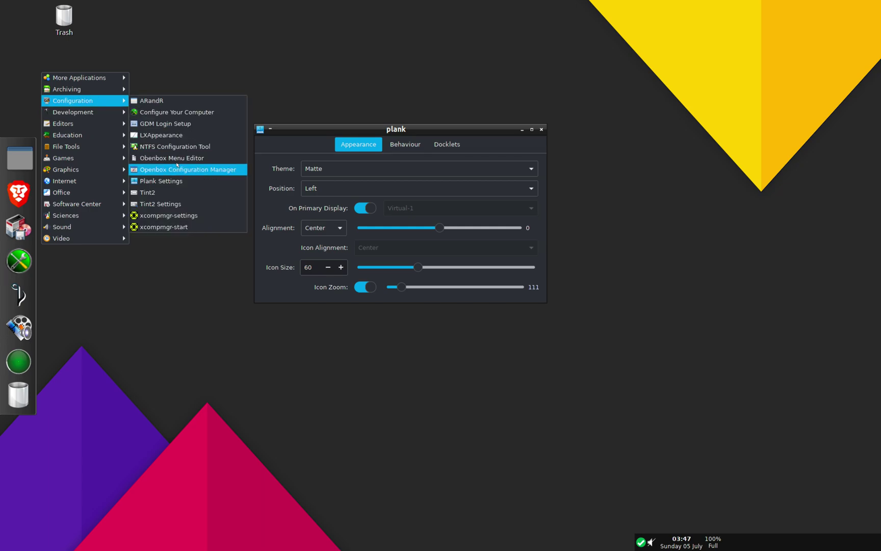
pyautogui.click(179, 117)
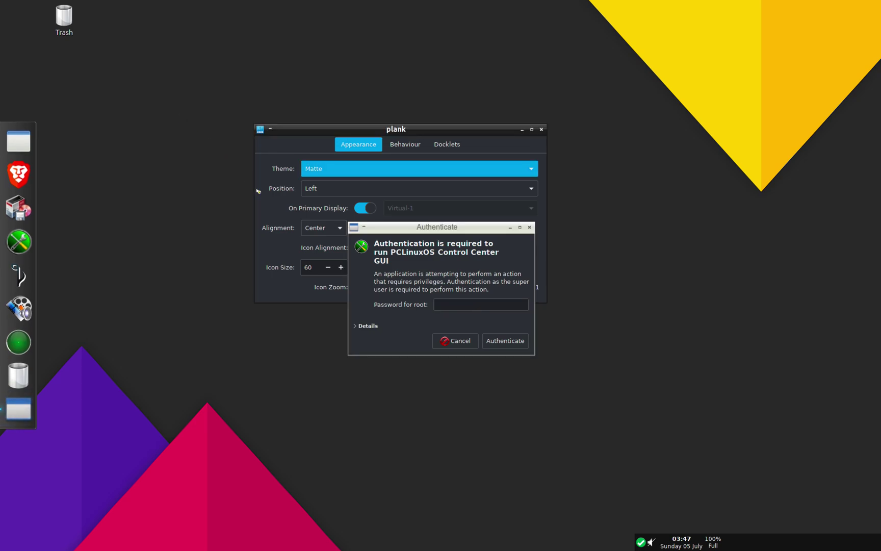
# Step: Authenticate with the root password to reach Software Management
pyautogui.click(474, 257)
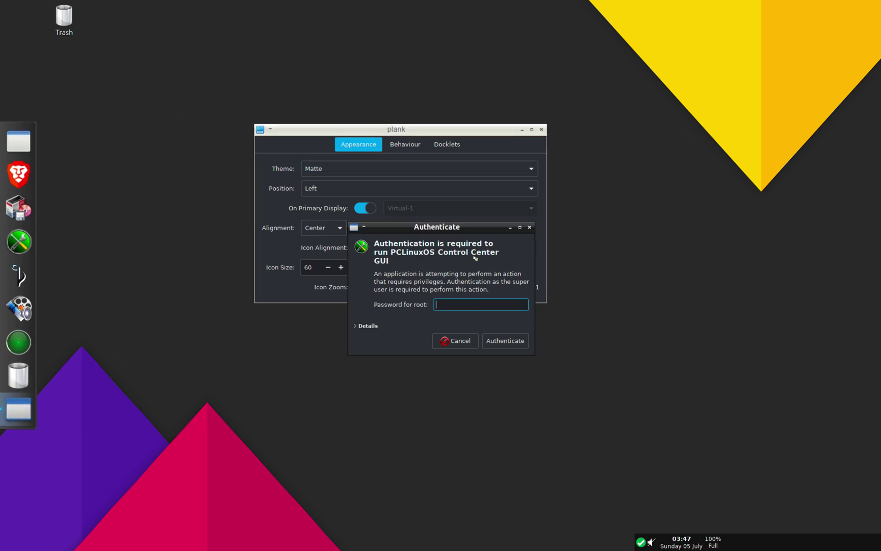
pyautogui.write('pass')
pyautogui.press('Return')
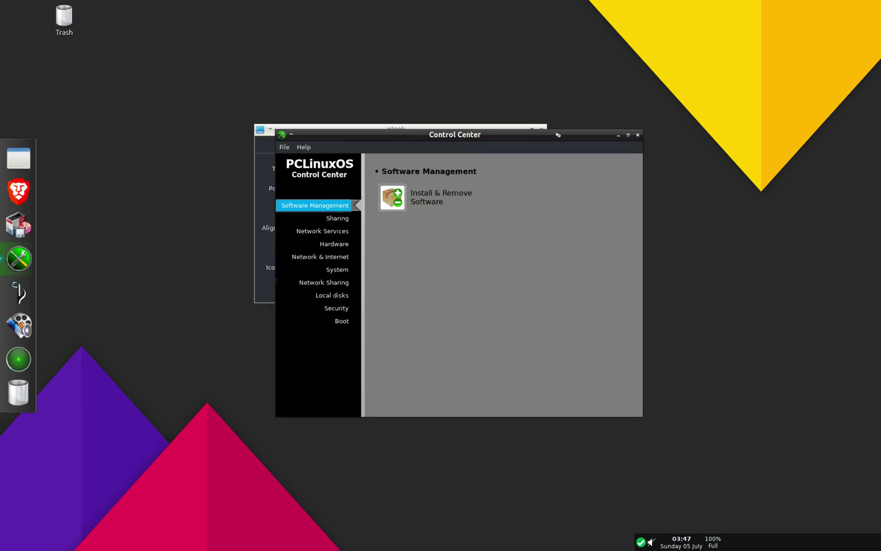
# Step: Launch Openbox Configuration Manager from the desktop Applications > Configuration menu and centre its window
pyautogui.rightClick(134, 130)
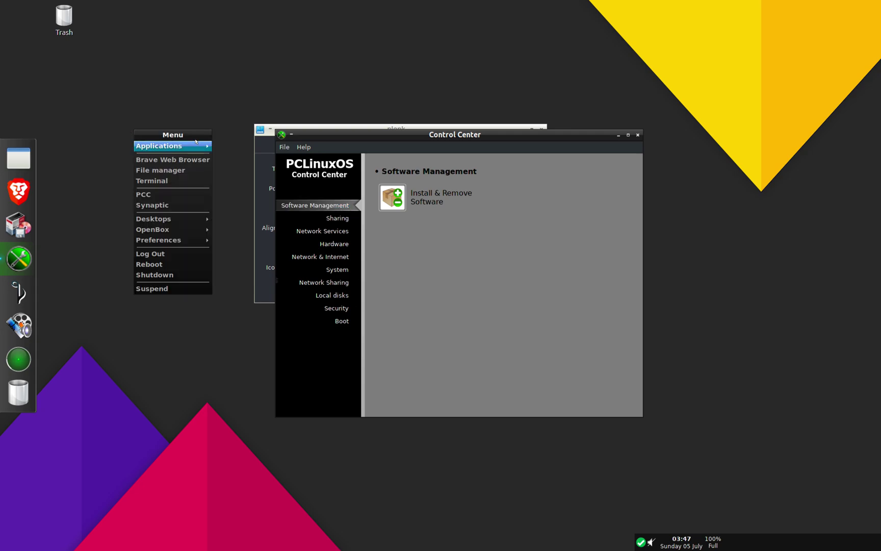
pyautogui.moveTo(171, 146)
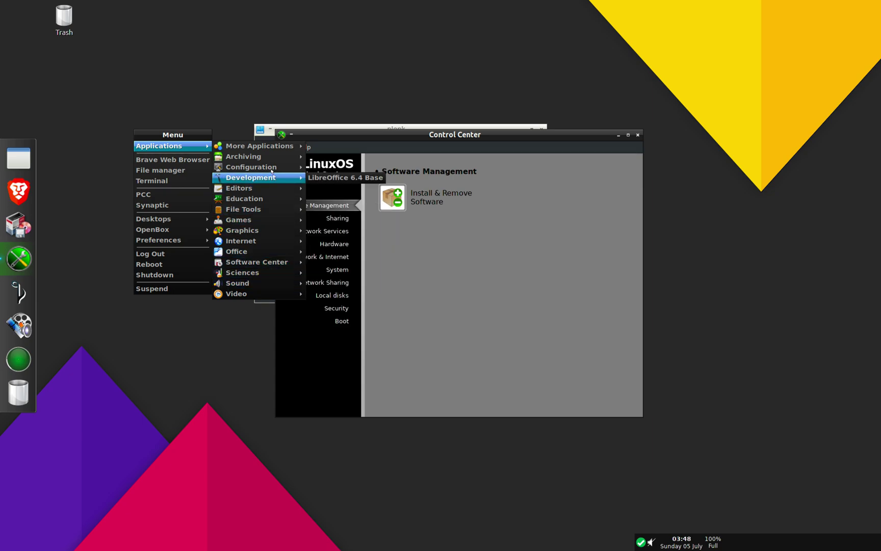
pyautogui.moveTo(265, 167)
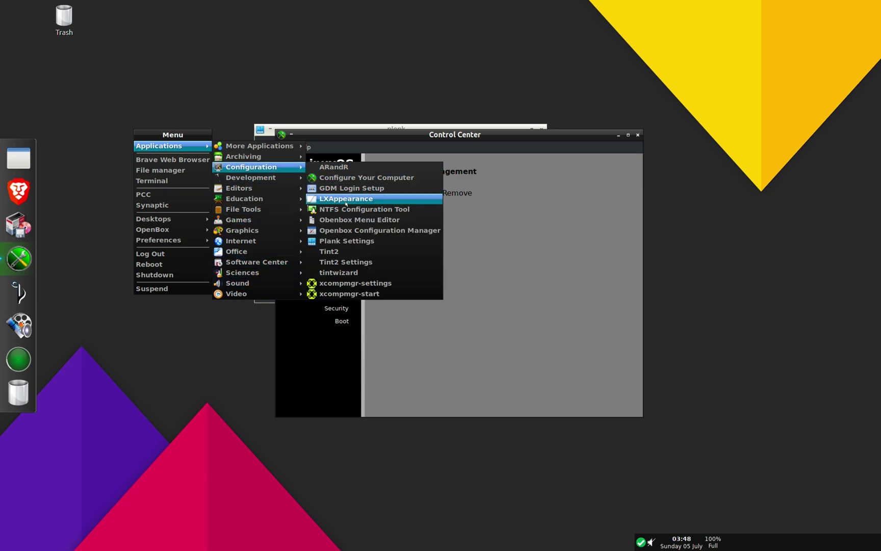
pyautogui.click(346, 231)
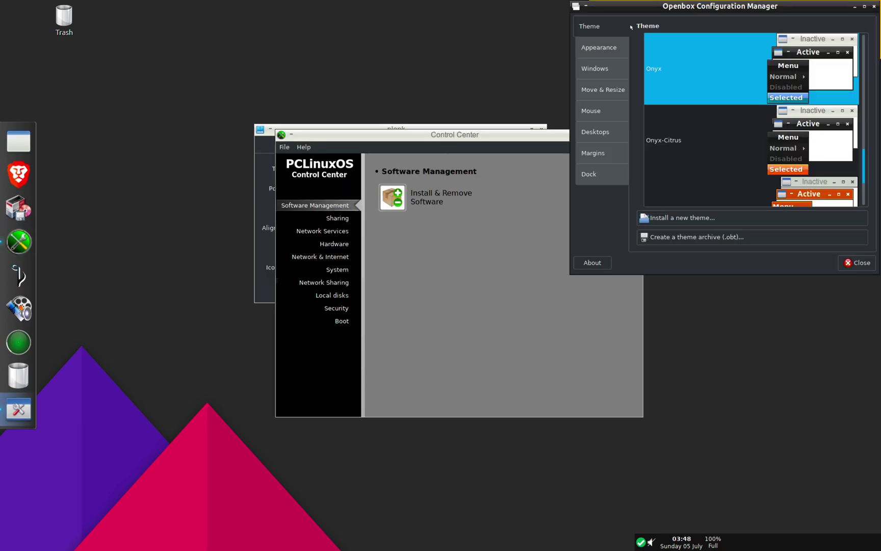
pyautogui.moveTo(644, 9); pyautogui.dragTo(472, 50)
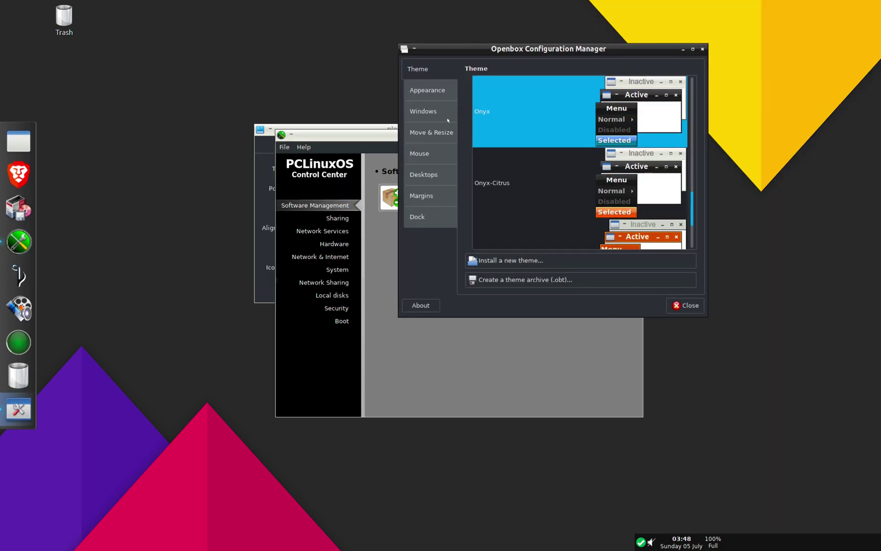
# Step: Choose BraveDark as the Openbox window theme in the Theme list
pyautogui.scroll(10, 537, 153)
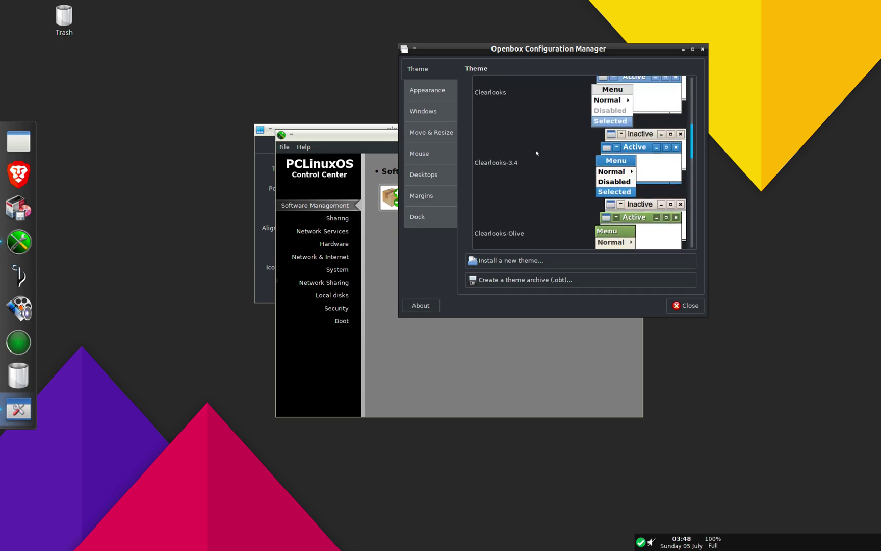
pyautogui.scroll(2, 537, 153)
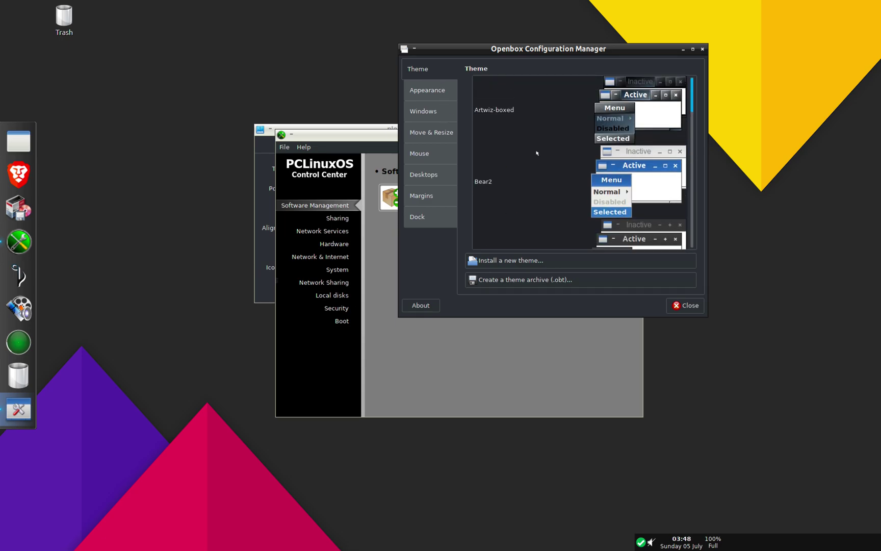
pyautogui.scroll(-2, 537, 153)
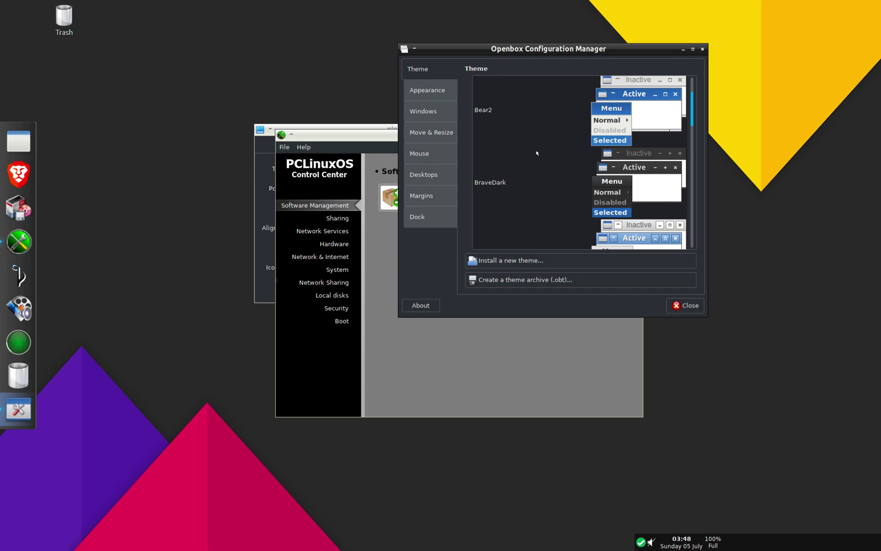
pyautogui.click(542, 188)
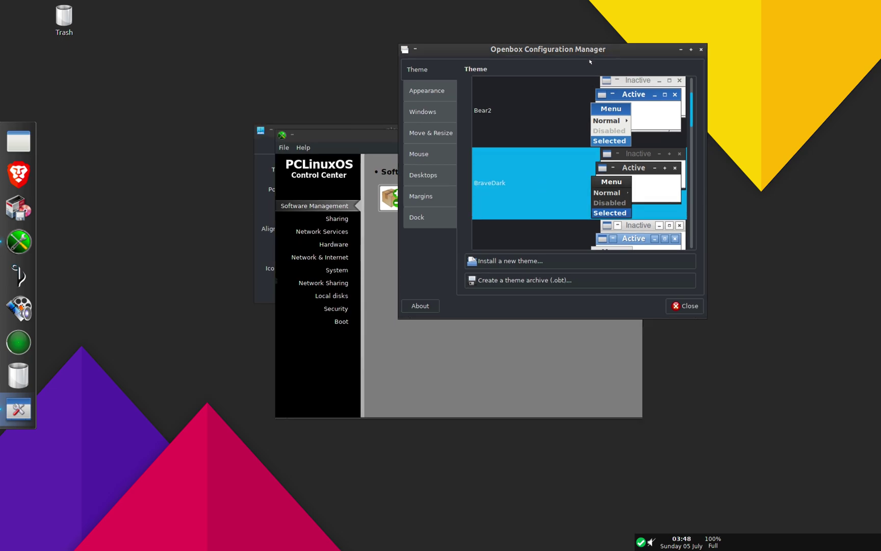
pyautogui.click(445, 95)
pyautogui.click(441, 77)
pyautogui.rightClick(194, 130)
# Step: Launch LXAppearance from Applications > Configuration and move it to the upper left
pyautogui.moveTo(225, 146)
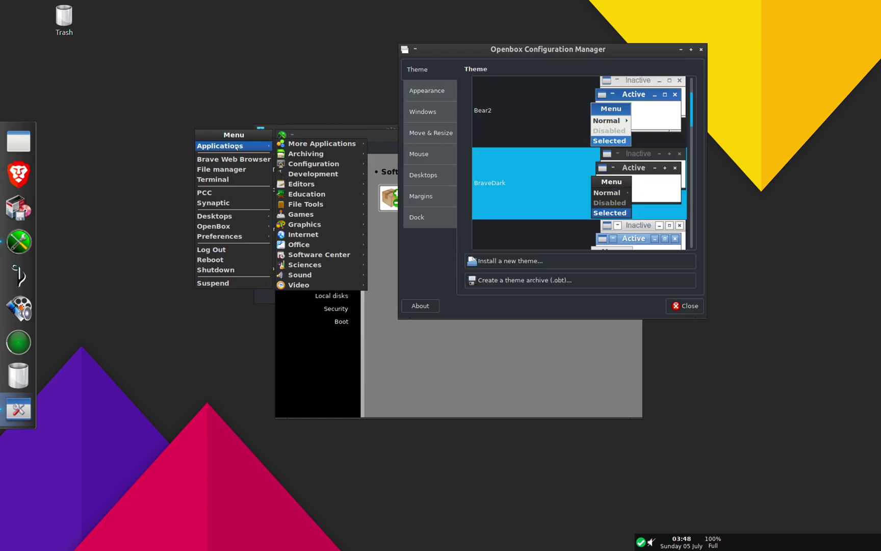
pyautogui.moveTo(311, 163)
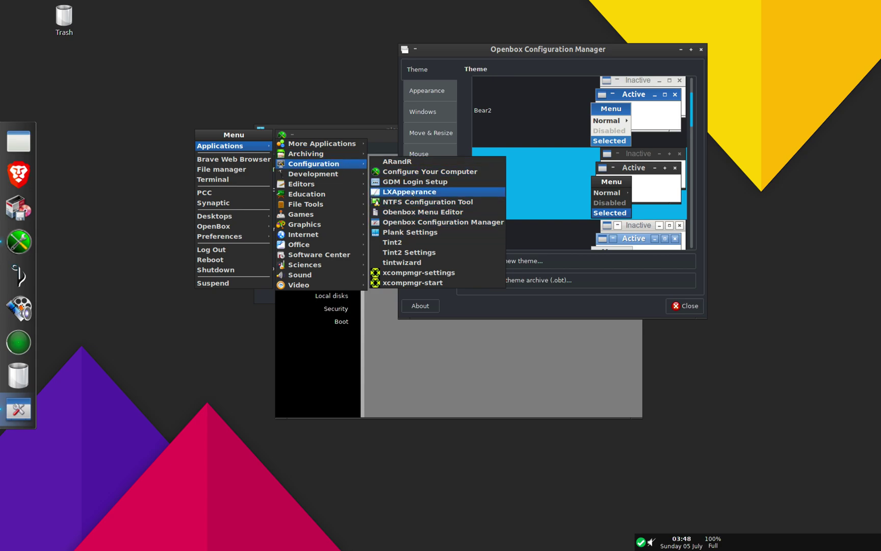
pyautogui.click(412, 192)
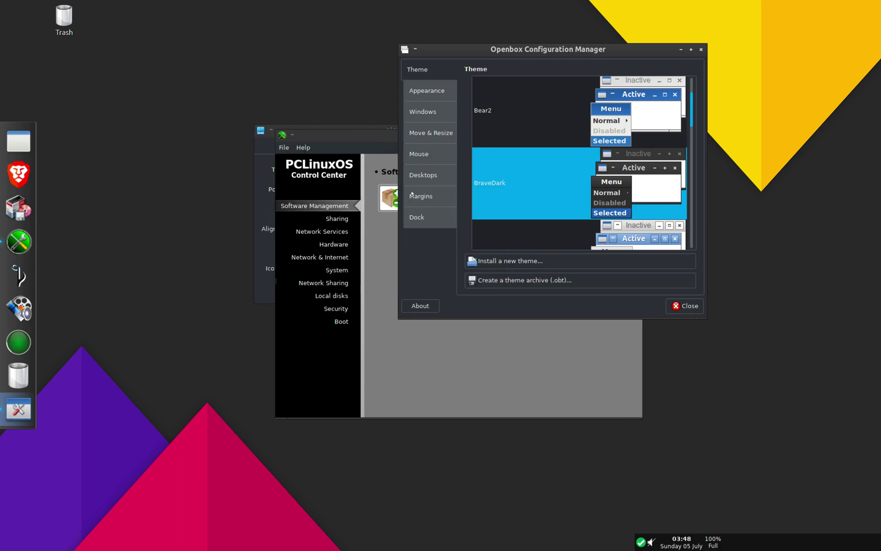
pyautogui.moveTo(718, 317); pyautogui.dragTo(260, 84)
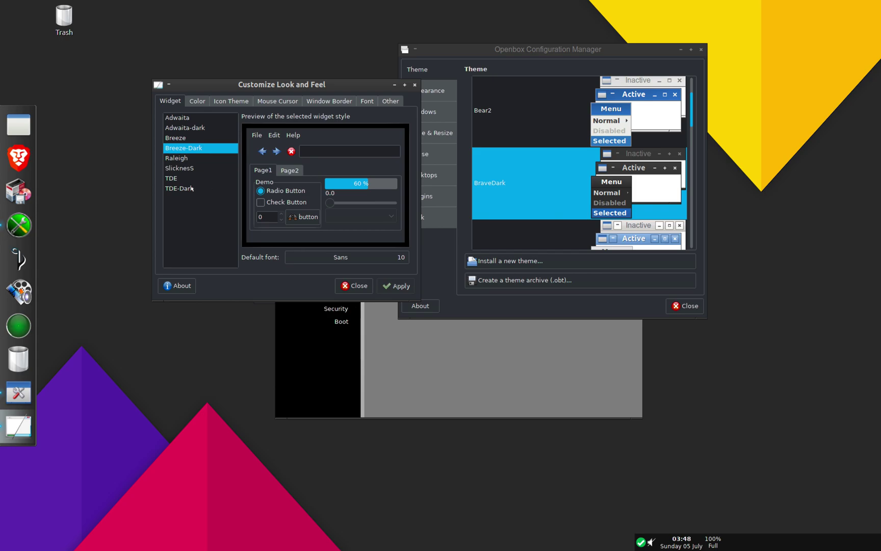
# Step: Apply the TDE-Dark widget theme, then switch to and apply Adwaita-dark
pyautogui.click(193, 188)
pyautogui.click(396, 286)
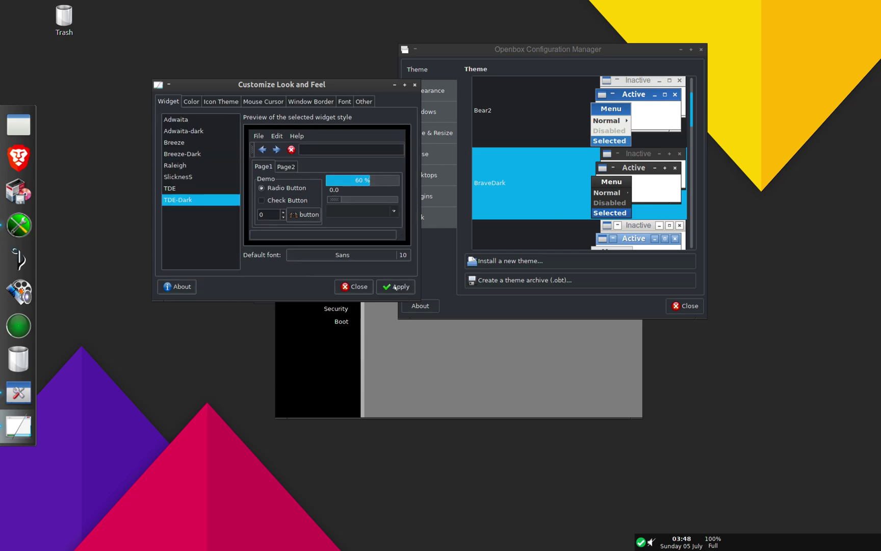
pyautogui.click(210, 131)
pyautogui.click(392, 294)
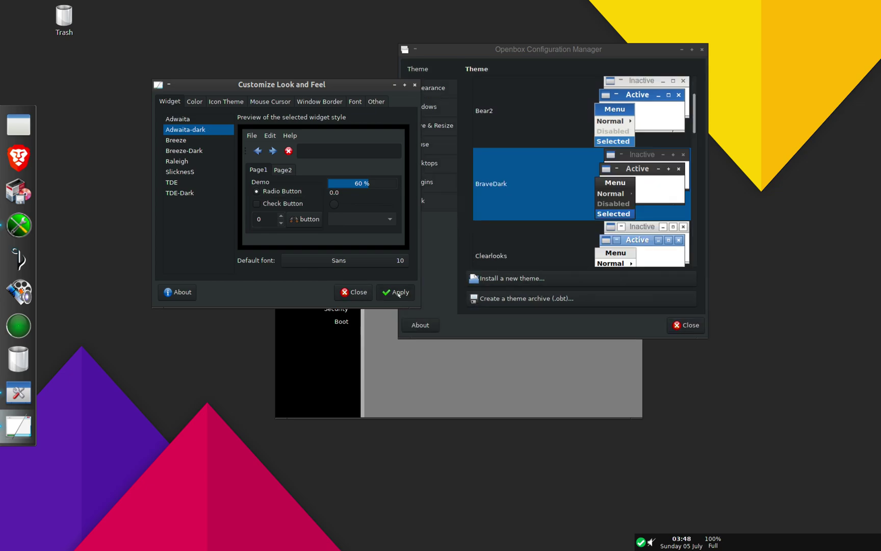
pyautogui.scroll(3, 545, 141)
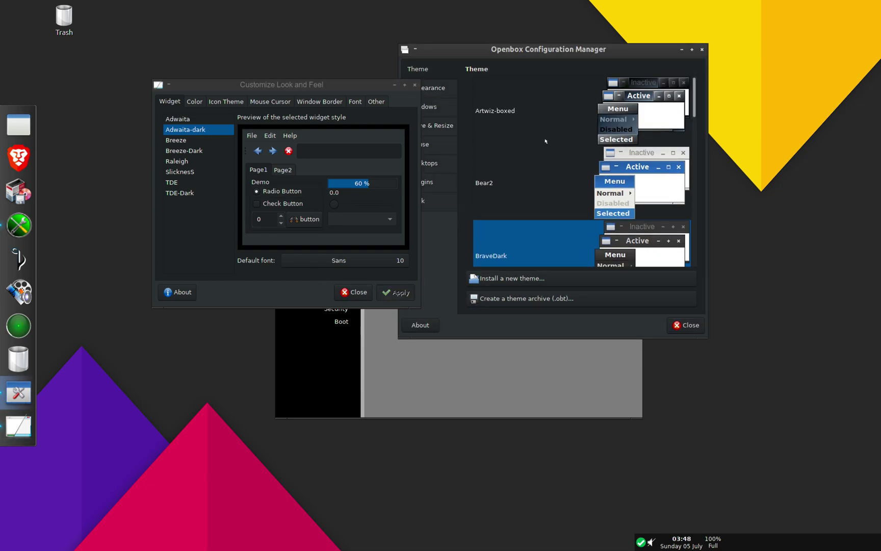
pyautogui.scroll(-6, 545, 141)
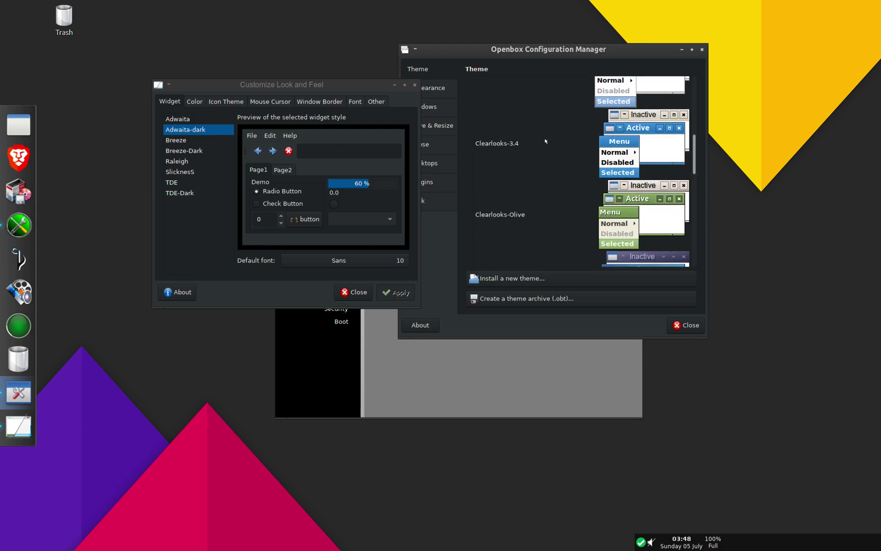
pyautogui.scroll(-2, 545, 141)
pyautogui.scroll(-2, 546, 159)
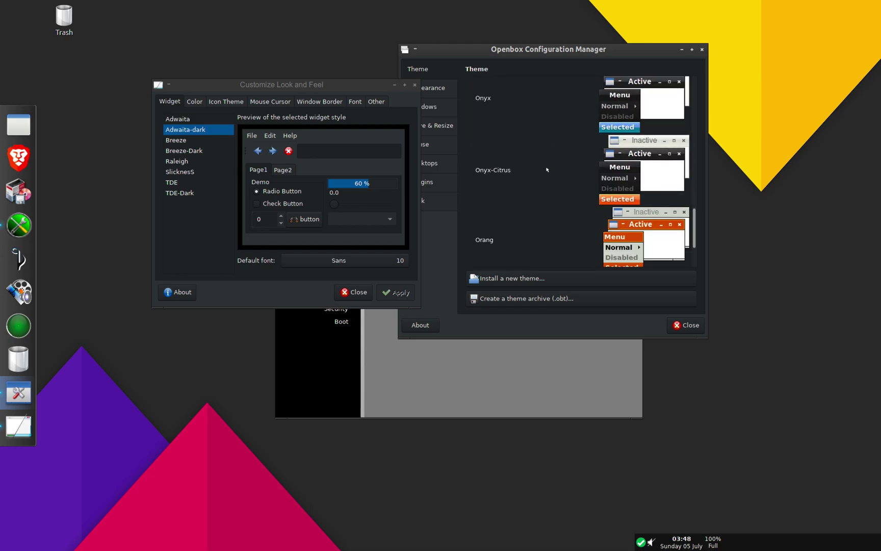
pyautogui.scroll(2, 546, 170)
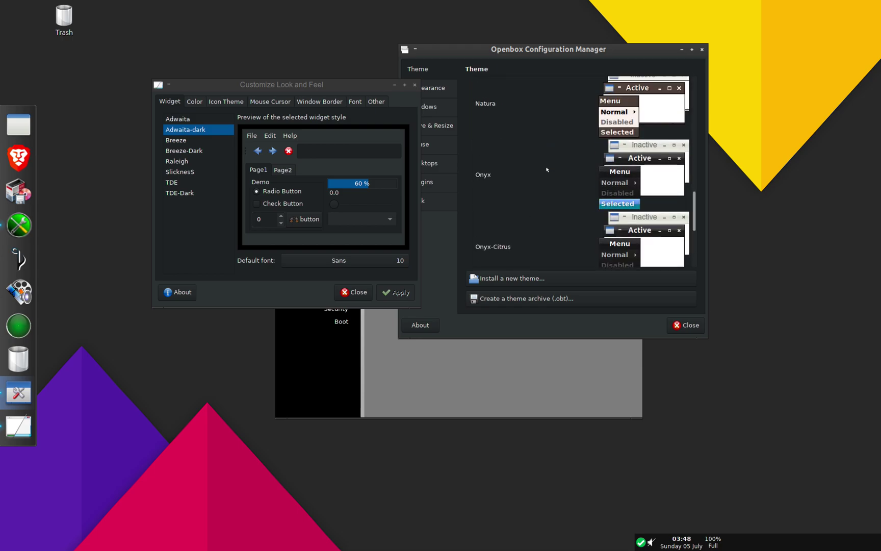
pyautogui.click(546, 170)
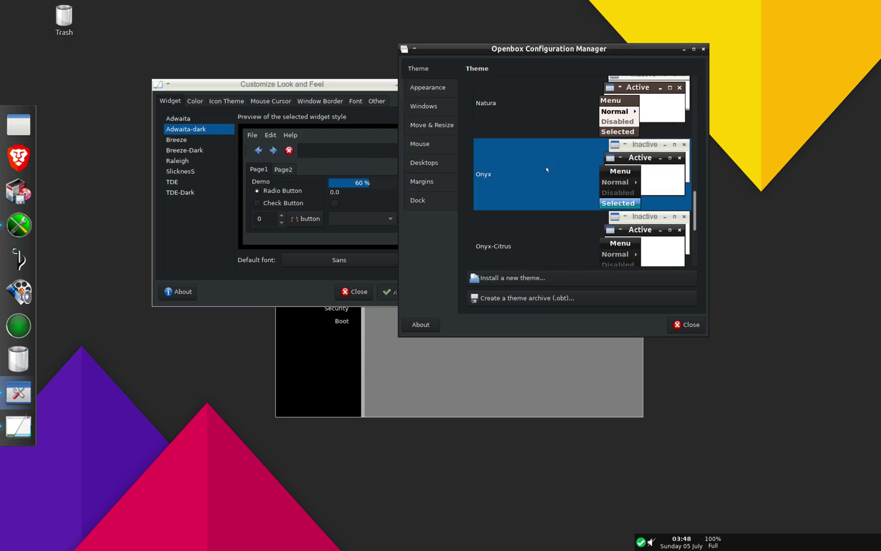
pyautogui.click(319, 88)
pyautogui.click(467, 47)
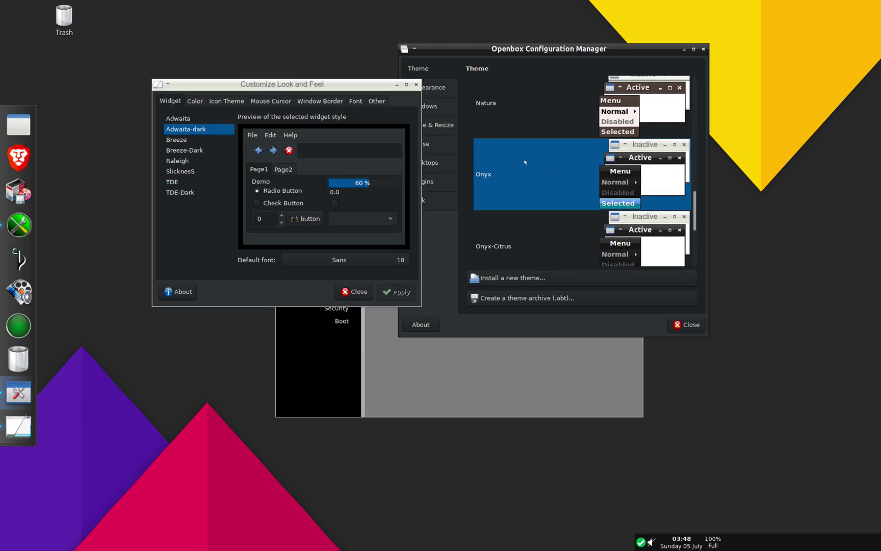
pyautogui.scroll(-3, 524, 162)
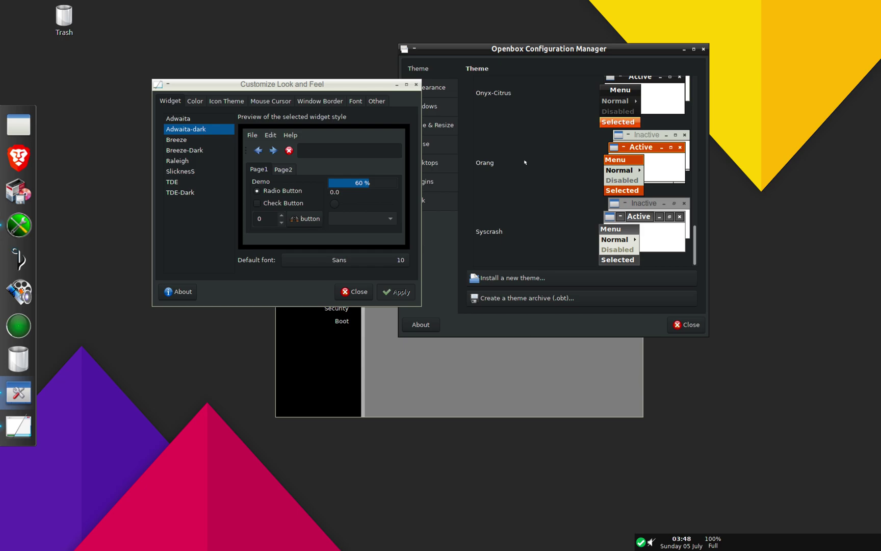
pyautogui.scroll(10, 525, 162)
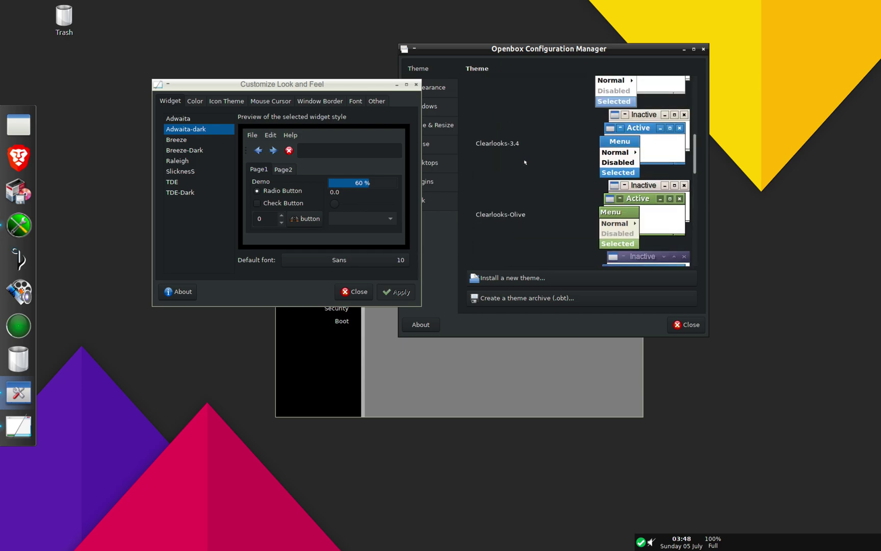
pyautogui.scroll(4, 524, 163)
pyautogui.click(524, 163)
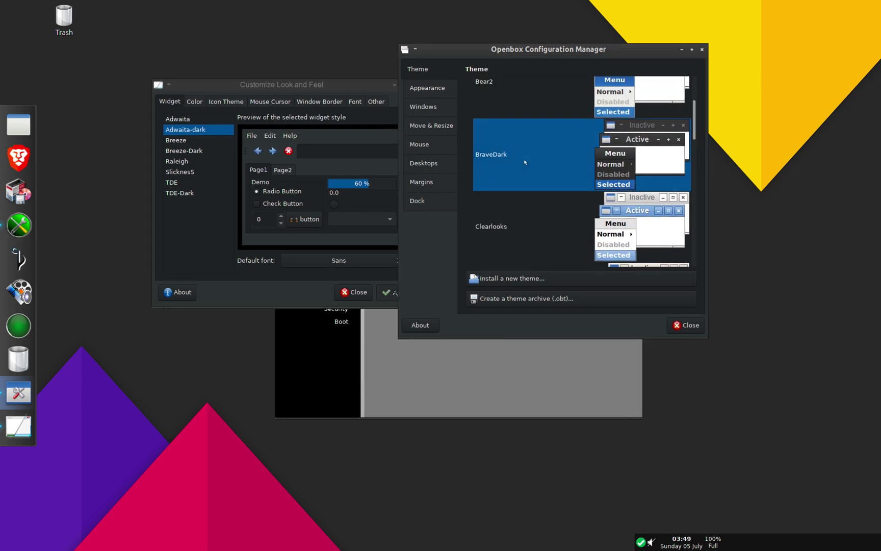
# Step: Apply the SlicknesS widget theme in Customize Look and Feel
pyautogui.click(205, 134)
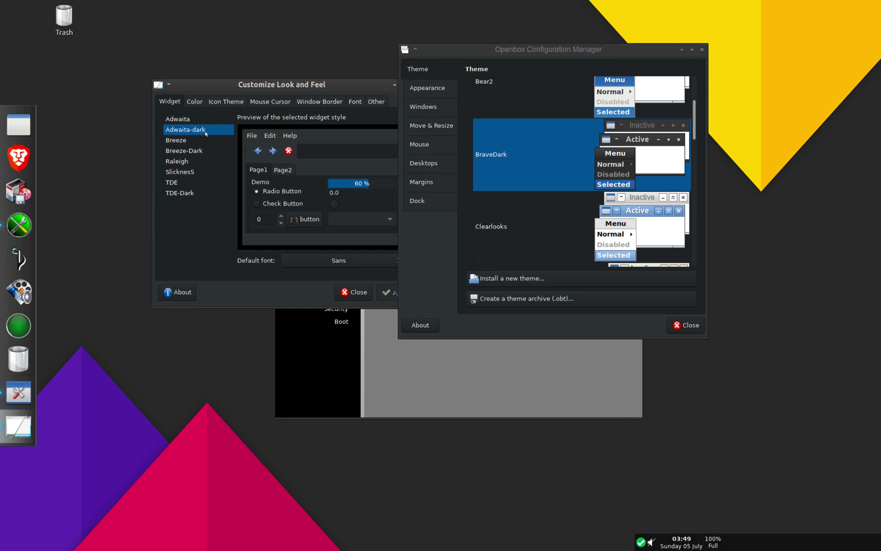
pyautogui.click(188, 175)
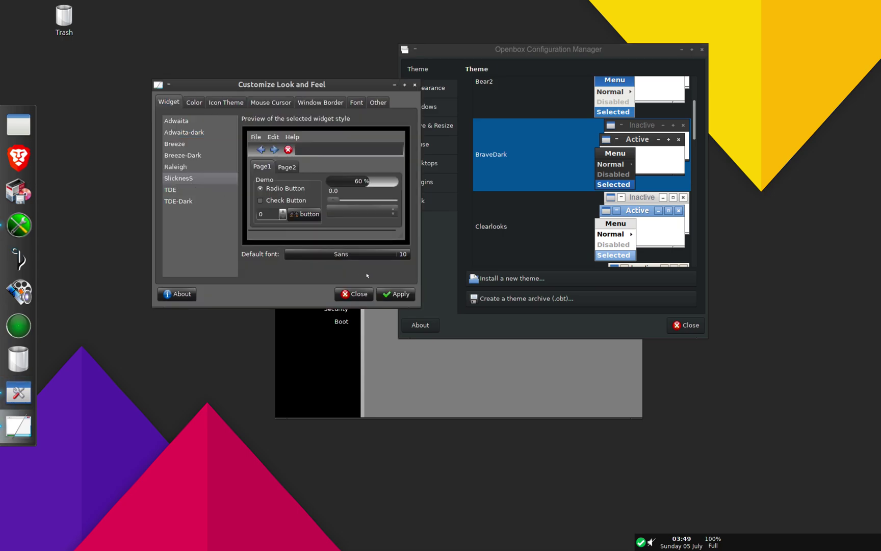
pyautogui.click(399, 300)
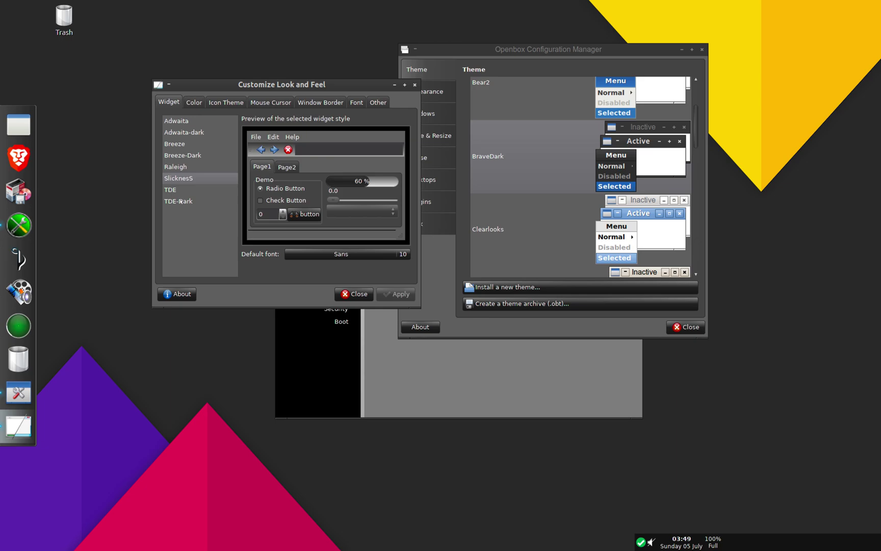
# Step: Compare Breeze-Dark with TDE-Dark and apply TDE-Dark as the widget style
pyautogui.click(189, 156)
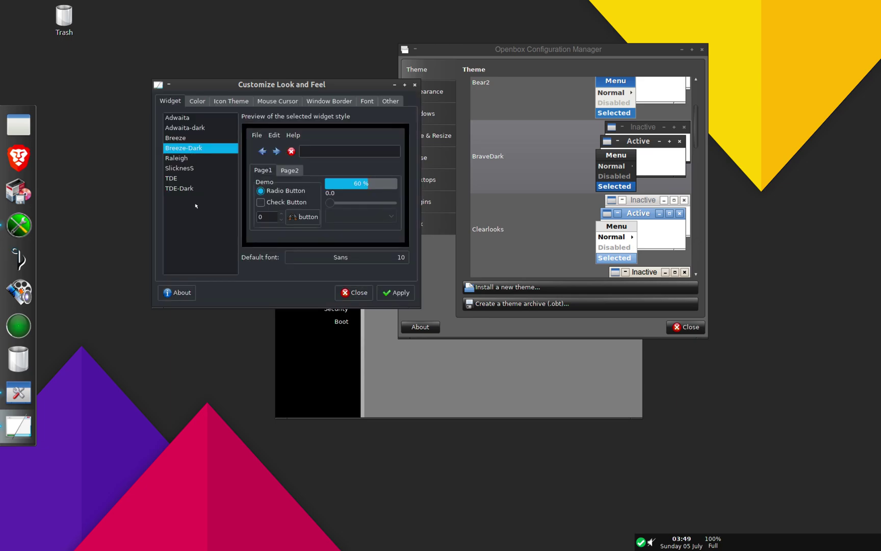
pyautogui.click(188, 189)
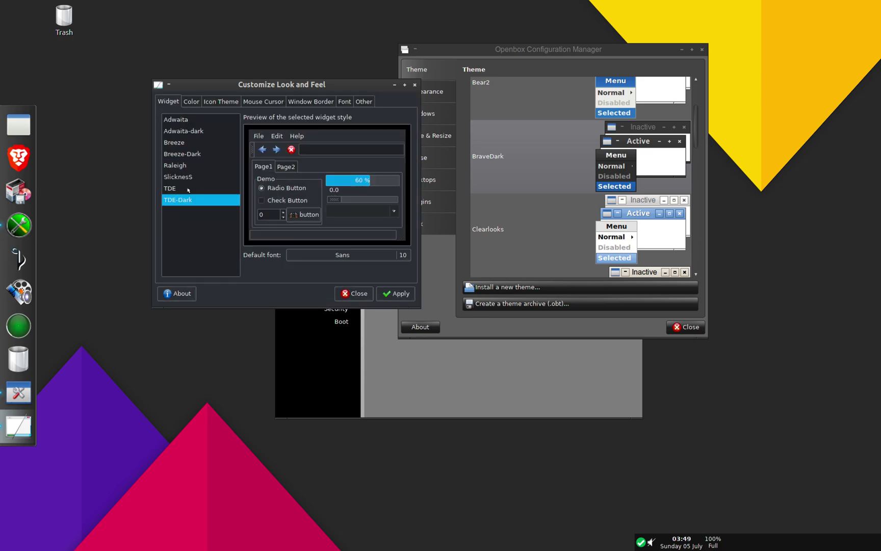
pyautogui.click(193, 153)
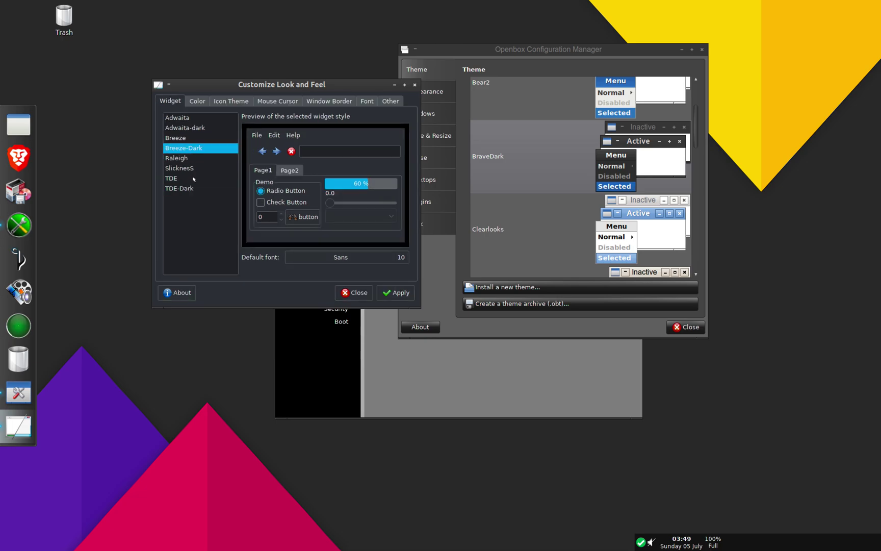
pyautogui.click(185, 190)
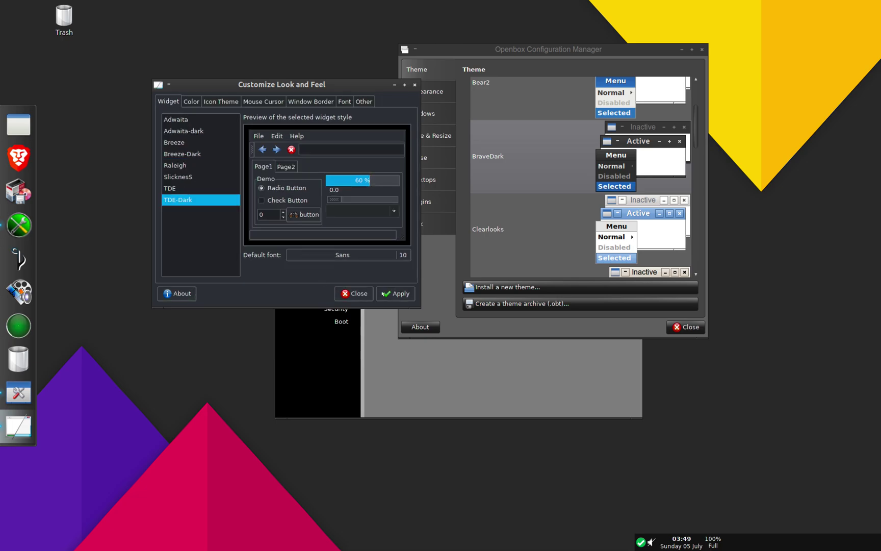
pyautogui.click(386, 294)
pyautogui.click(611, 155)
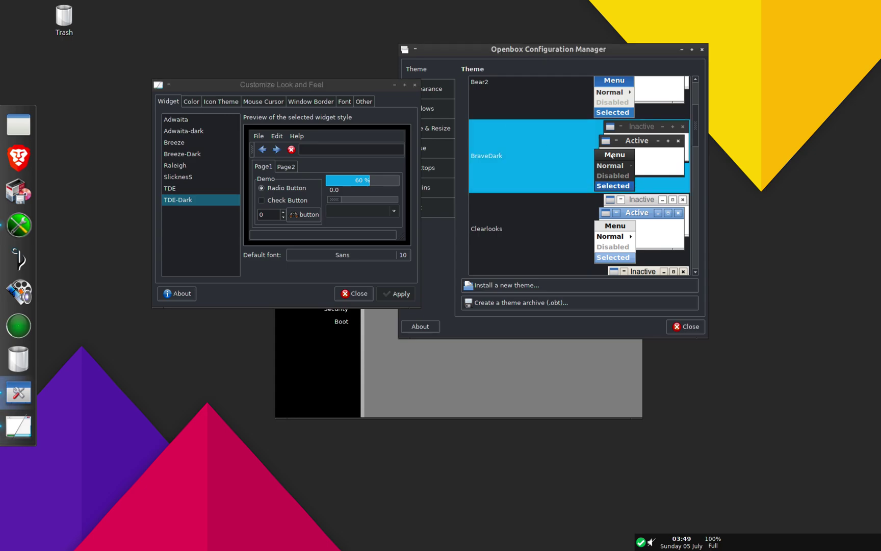
# Step: Select Mikachu in the Openbox Theme list
pyautogui.scroll(2, 612, 155)
pyautogui.scroll(-1, 612, 156)
pyautogui.scroll(-12, 612, 156)
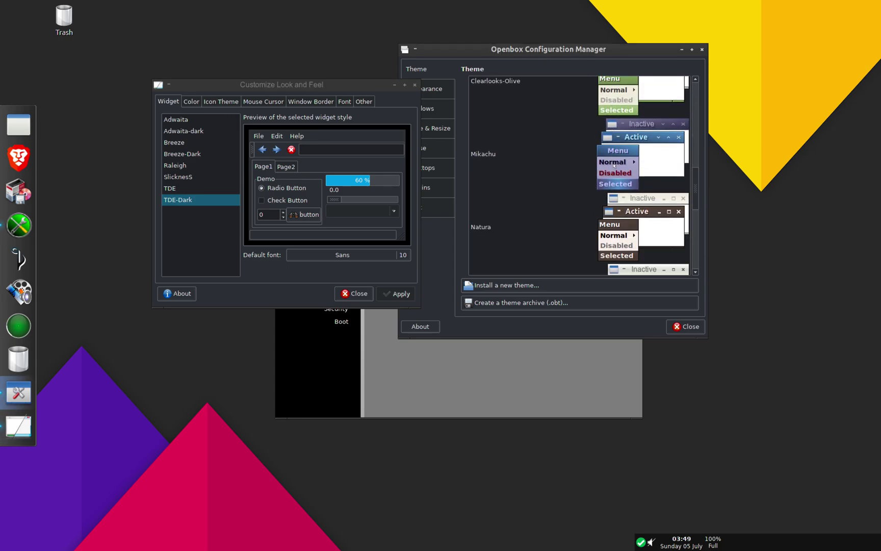
pyautogui.click(614, 165)
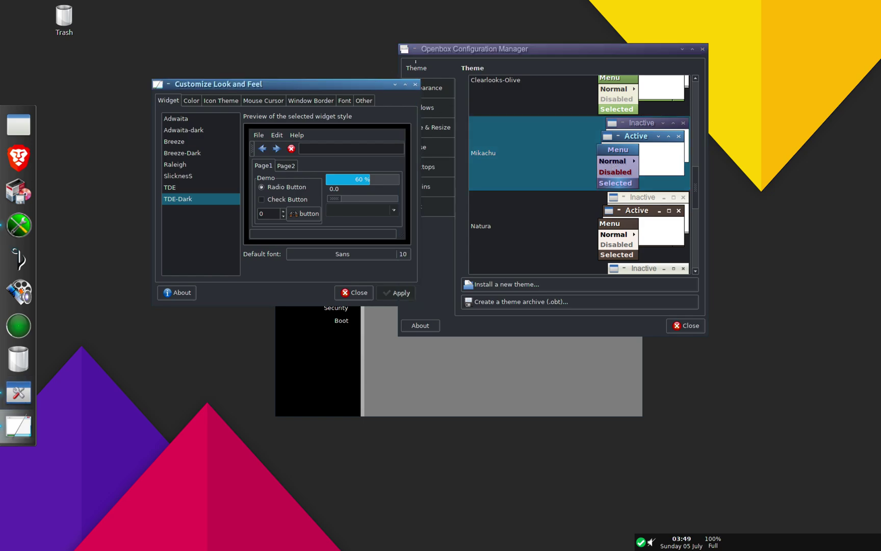
# Step: Show the desktop root menu to check its look, then close it
pyautogui.rightClick(737, 131)
pyautogui.moveTo(746, 148)
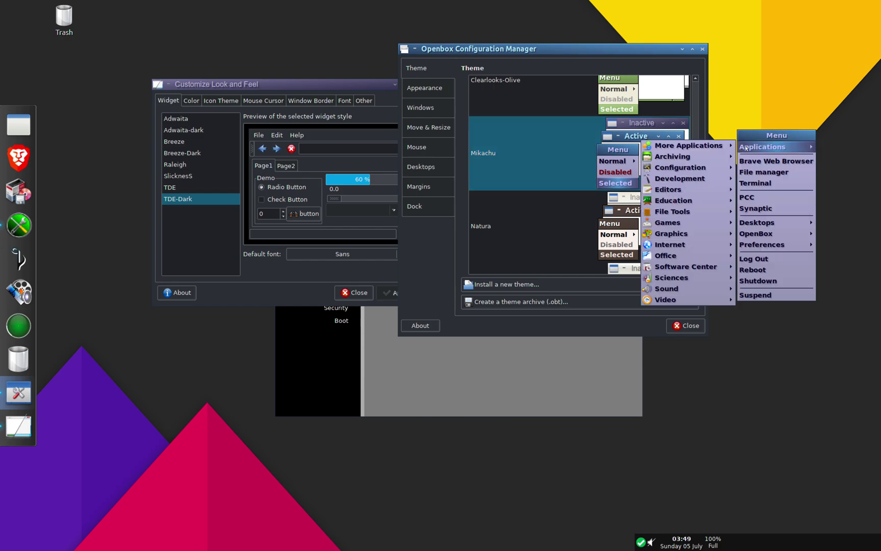
pyautogui.click(550, 162)
pyautogui.scroll(-5, 550, 163)
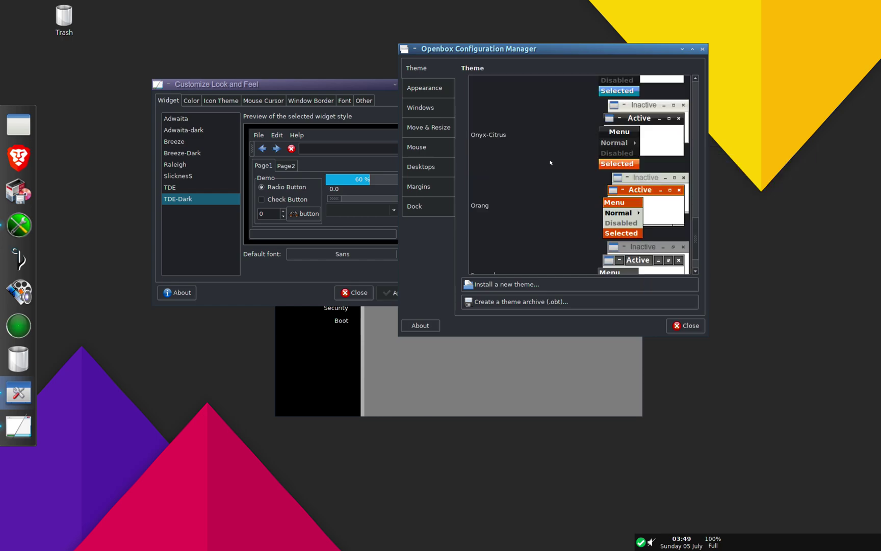
pyautogui.scroll(3, 551, 163)
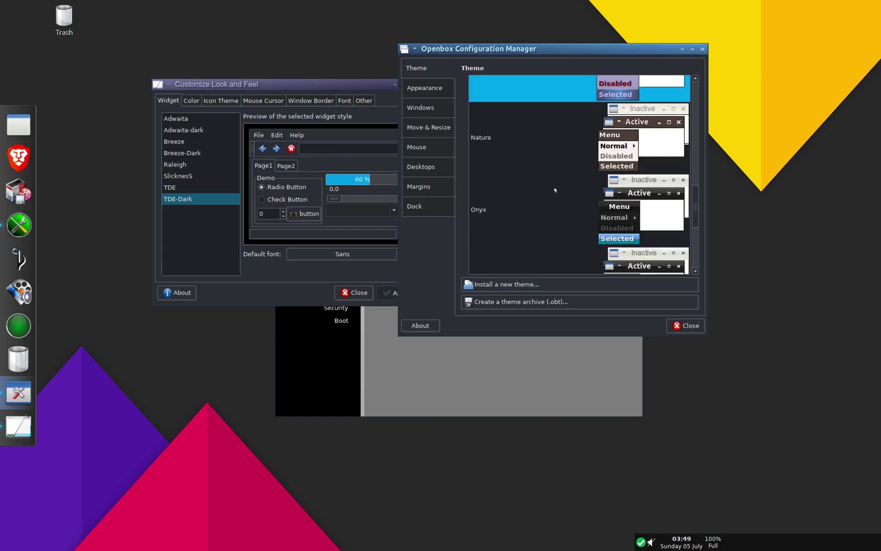
pyautogui.scroll(10, 555, 189)
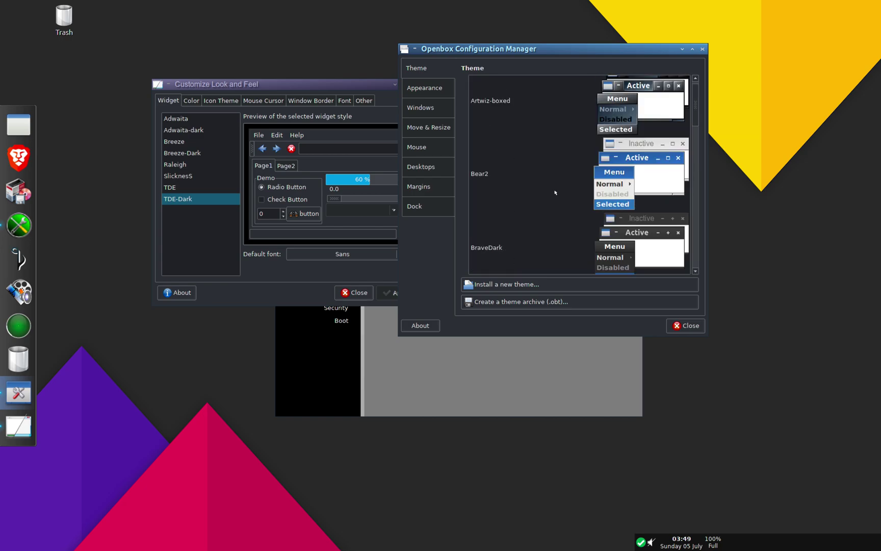
pyautogui.scroll(-2, 555, 192)
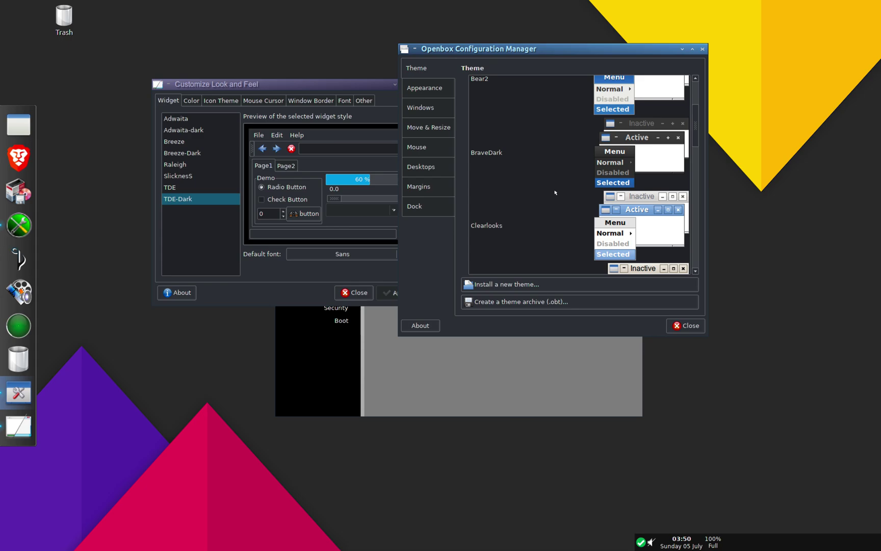
pyautogui.click(185, 157)
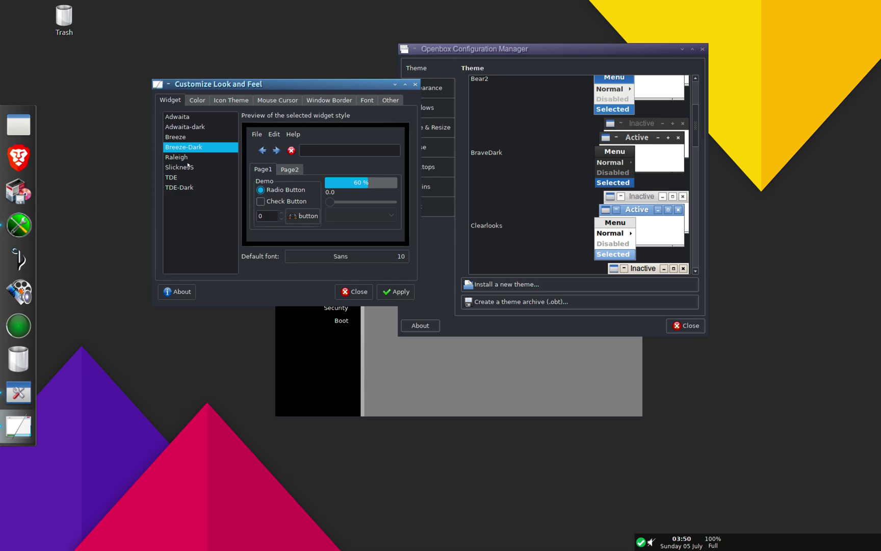
pyautogui.click(189, 190)
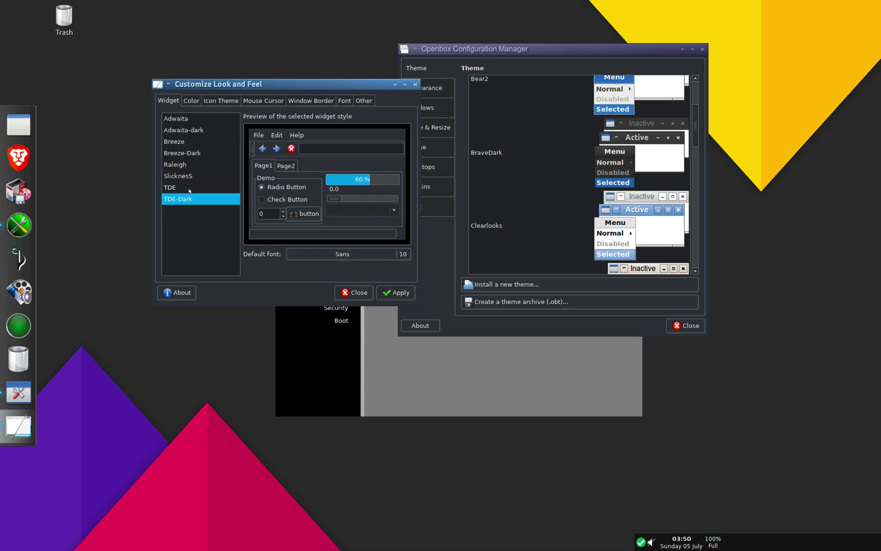
pyautogui.click(203, 153)
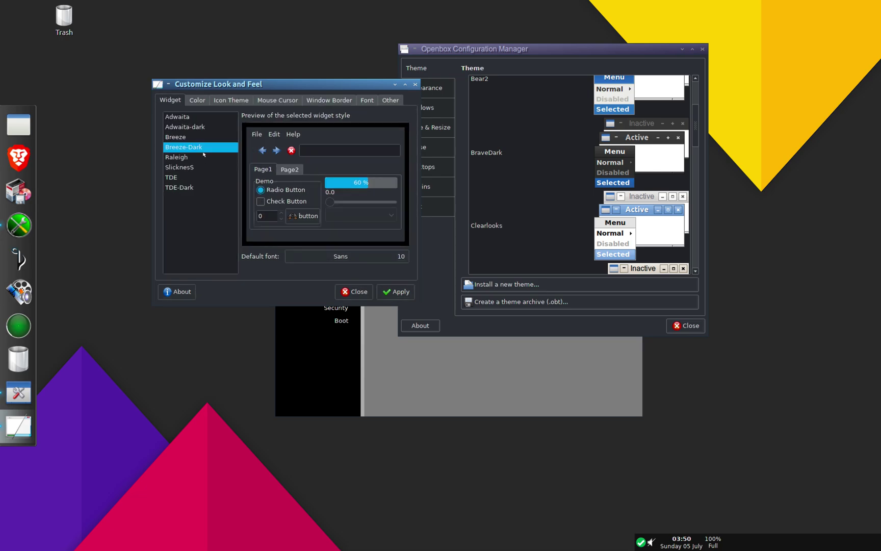
pyautogui.click(198, 189)
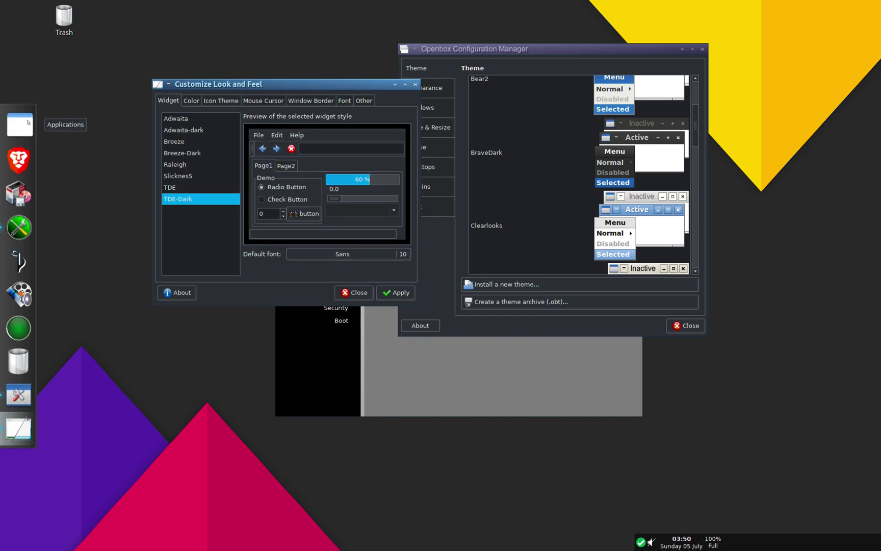
pyautogui.click(28, 123)
pyautogui.click(184, 1)
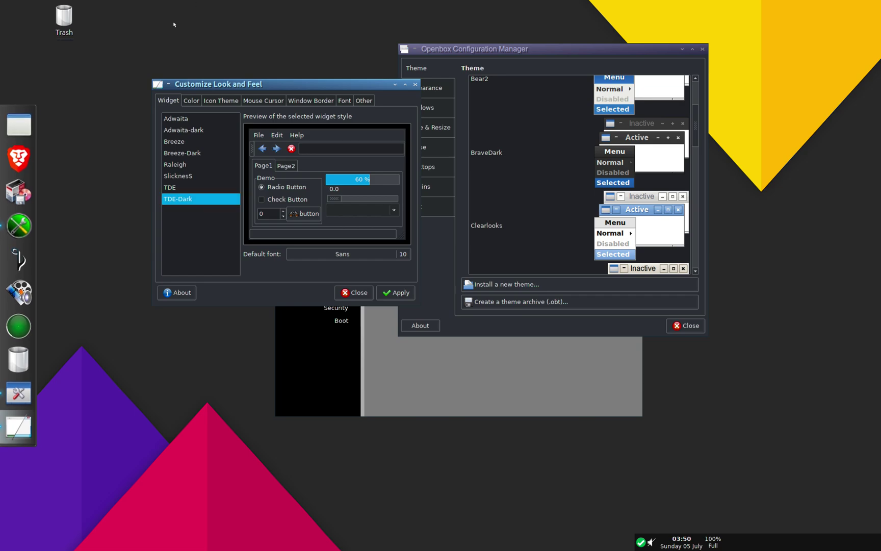
pyautogui.rightClick(173, 28)
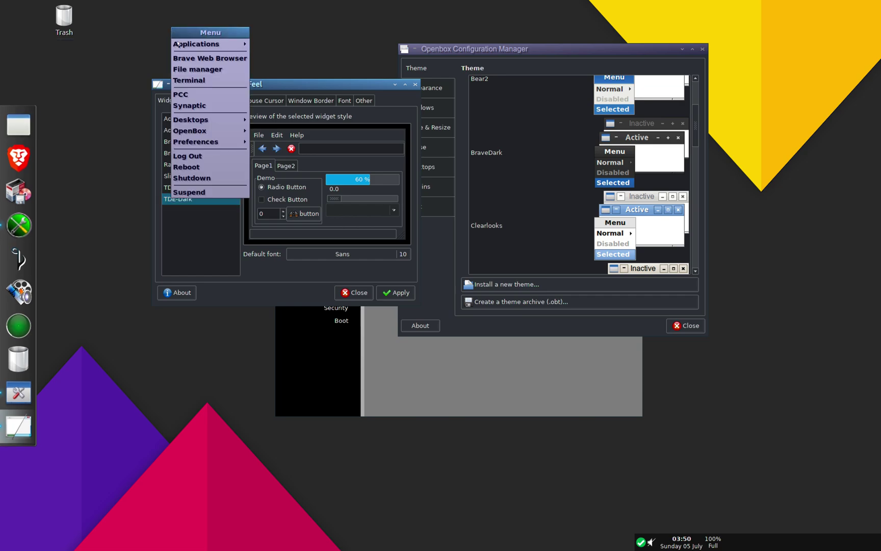
pyautogui.click(198, 69)
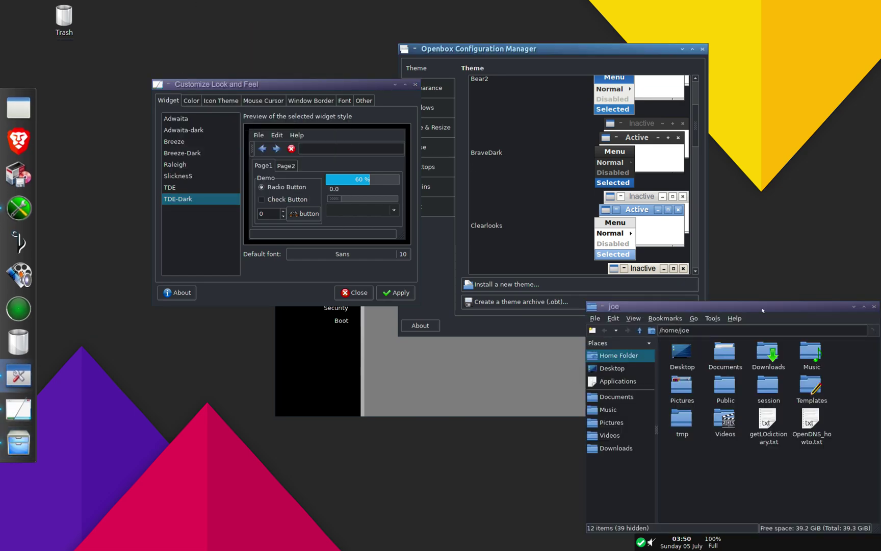
pyautogui.moveTo(762, 310); pyautogui.dragTo(506, 148)
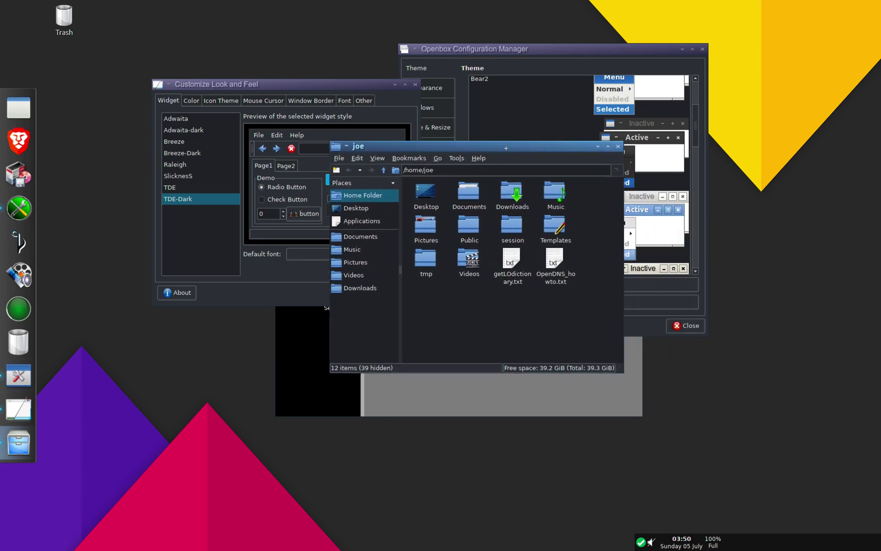
pyautogui.click(479, 159)
pyautogui.click(479, 171)
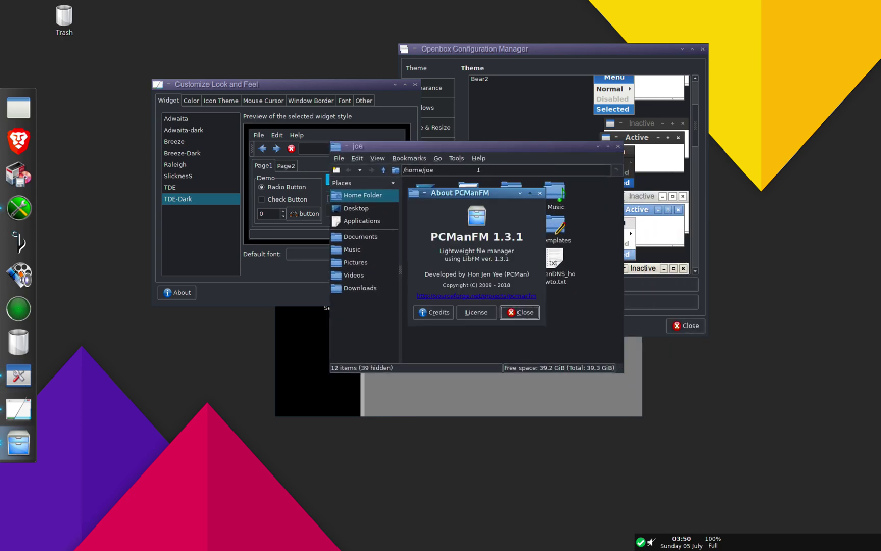
pyautogui.click(540, 193)
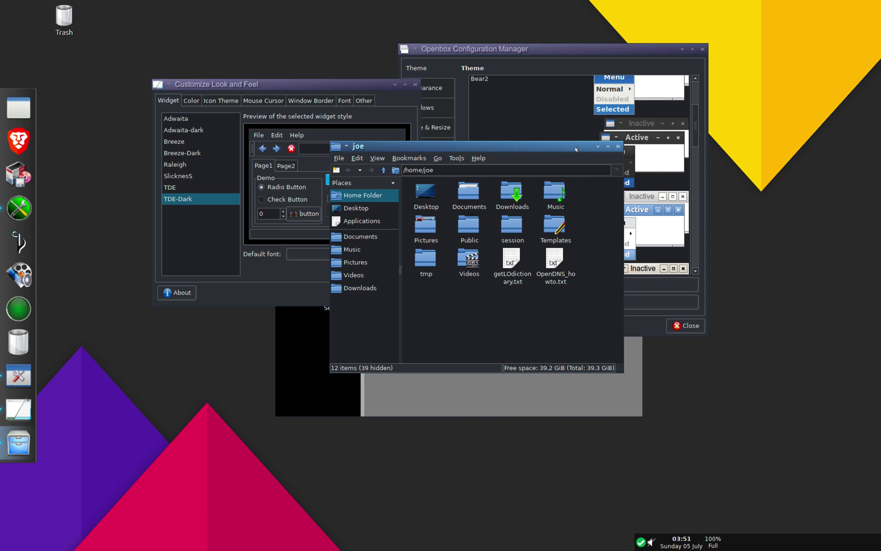
pyautogui.click(608, 146)
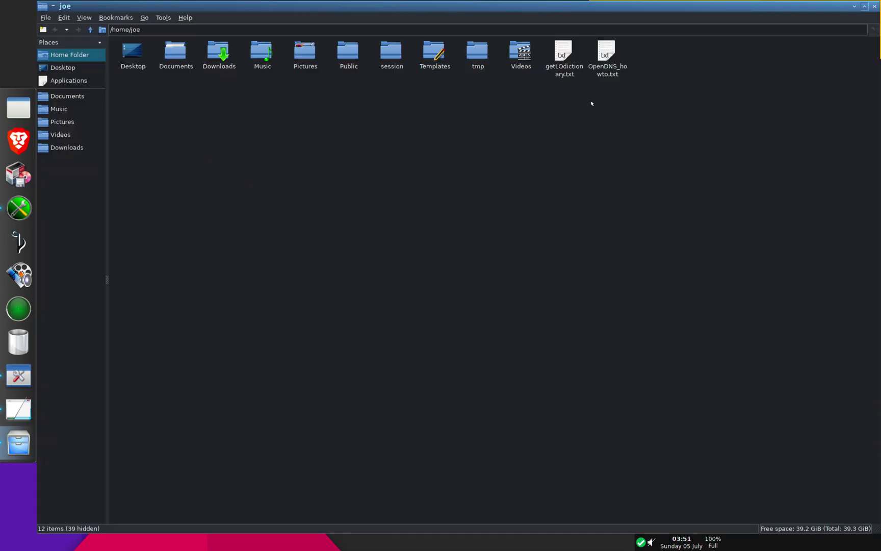
pyautogui.click(875, 7)
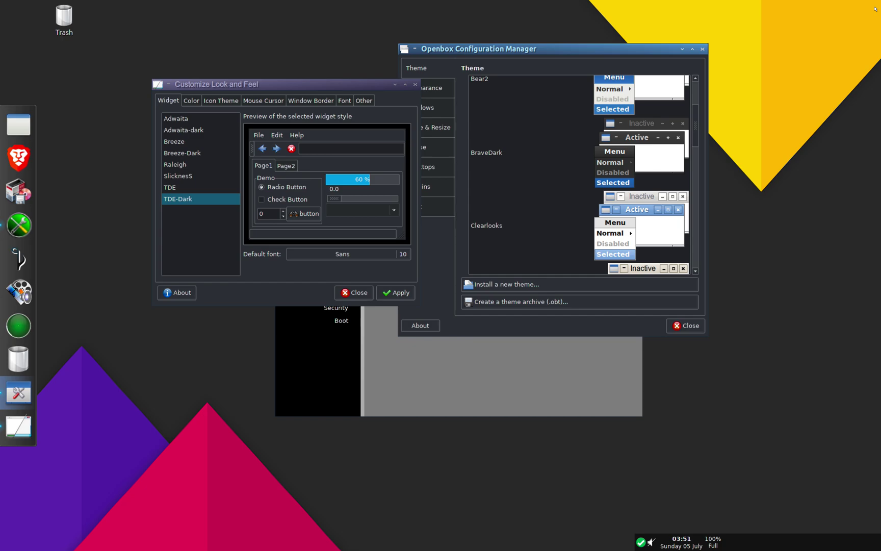
# Step: Apply La Capitaine from the Icon Theme list, replacing Oxygen
pyautogui.moveTo(330, 85); pyautogui.dragTo(308, 91)
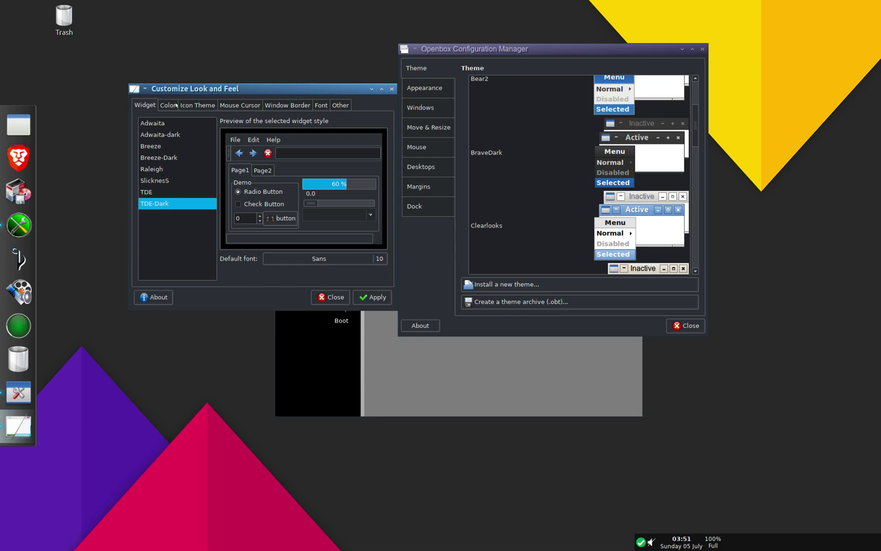
pyautogui.click(198, 106)
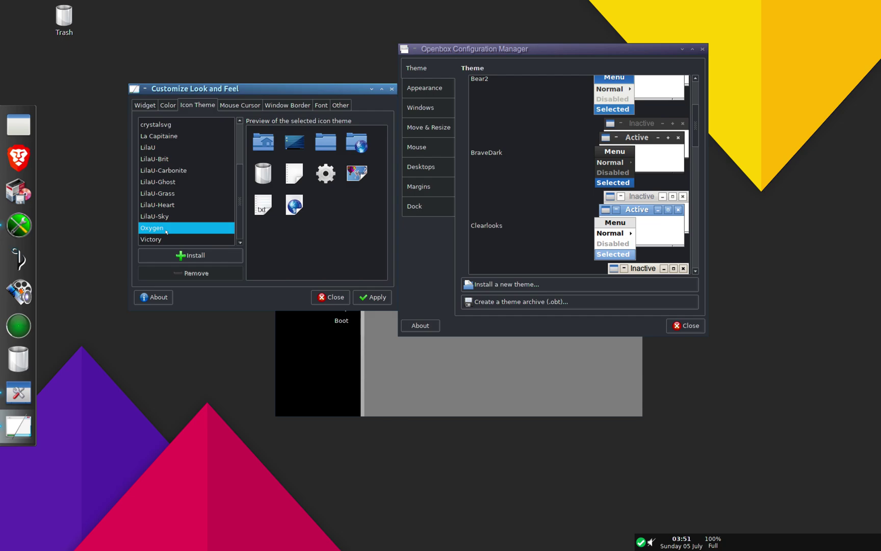
pyautogui.scroll(2, 168, 229)
pyautogui.click(168, 194)
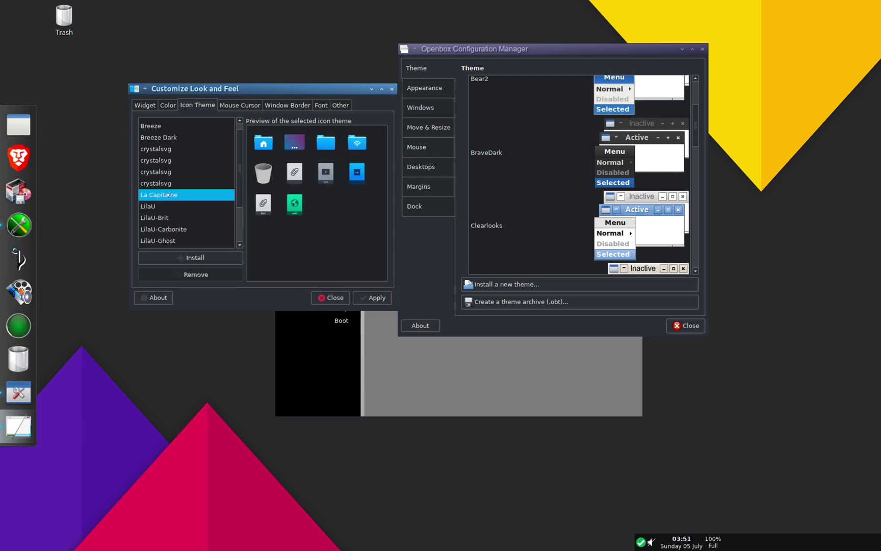
pyautogui.click(362, 300)
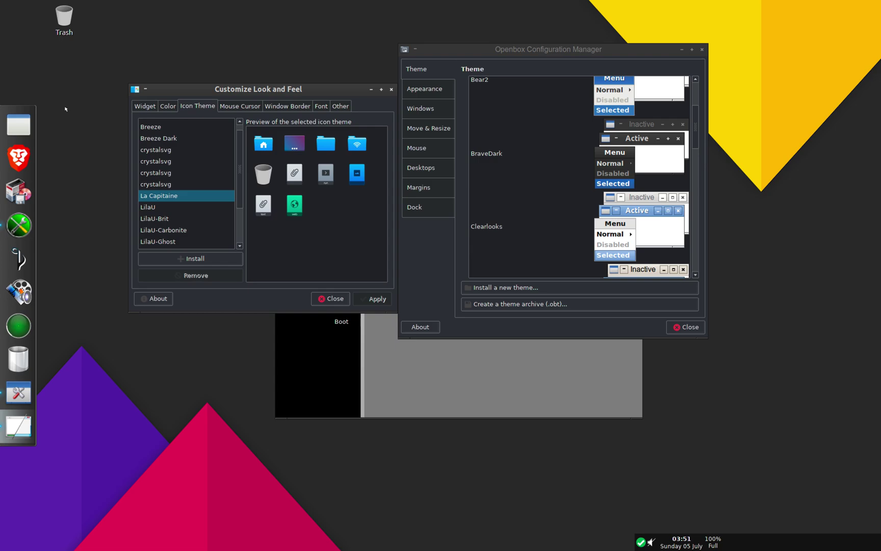
# Step: Dismiss the desktop menu and review Openbox's Appearance, Placement, Move & Resize and Focus pages
pyautogui.rightClick(67, 109)
pyautogui.moveTo(73, 125)
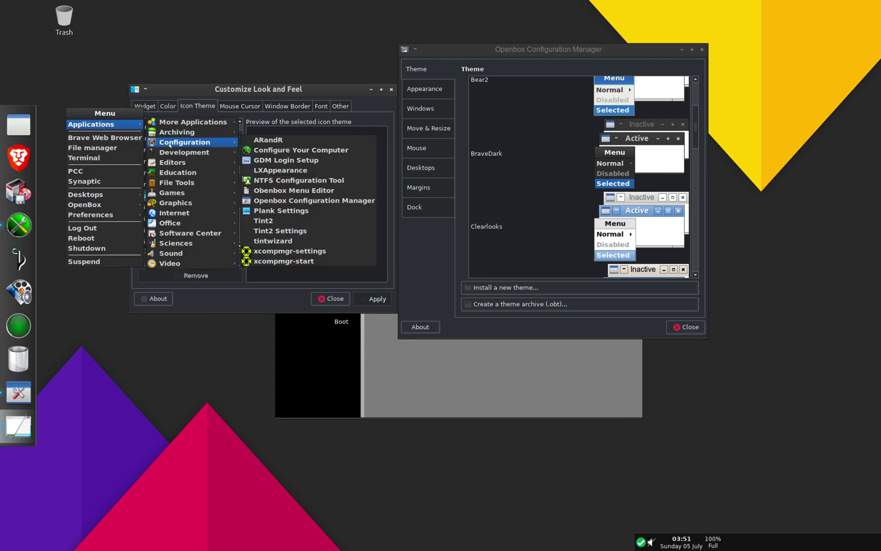
pyautogui.moveTo(176, 193)
pyautogui.click(281, 170)
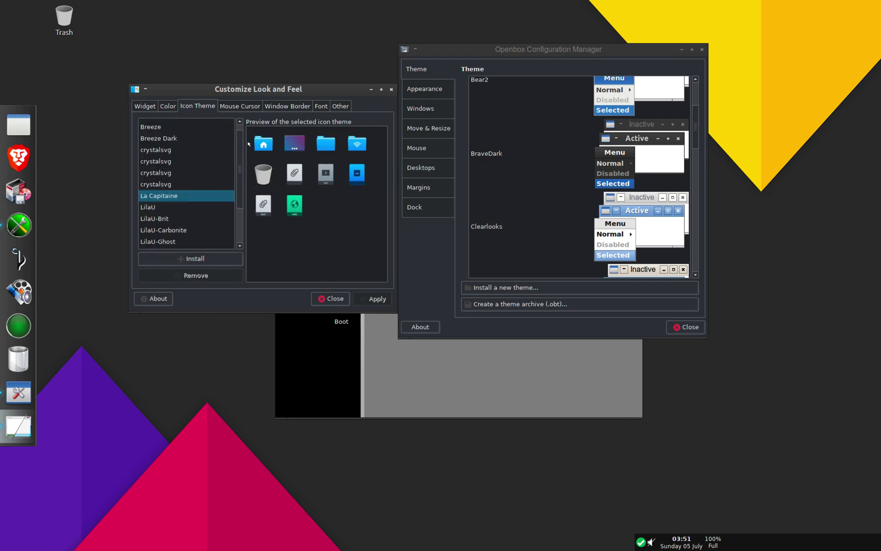
pyautogui.click(433, 90)
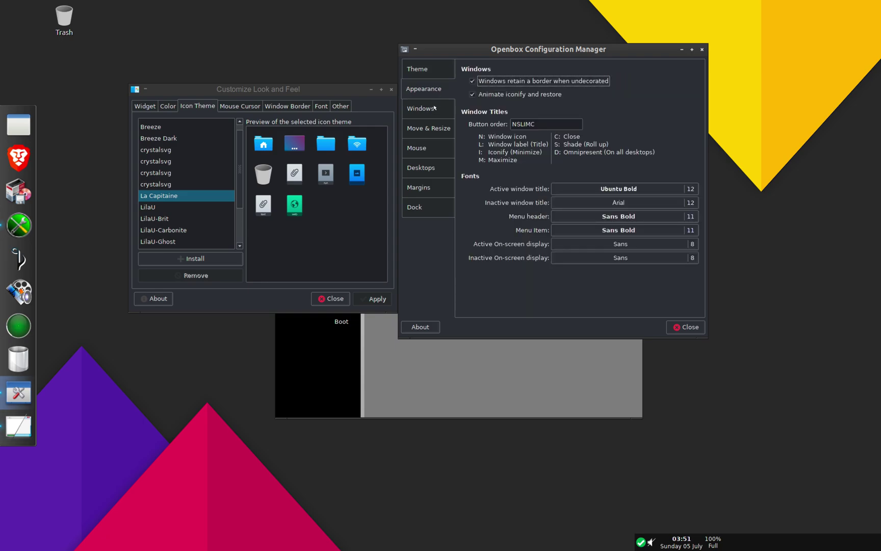
pyautogui.click(435, 108)
pyautogui.click(433, 130)
pyautogui.click(431, 148)
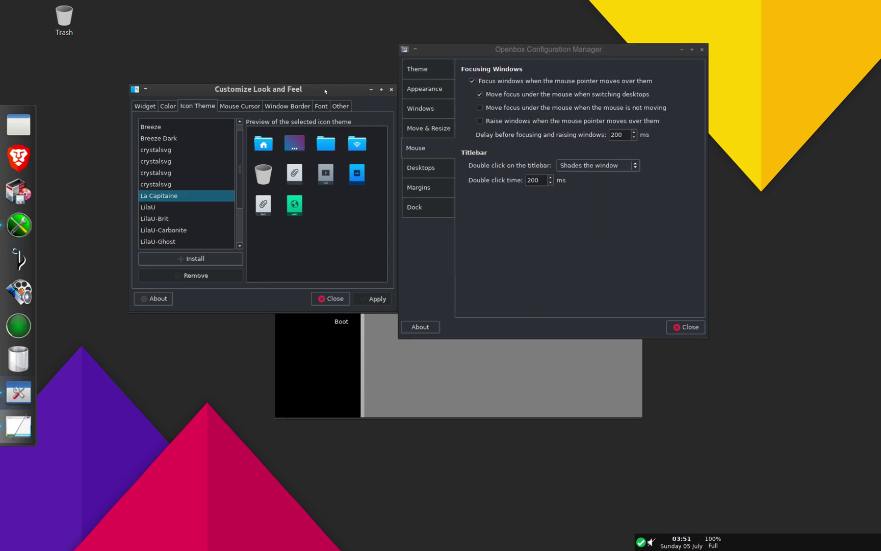
# Step: Change the Openbox window theme from BraveDark to Mikachu
pyautogui.click(432, 69)
pyautogui.click(550, 165)
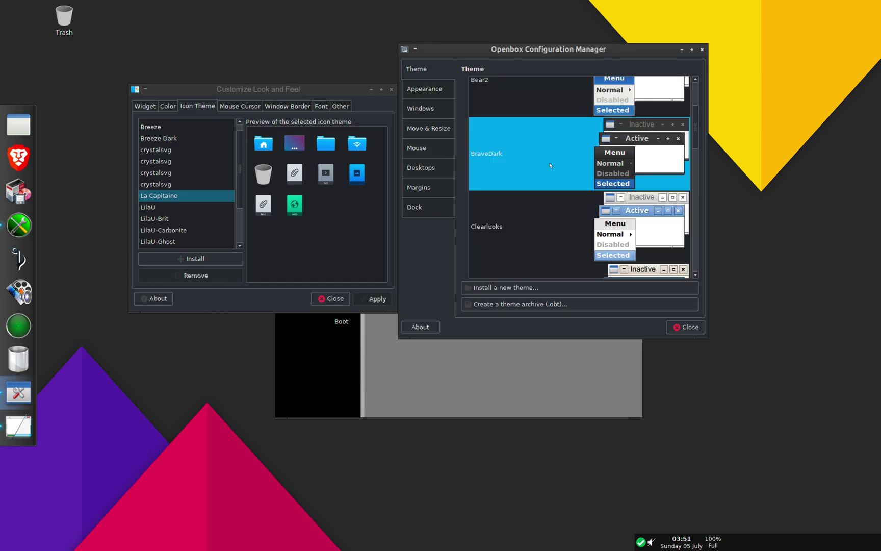
pyautogui.scroll(-5, 550, 165)
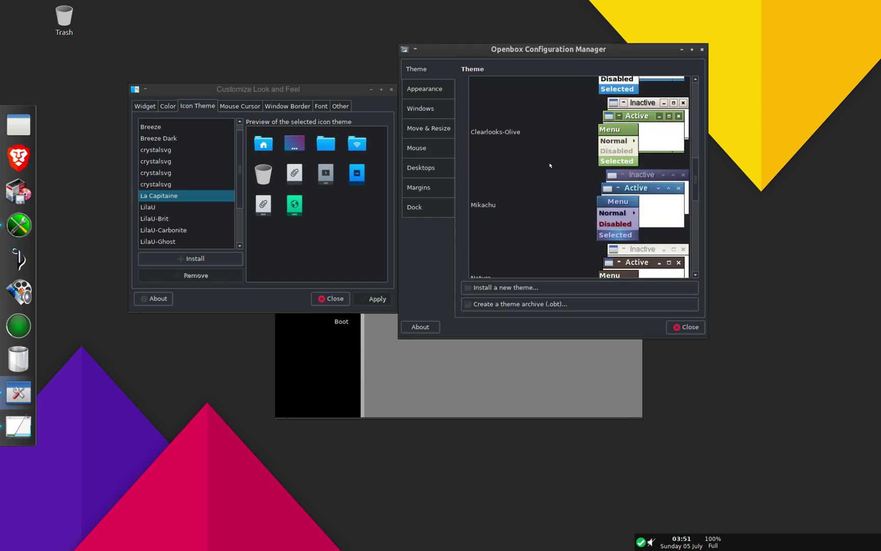
pyautogui.click(554, 185)
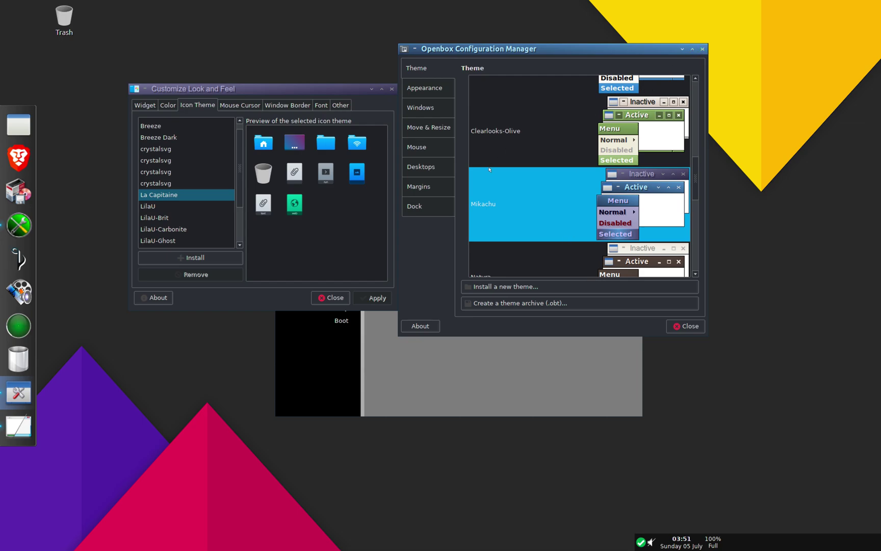
# Step: Lower the number of desktops from 4, then close Openbox Configuration Manager
pyautogui.click(440, 172)
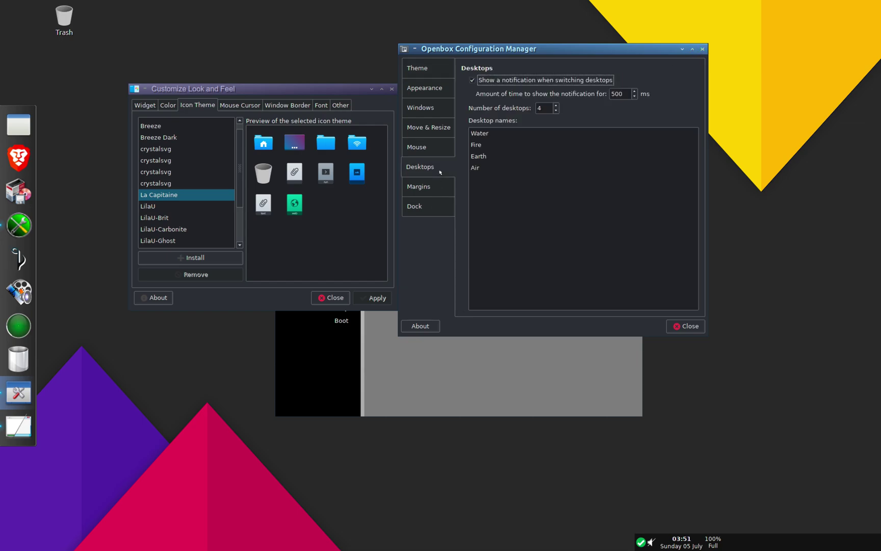
pyautogui.doubleClick(555, 111)
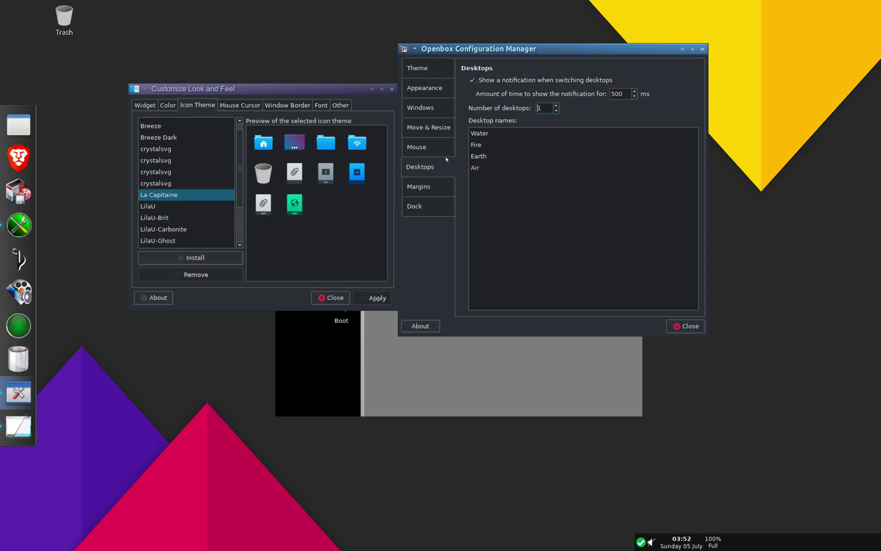
pyautogui.click(427, 120)
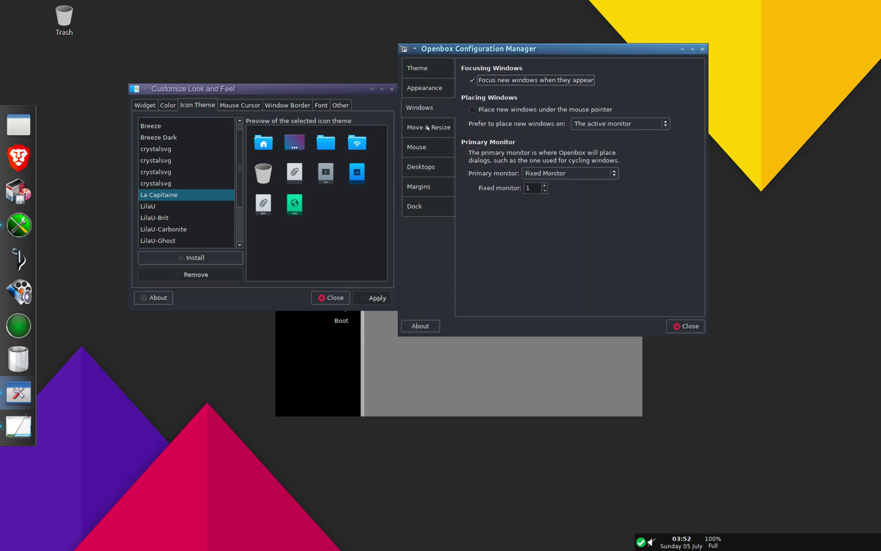
pyautogui.click(427, 127)
pyautogui.click(428, 108)
pyautogui.click(431, 89)
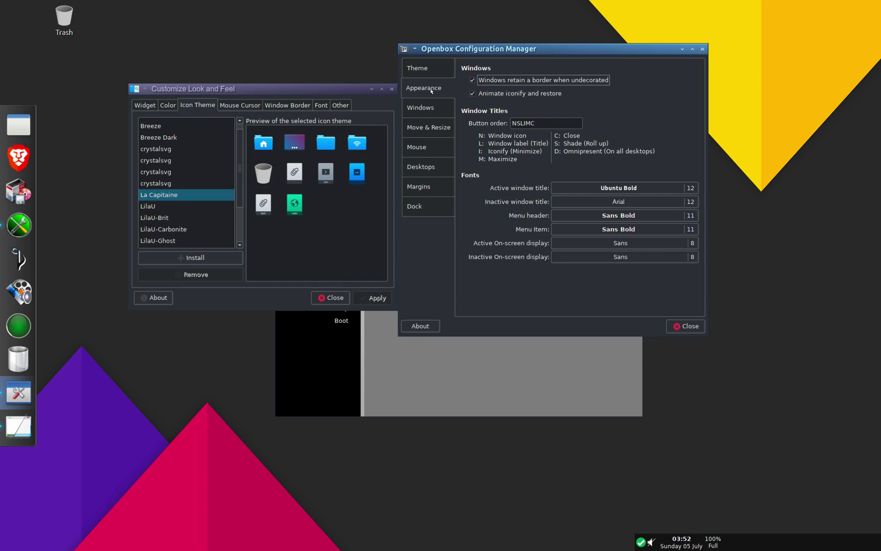
pyautogui.click(420, 105)
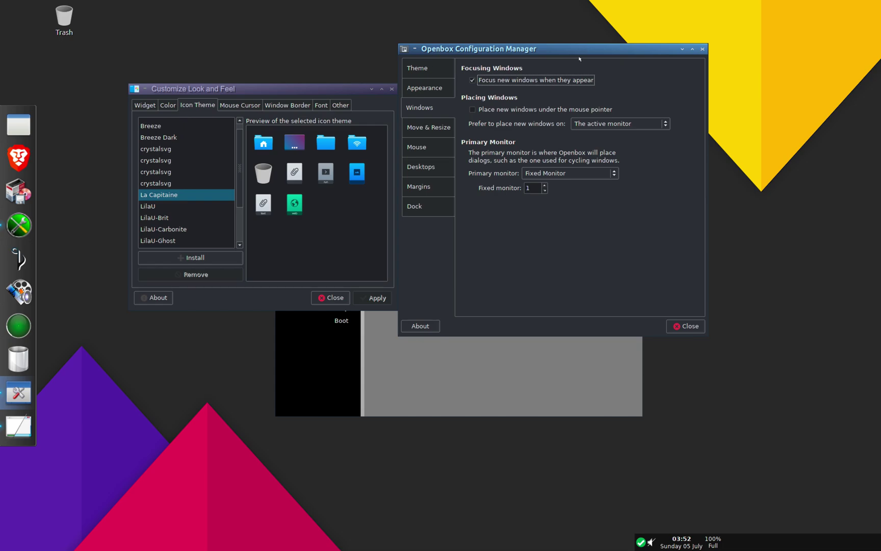
pyautogui.click(412, 75)
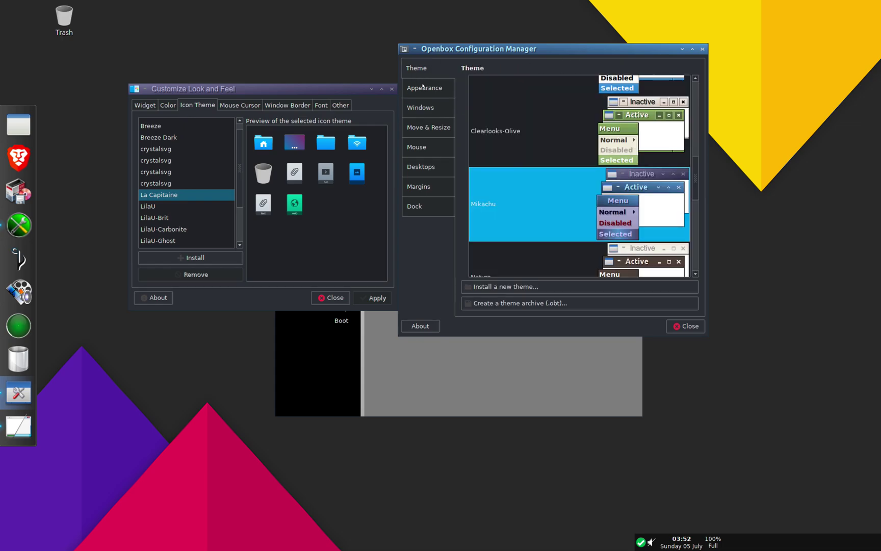
pyautogui.click(422, 87)
pyautogui.click(428, 68)
pyautogui.scroll(10, 495, 105)
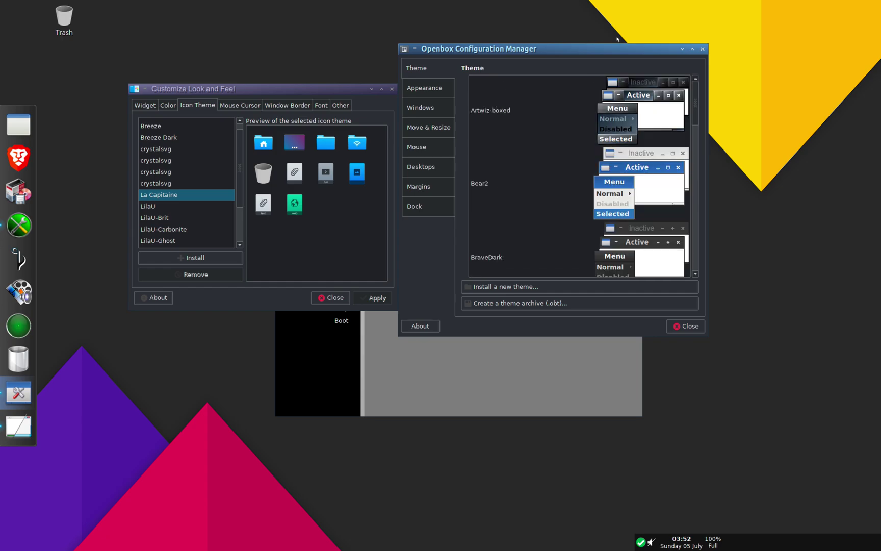
pyautogui.click(701, 50)
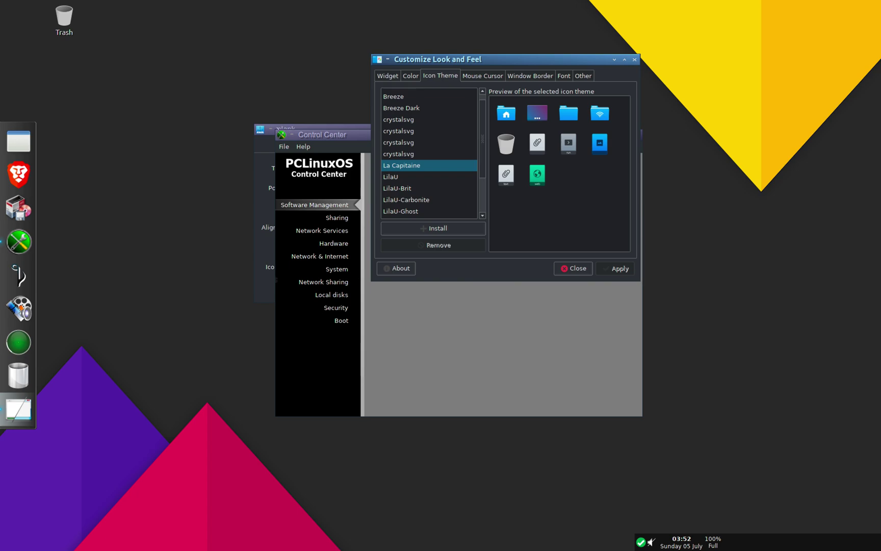
# Step: Preview the Gtk+ dock theme, keep Matte, and close Plank preferences
pyautogui.click(270, 131)
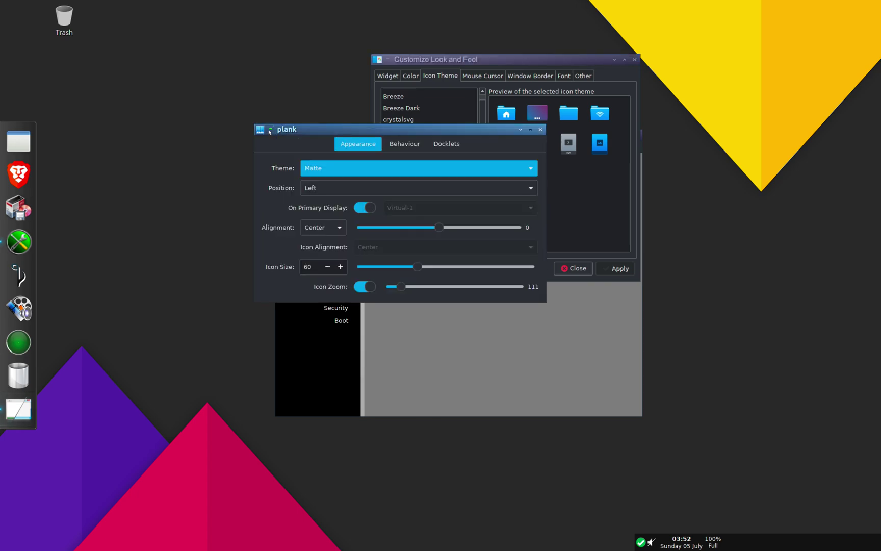
pyautogui.click(432, 168)
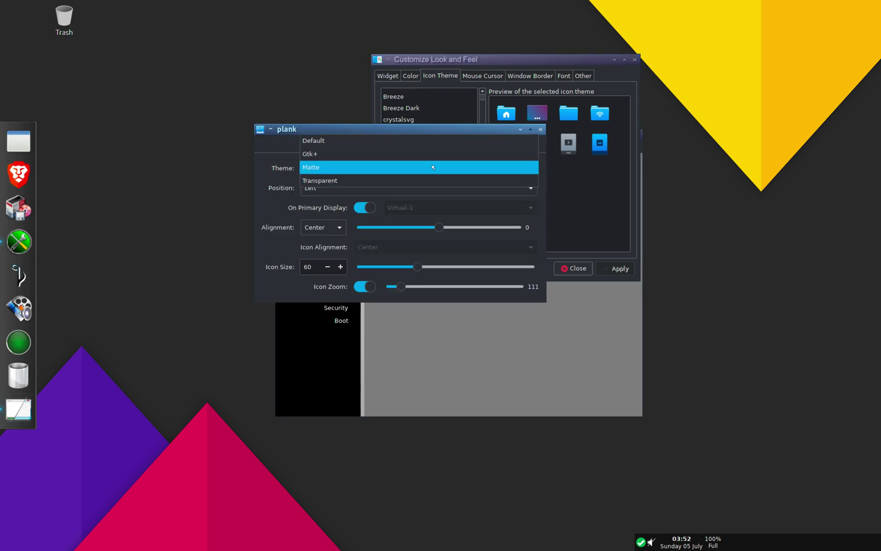
pyautogui.click(428, 153)
pyautogui.click(421, 167)
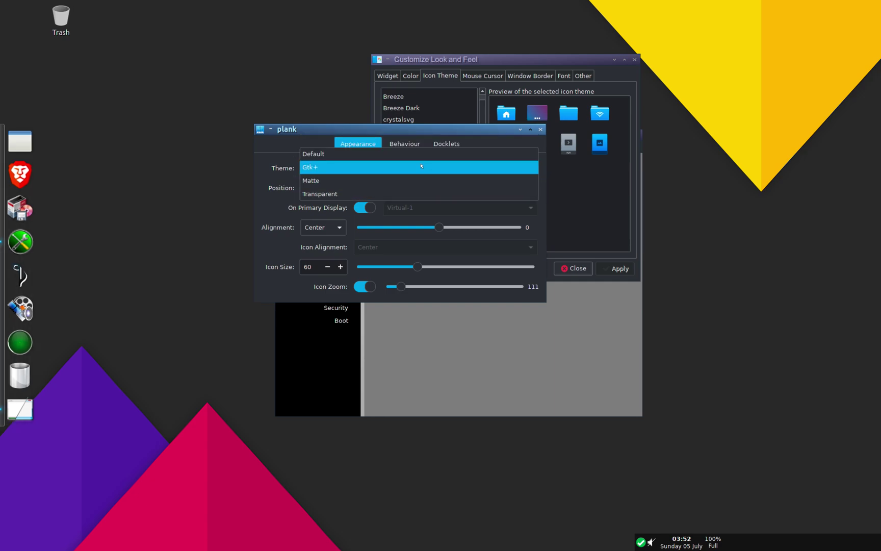
pyautogui.click(415, 181)
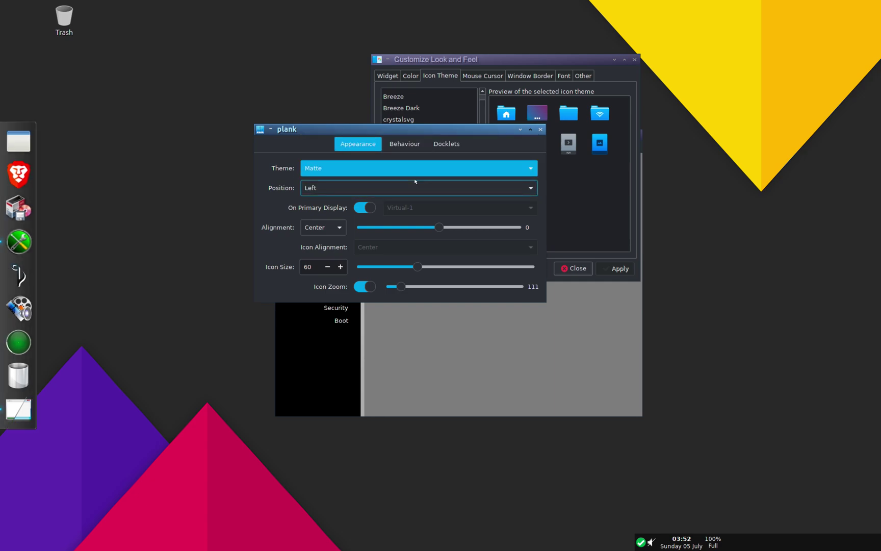
pyautogui.click(409, 175)
pyautogui.click(407, 170)
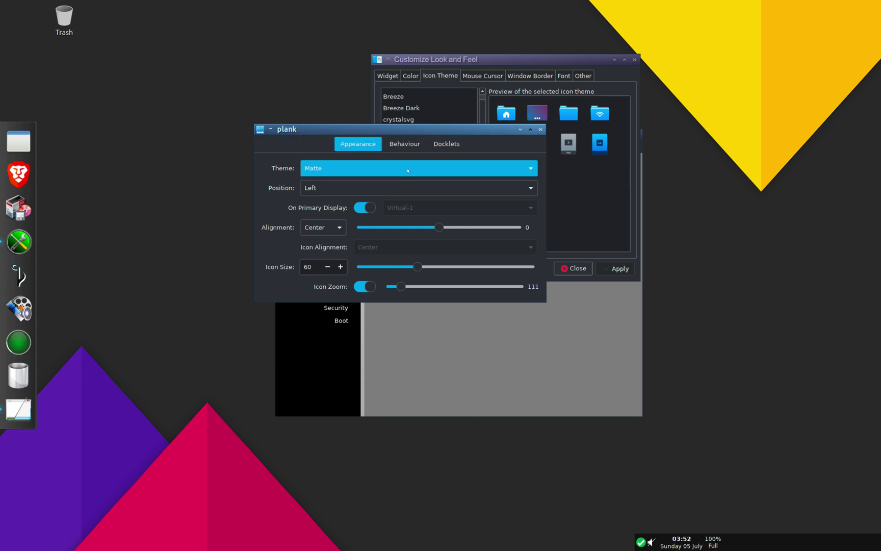
pyautogui.click(540, 129)
pyautogui.click(359, 135)
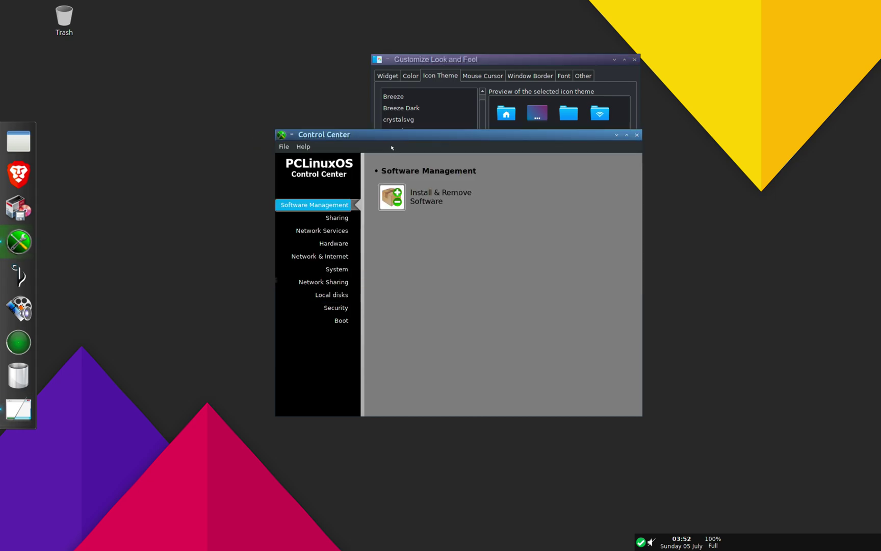
# Step: Maximize and restore the Control Center, then view its Hardware and Network & Internet pages
pyautogui.click(626, 135)
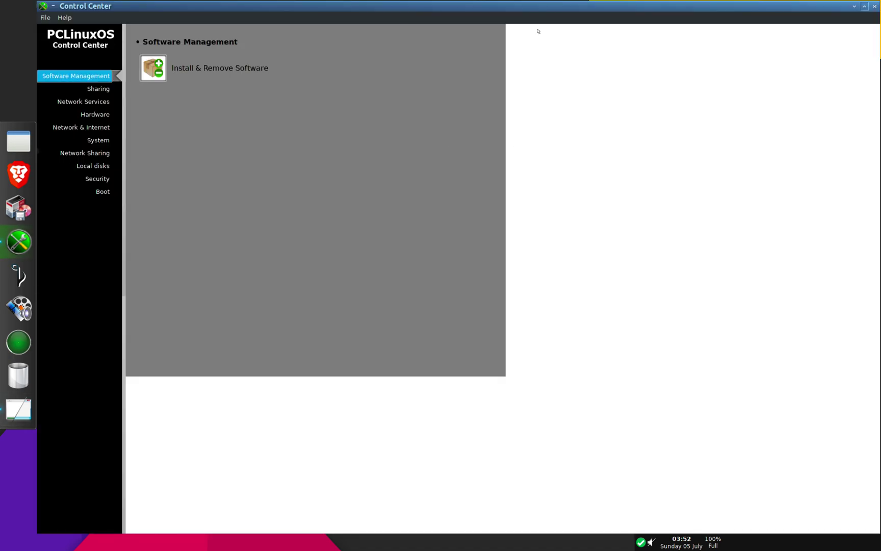
pyautogui.click(863, 7)
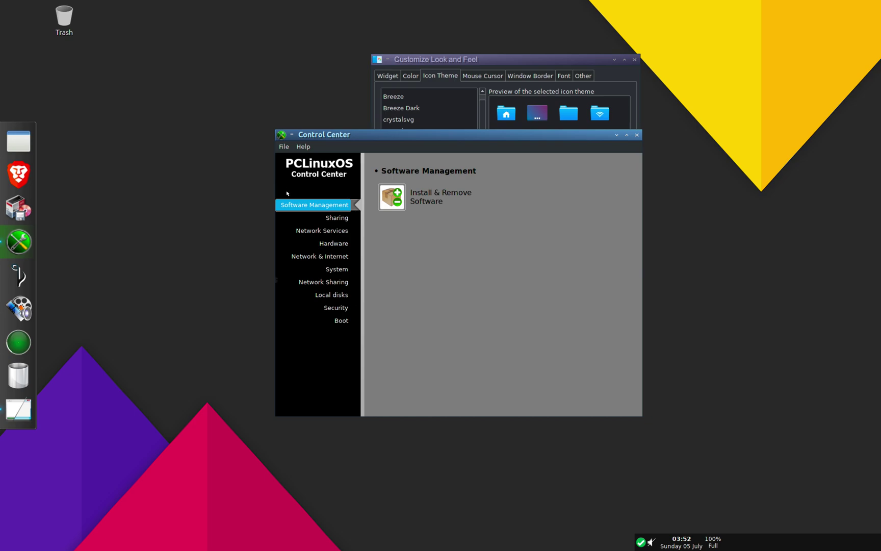
pyautogui.click(338, 244)
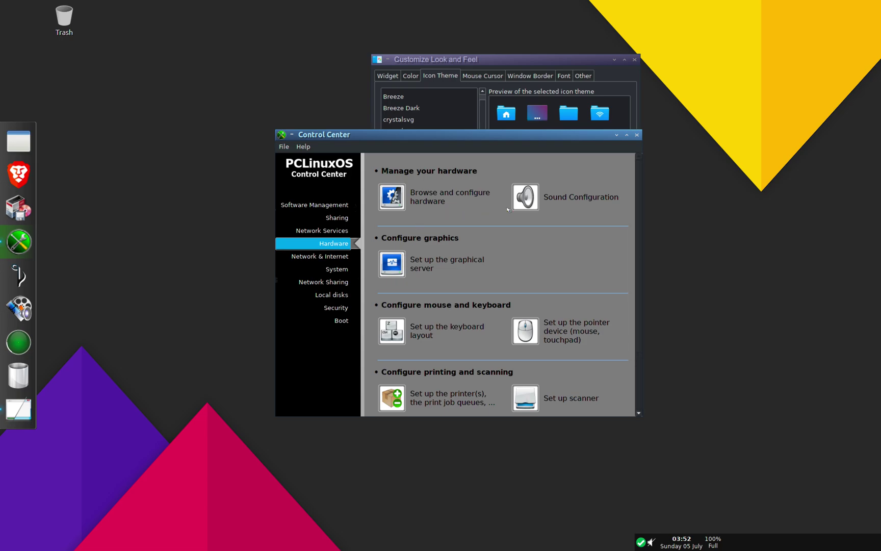
pyautogui.scroll(-3, 483, 301)
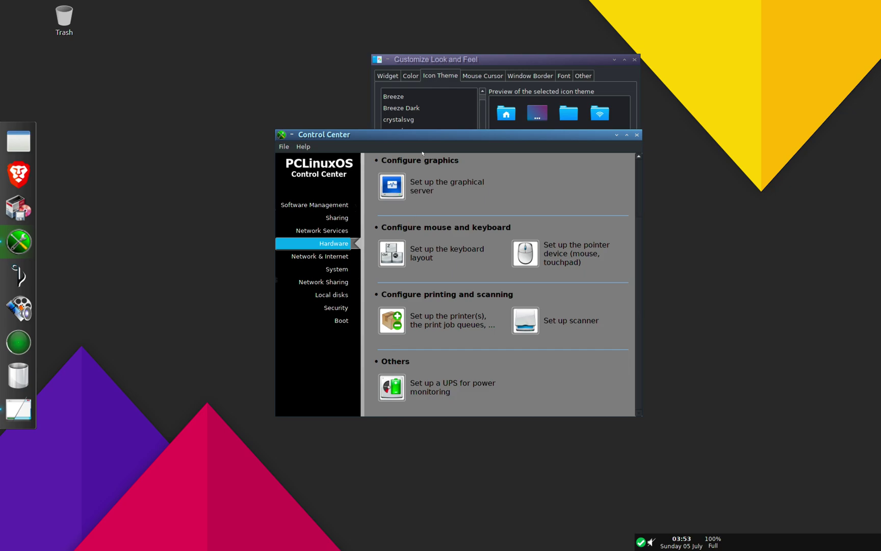
pyautogui.click(336, 258)
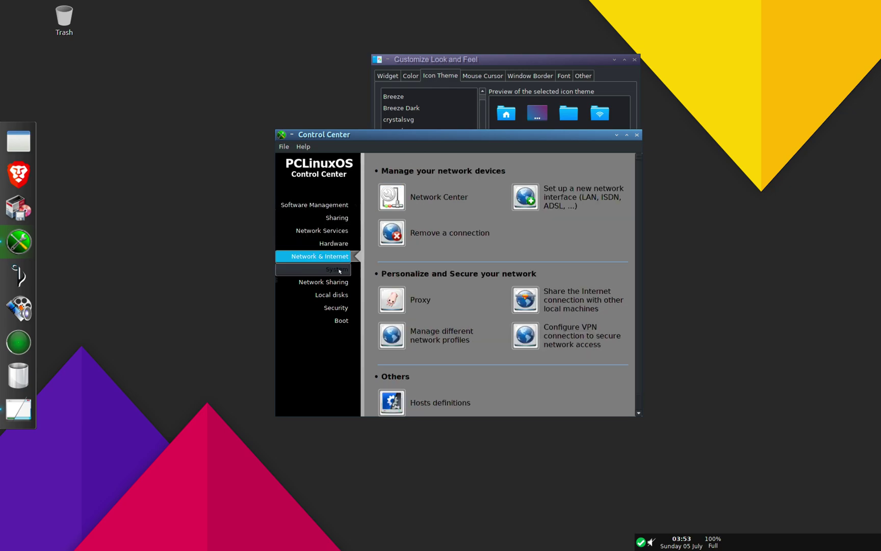
# Step: Browse the System, Sharing, Disks, Security and Boot pages, close Control Center, reselect La Capitaine
pyautogui.click(339, 270)
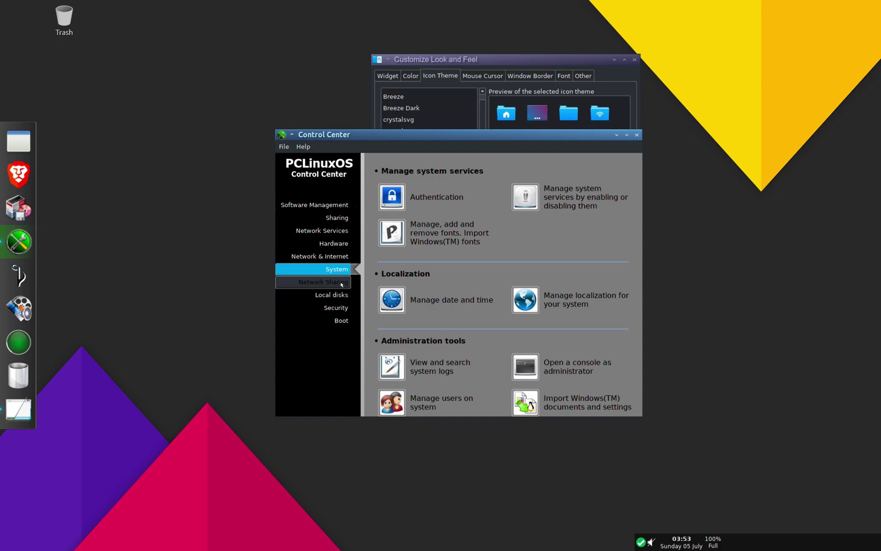
pyautogui.click(341, 283)
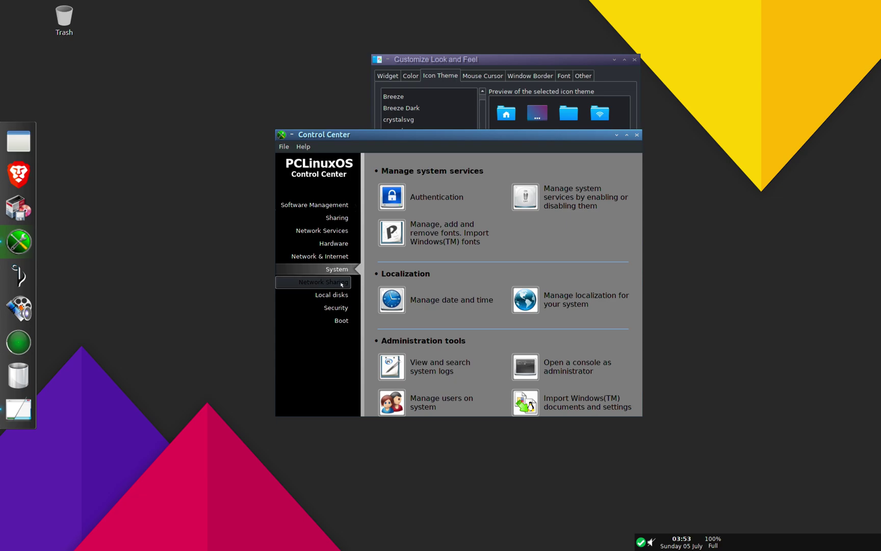
pyautogui.click(341, 295)
pyautogui.click(341, 308)
pyautogui.click(340, 319)
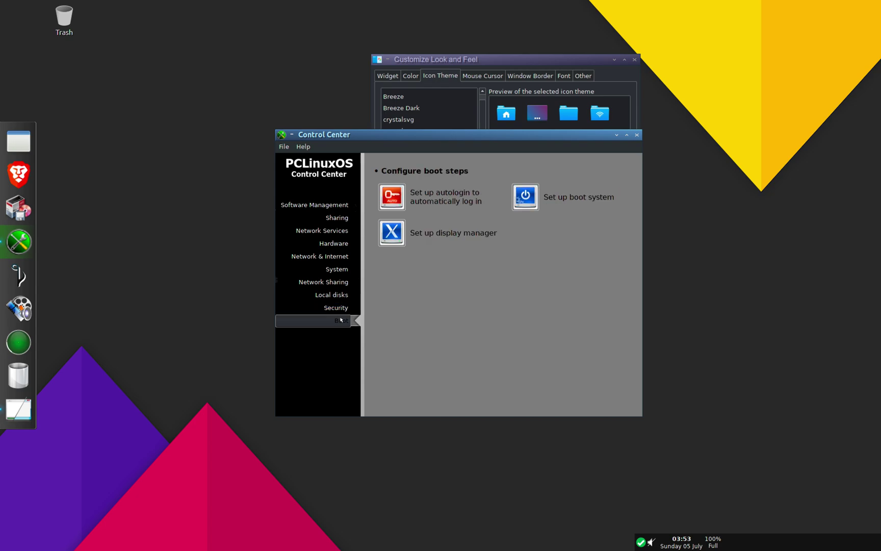
pyautogui.click(637, 135)
pyautogui.click(434, 168)
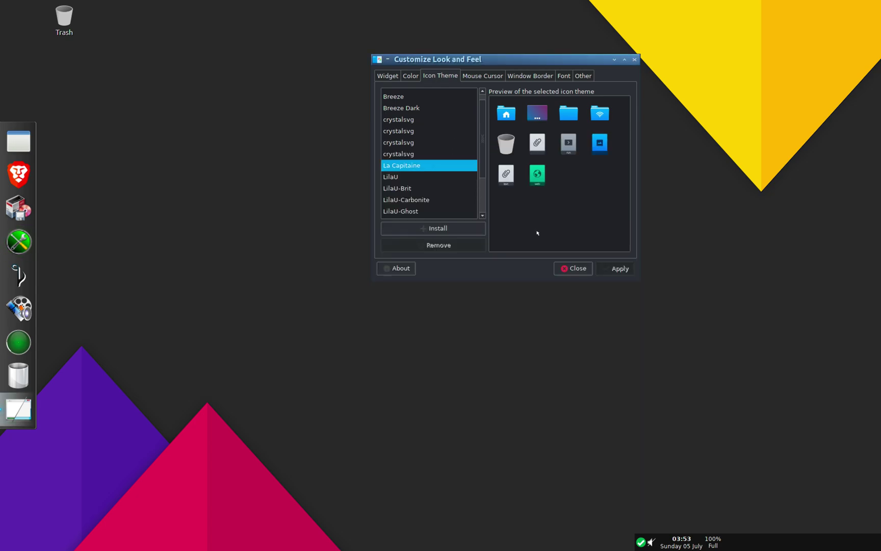
pyautogui.rightClick(162, 200)
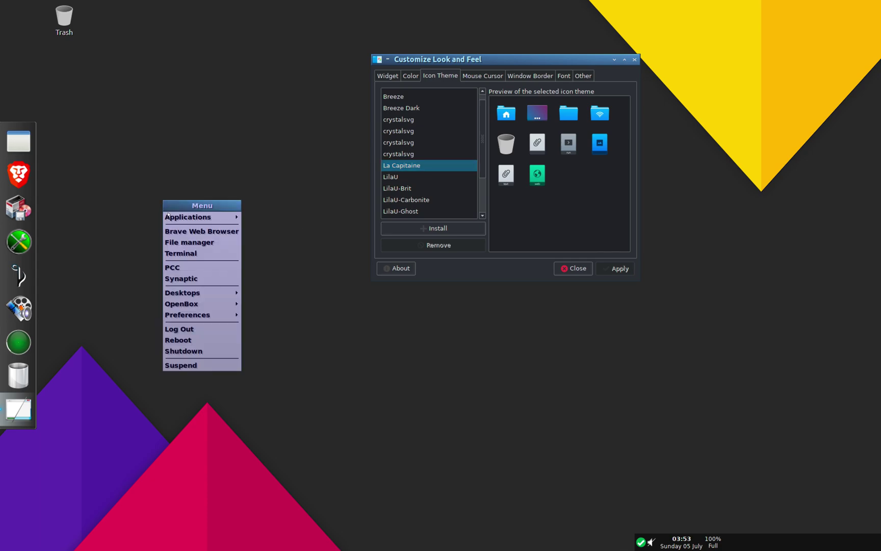
pyautogui.moveTo(172, 218)
pyautogui.moveTo(284, 240)
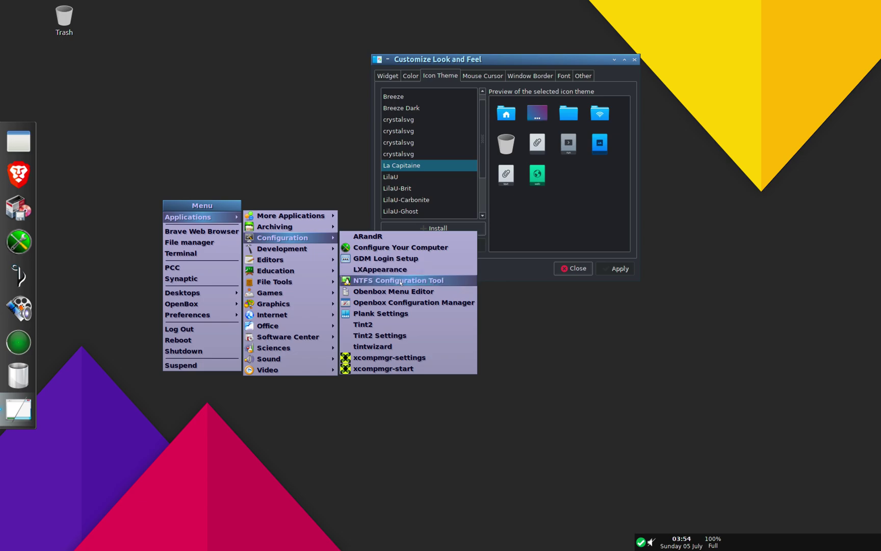
pyautogui.click(400, 280)
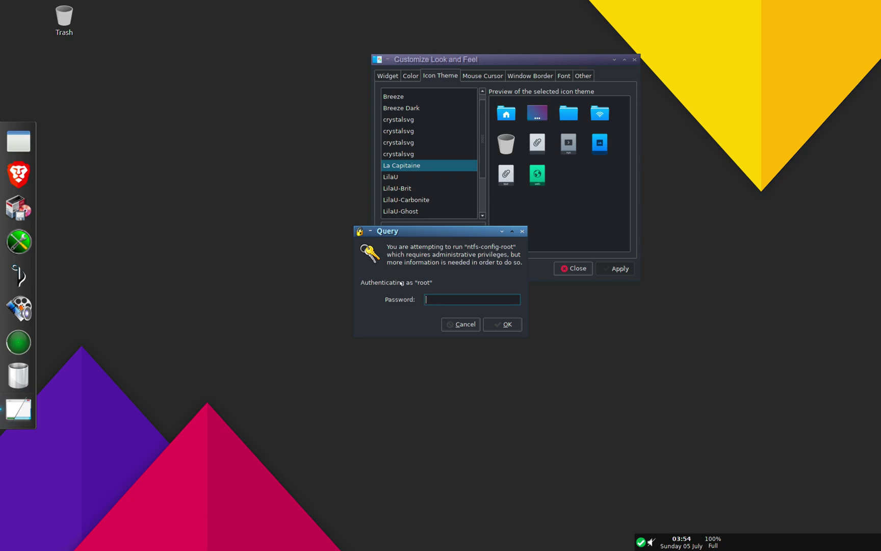
pyautogui.write('root')
pyautogui.press('Return')
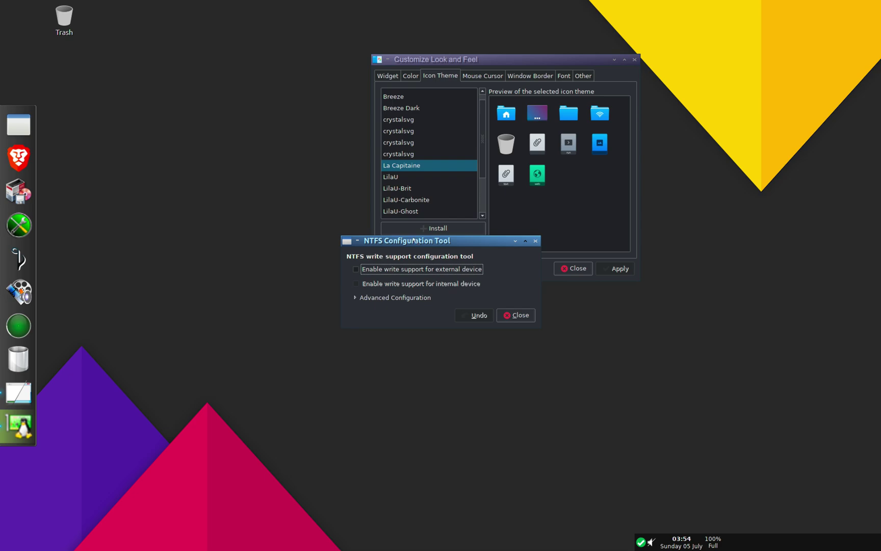
pyautogui.moveTo(414, 239); pyautogui.dragTo(350, 194)
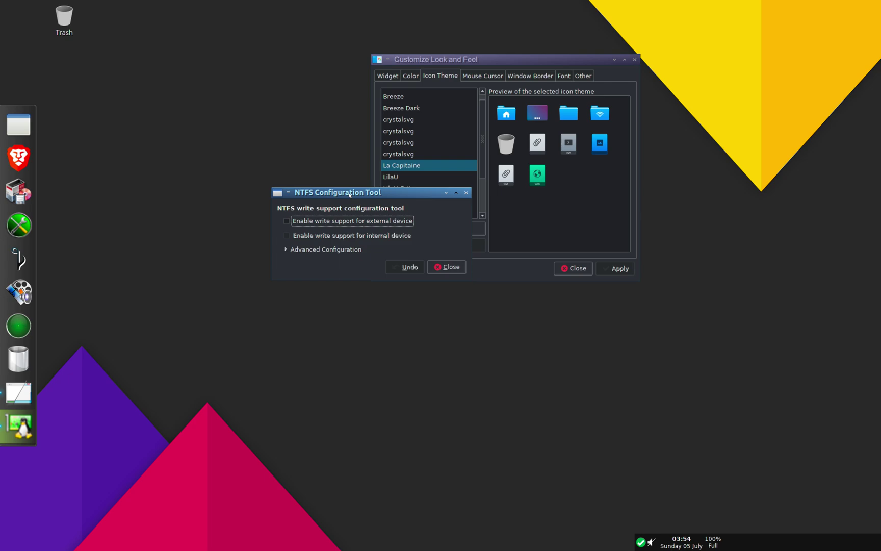
pyautogui.click(444, 266)
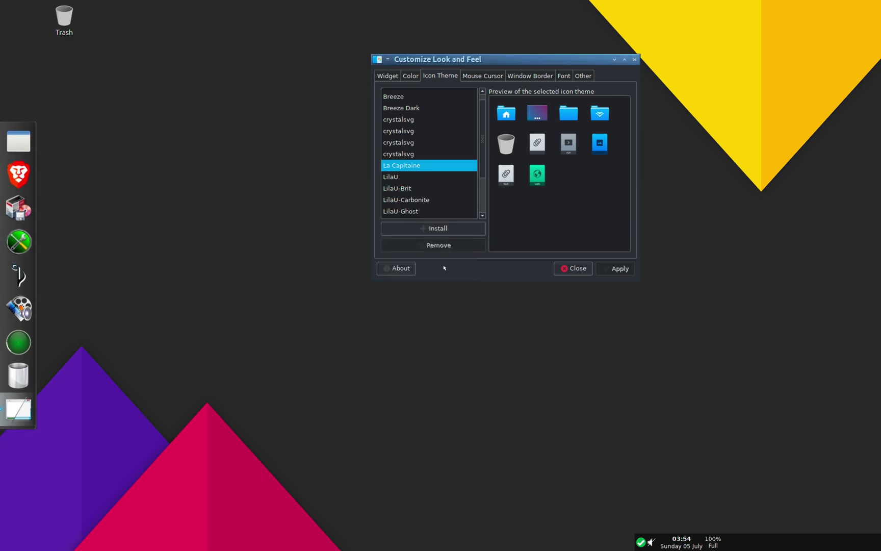
pyautogui.rightClick(122, 214)
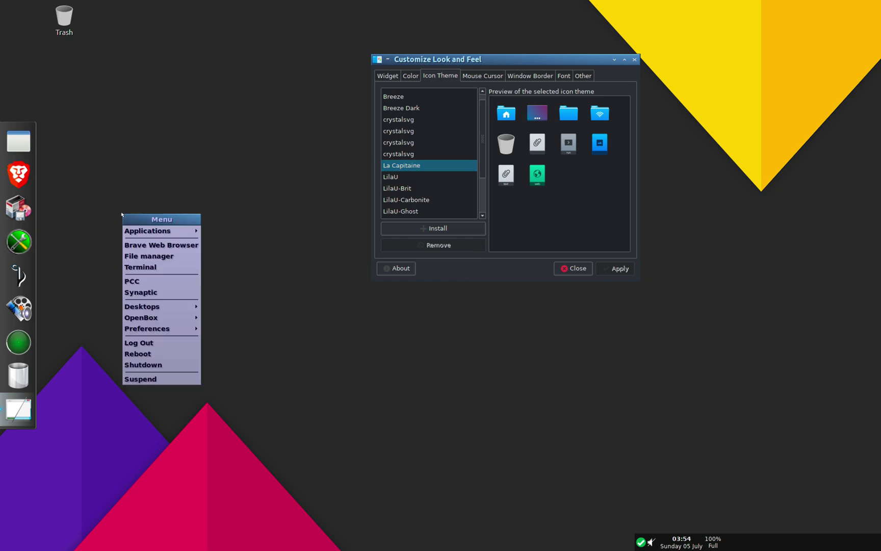
pyautogui.moveTo(153, 231)
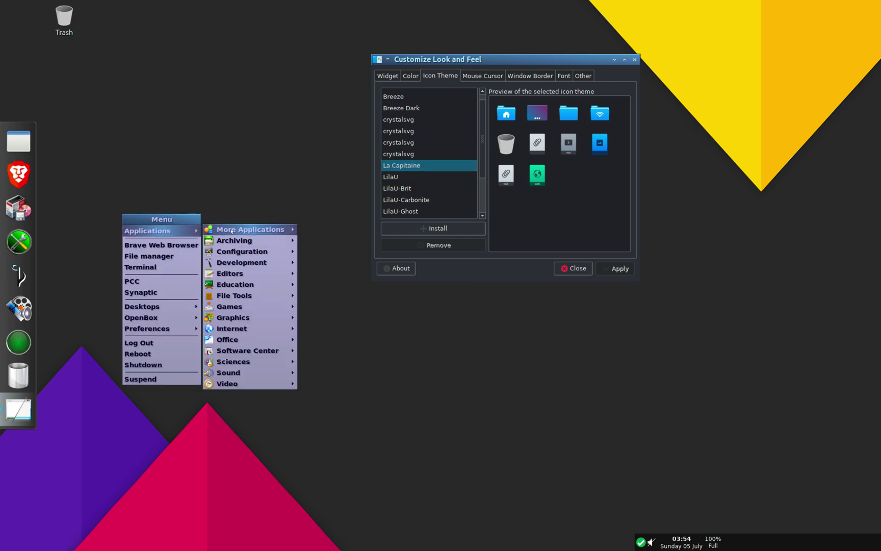
pyautogui.moveTo(242, 253)
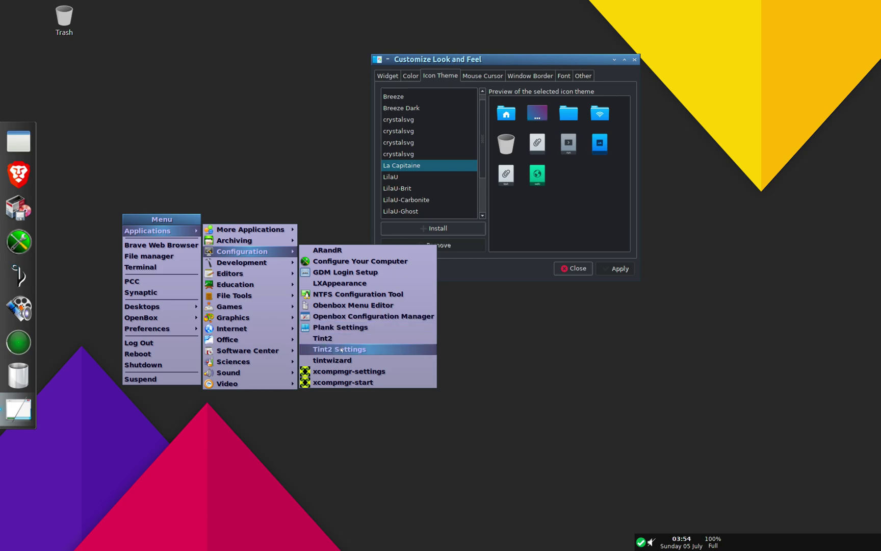
pyautogui.click(387, 382)
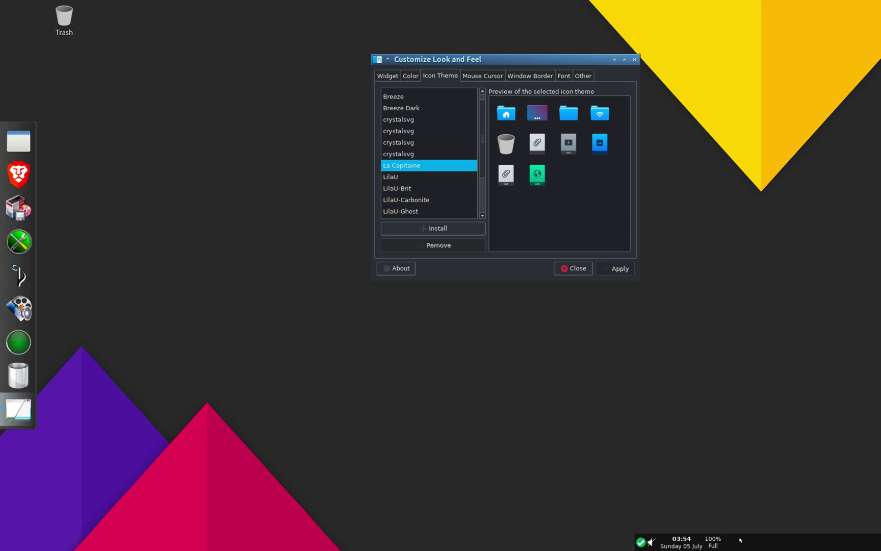
pyautogui.rightClick(650, 542)
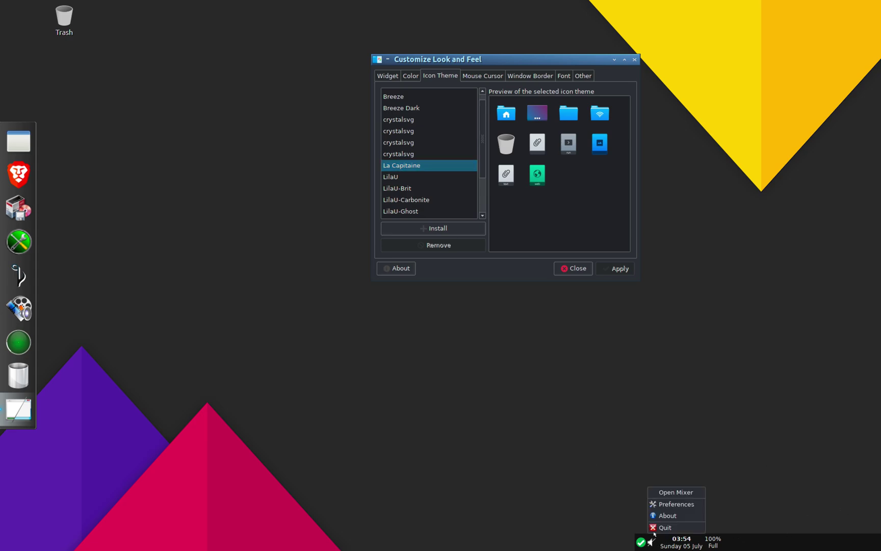
pyautogui.click(674, 504)
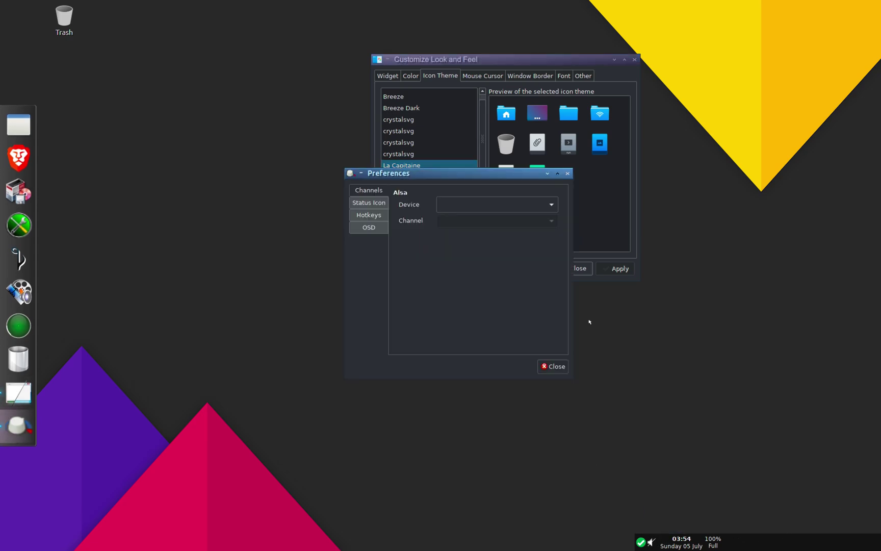
pyautogui.click(367, 203)
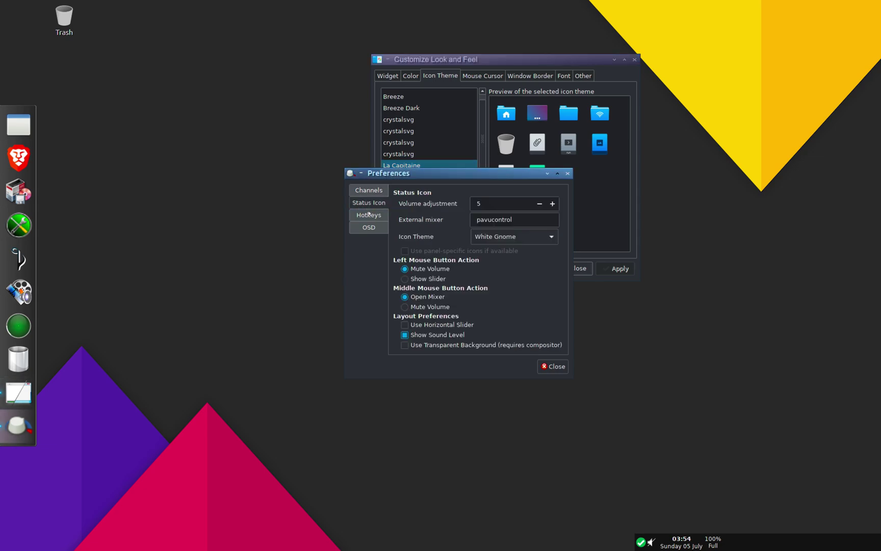
pyautogui.click(567, 173)
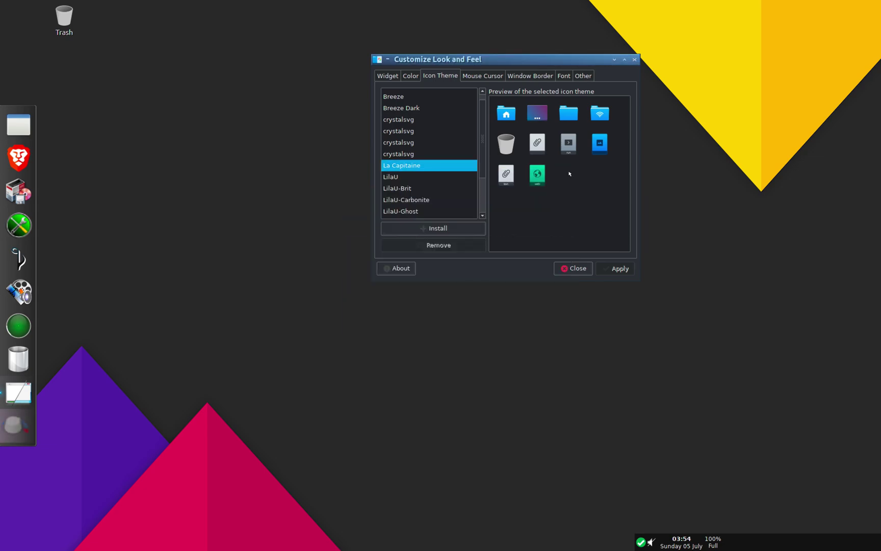
pyautogui.click(18, 138)
# Step: Close Customize Look and Feel and log out of Openbox via the desktop menu
pyautogui.click(516, 64)
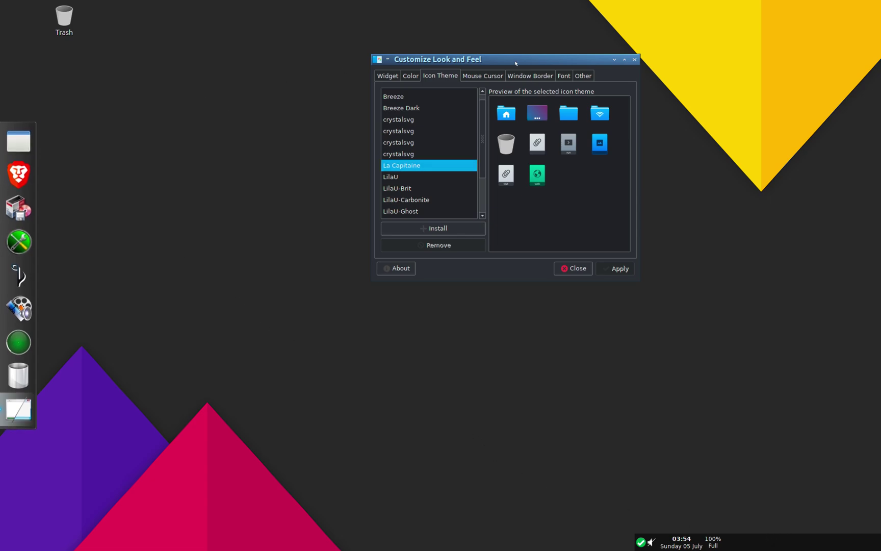
pyautogui.click(634, 60)
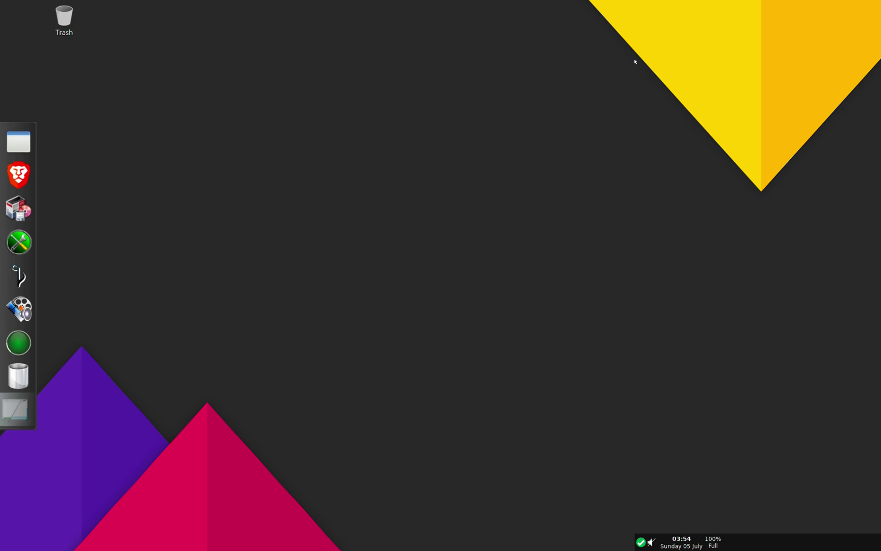
pyautogui.rightClick(178, 98)
pyautogui.click(205, 226)
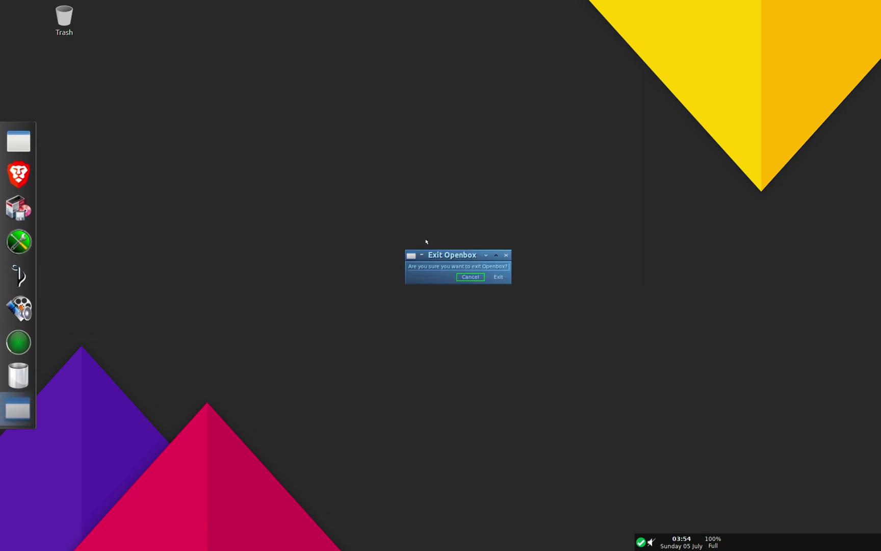
pyautogui.click(498, 278)
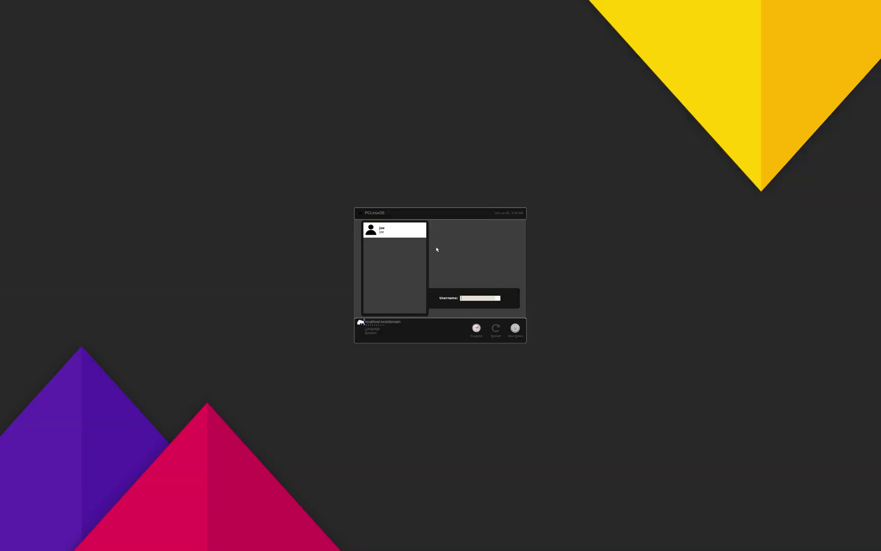
# Step: Log back in by choosing the user account and entering the account password
pyautogui.click(407, 235)
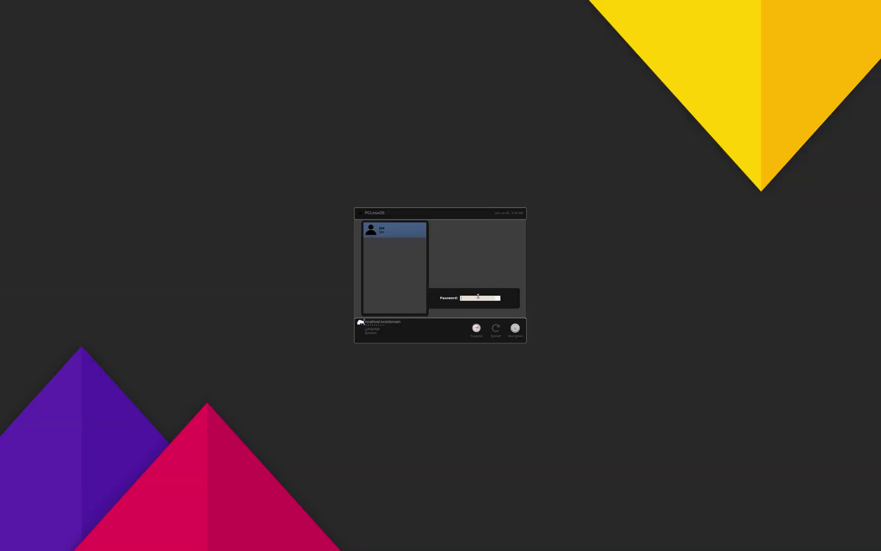
pyautogui.write('password')
pyautogui.press('Return')
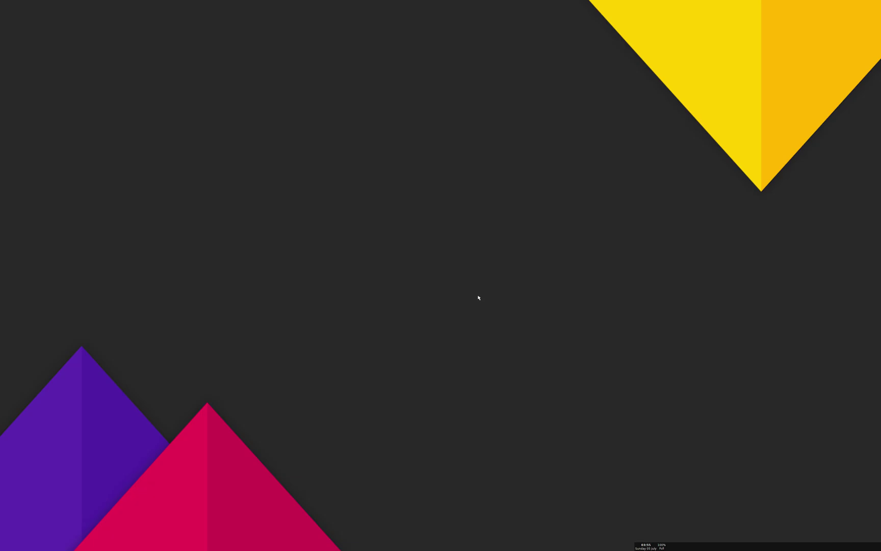
# Step: Launch Brave from the dock to its welcome page
pyautogui.rightClick(306, 256)
pyautogui.click(136, 260)
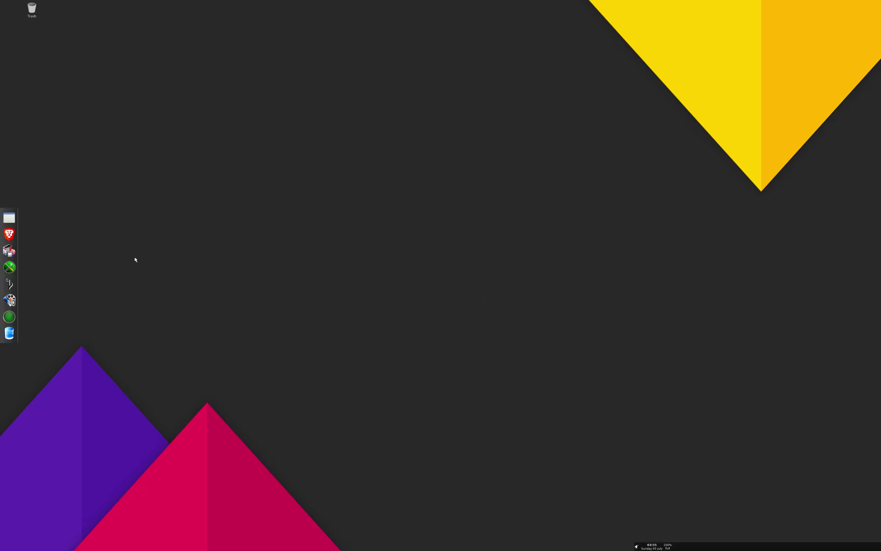
pyautogui.click(9, 234)
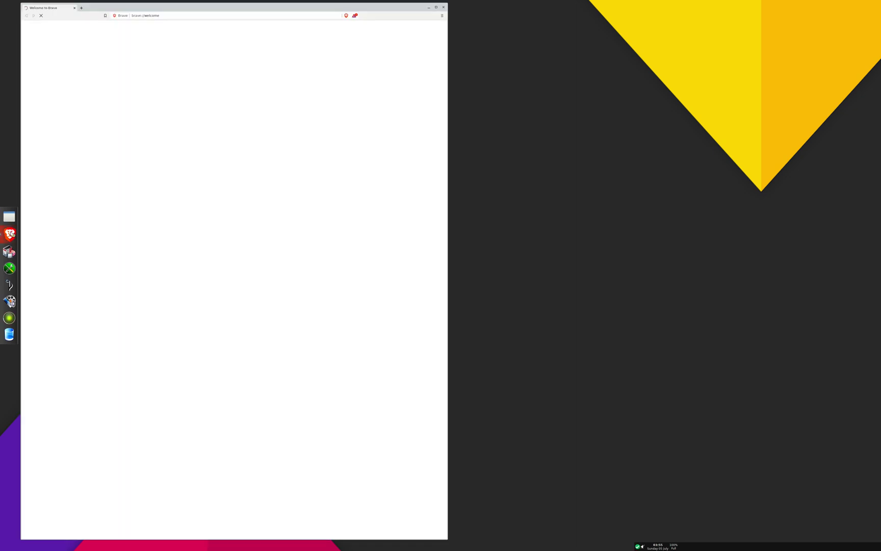
# Step: In ARandR, set the Virtual-1 output resolution to 1920x1200
pyautogui.rightClick(567, 89)
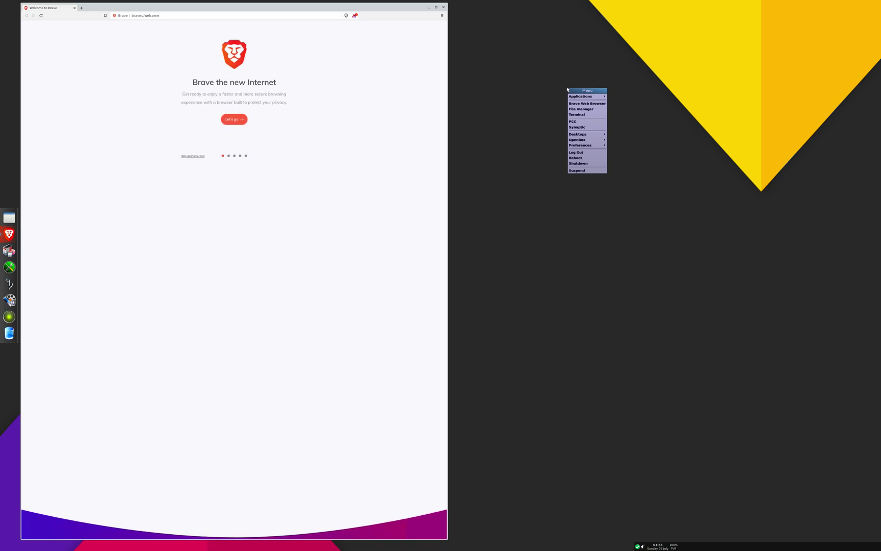
pyautogui.moveTo(587, 97)
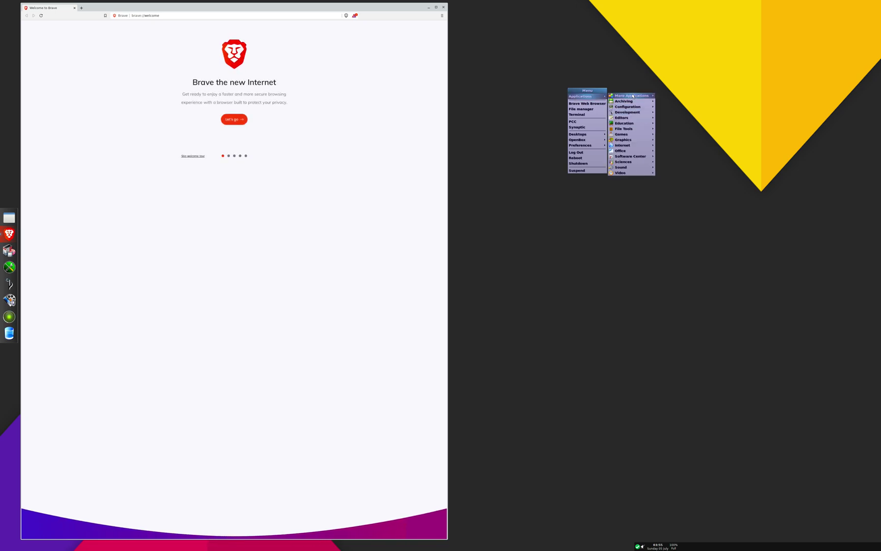
pyautogui.moveTo(635, 108)
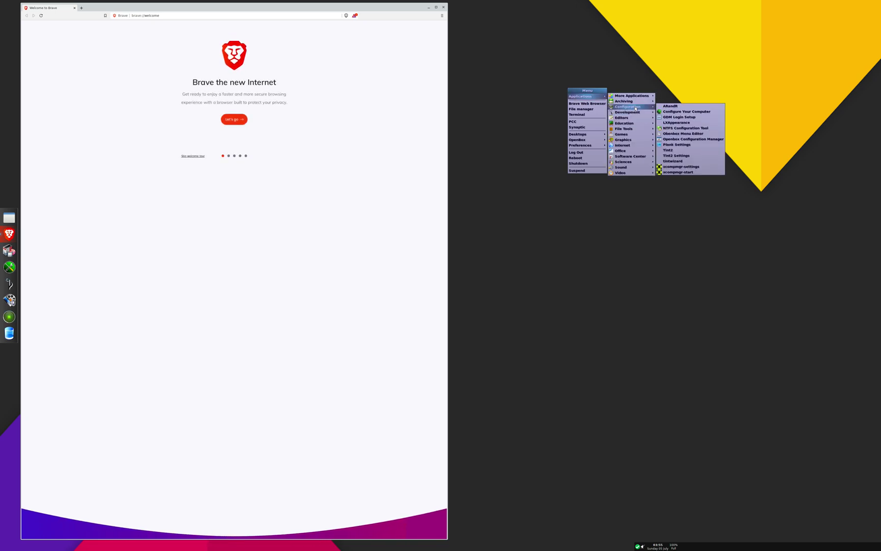
pyautogui.click(681, 105)
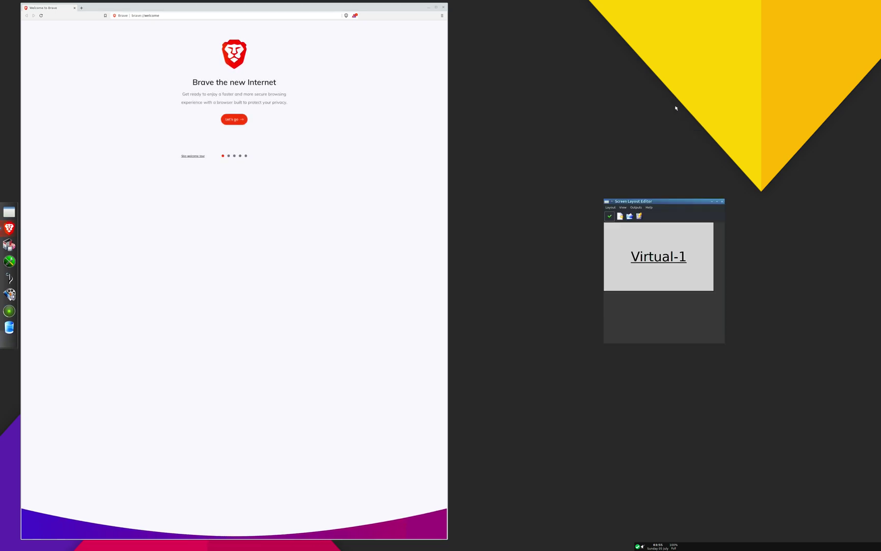
pyautogui.click(636, 207)
pyautogui.moveTo(640, 214)
pyautogui.moveTo(673, 230)
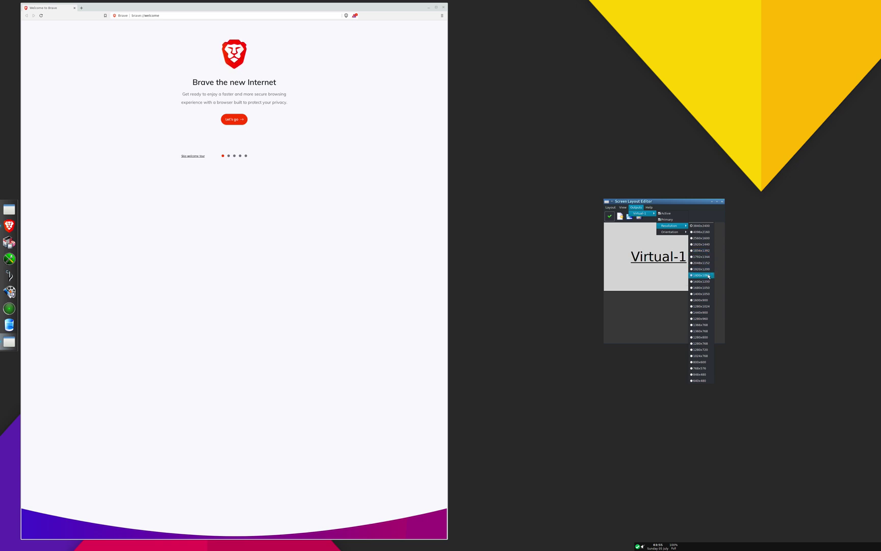
pyautogui.click(708, 271)
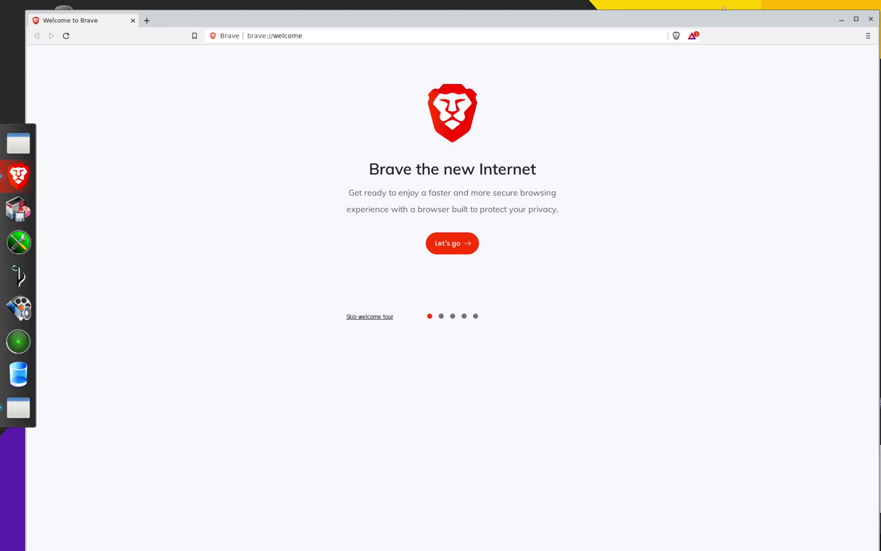
# Step: Maximize Brave and open its Settings page
pyautogui.click(856, 19)
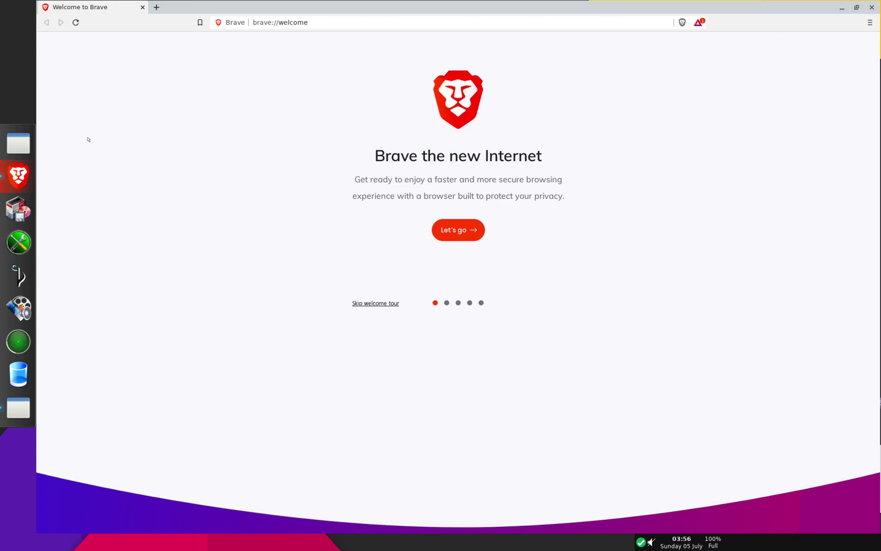
pyautogui.click(869, 22)
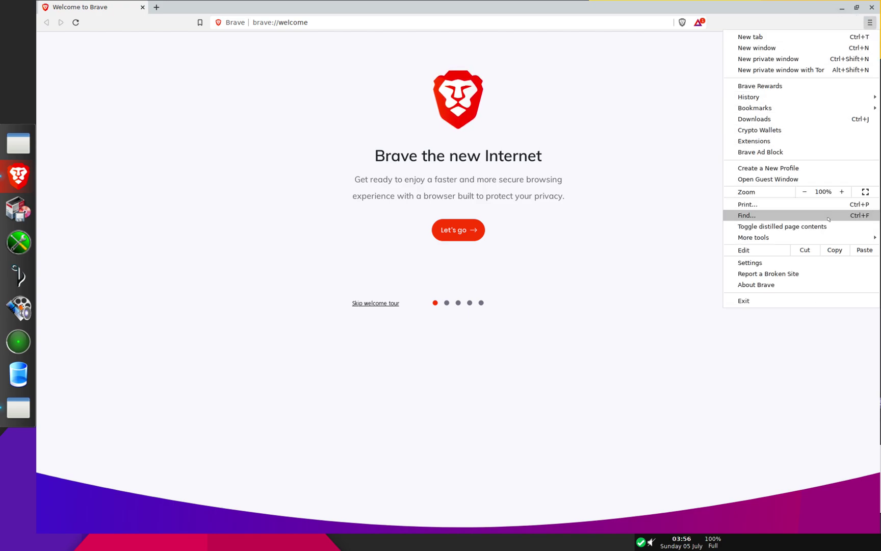
pyautogui.click(820, 262)
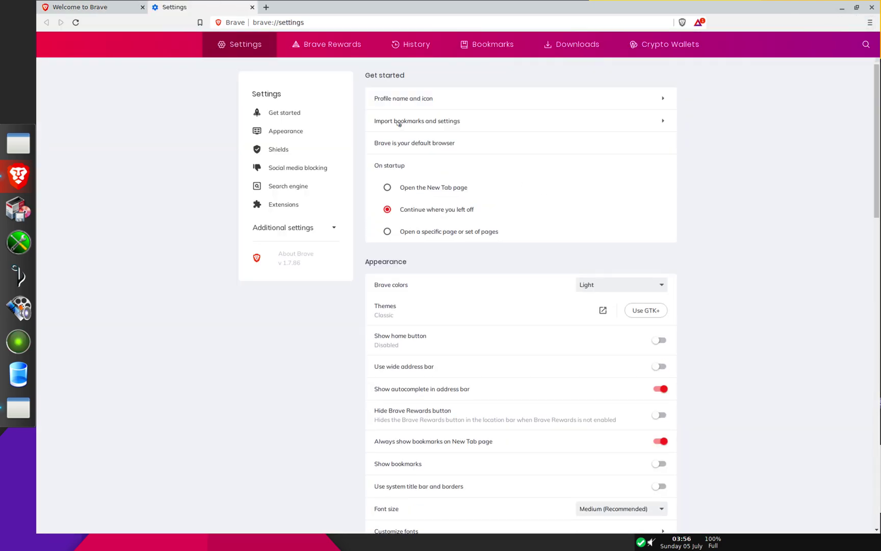
# Step: Set Brave to the GTK+ theme with Dark colors, then close the browser
pyautogui.click(636, 310)
pyautogui.click(640, 285)
pyautogui.click(636, 296)
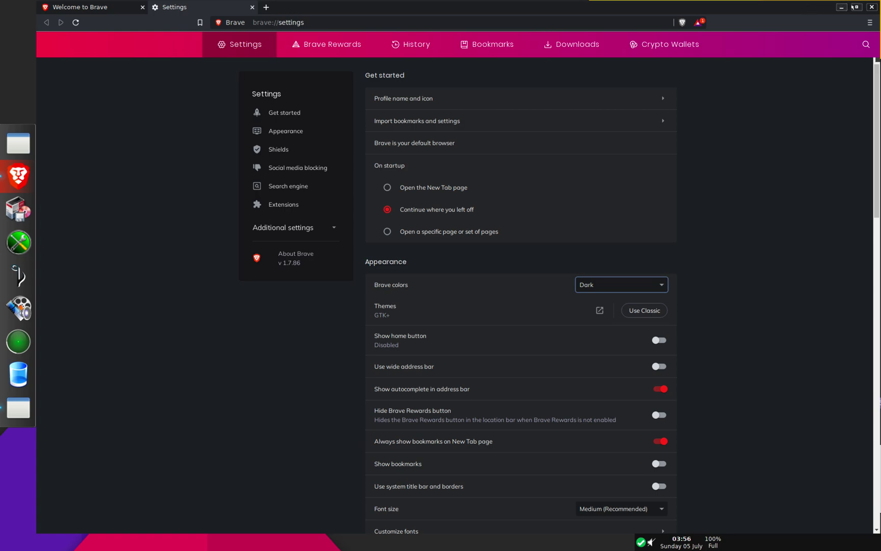
pyautogui.click(645, 312)
pyautogui.click(645, 311)
pyautogui.click(871, 7)
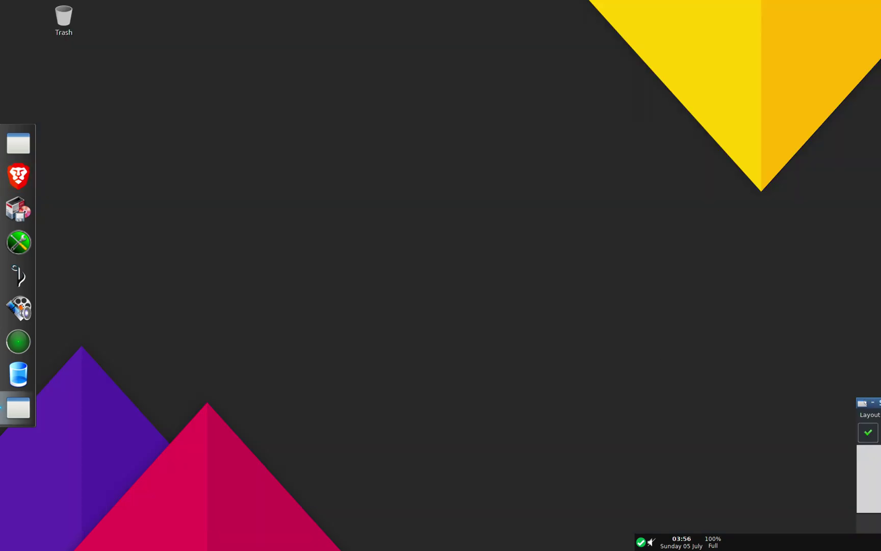
# Step: Drag the leftover Screen Layout Editor window into view and close it
pyautogui.click(862, 402)
pyautogui.click(819, 377)
pyautogui.moveTo(866, 402); pyautogui.dragTo(540, 274)
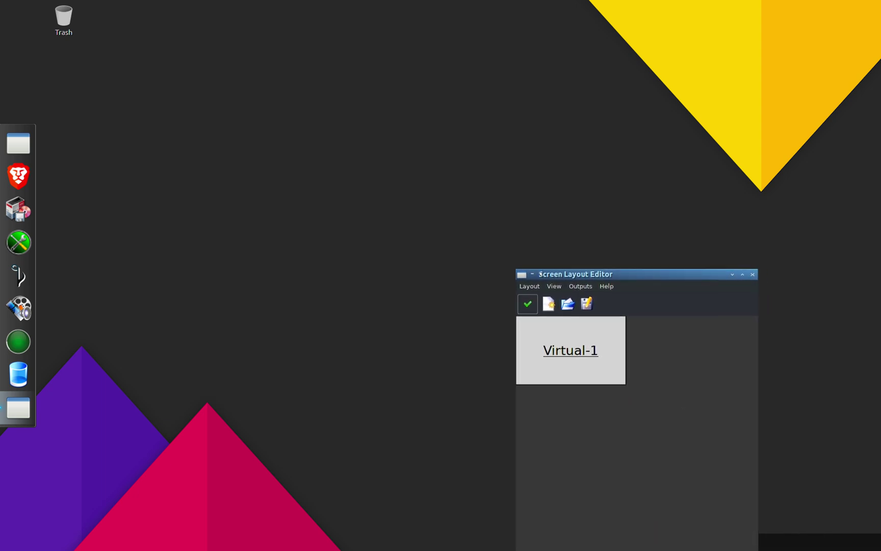
pyautogui.click(753, 275)
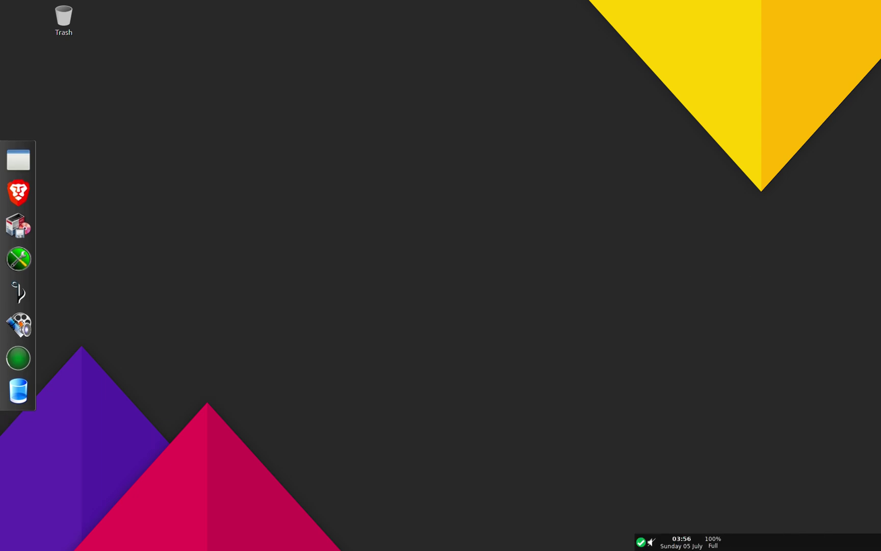
# Step: Open Desktop Preferences from the desktop menu's Applications > File Tools submenu
pyautogui.rightClick(95, 206)
pyautogui.moveTo(122, 221)
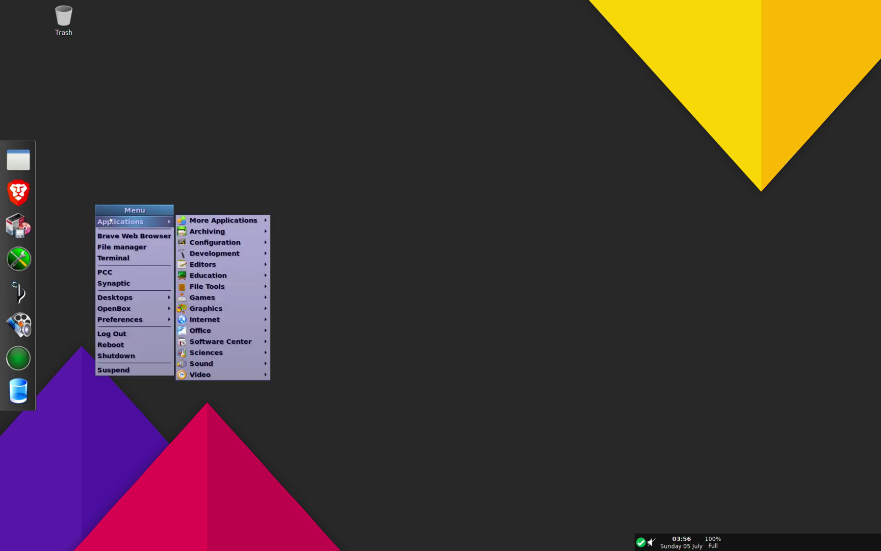
pyautogui.moveTo(196, 224)
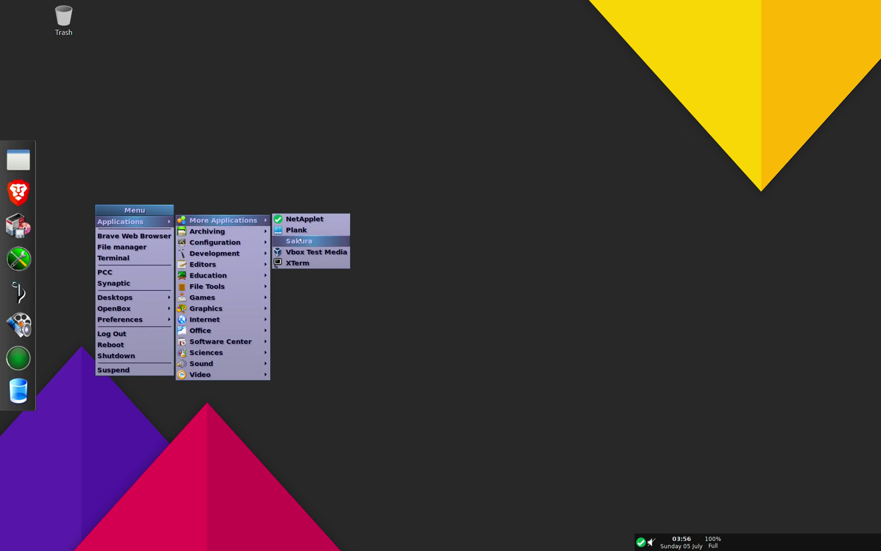
pyautogui.moveTo(251, 231)
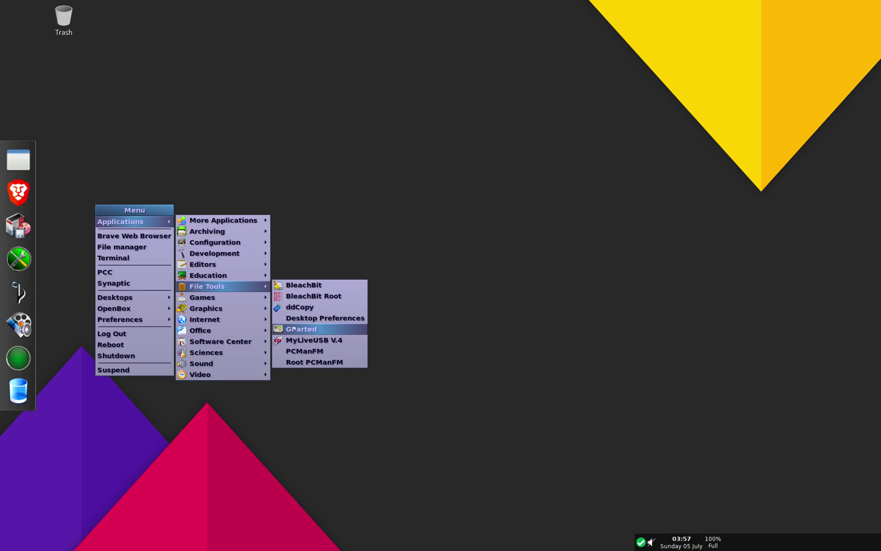
pyautogui.click(294, 317)
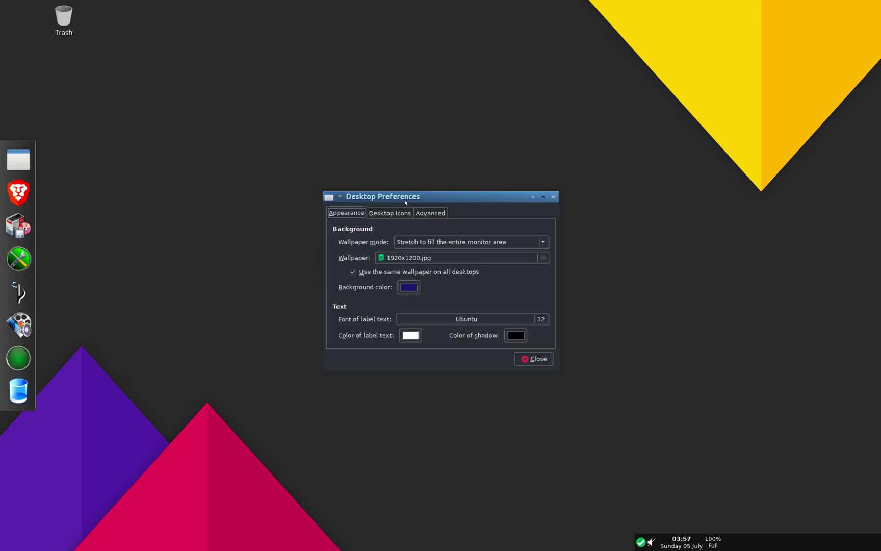
# Step: Confirm the Trash is empty, review the Desktop Icons and Advanced tabs, and close Desktop Preferences
pyautogui.doubleClick(63, 18)
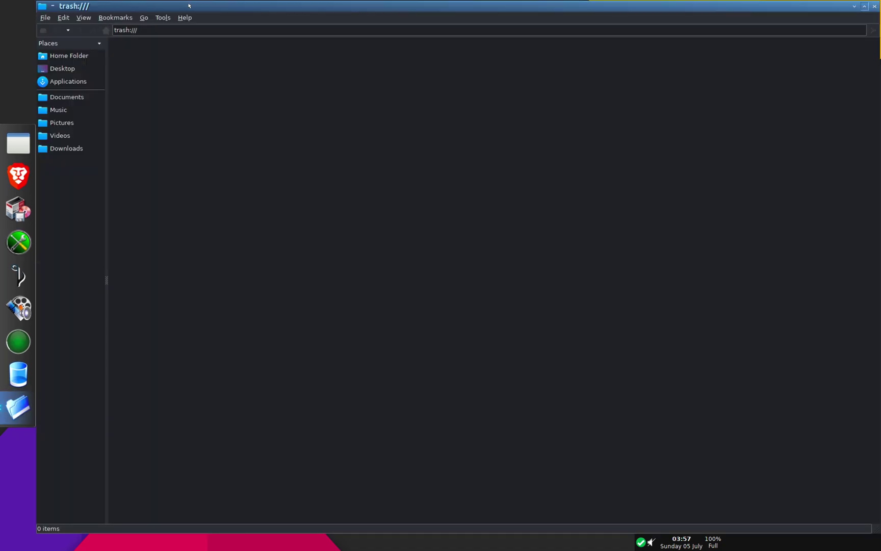
pyautogui.click(874, 6)
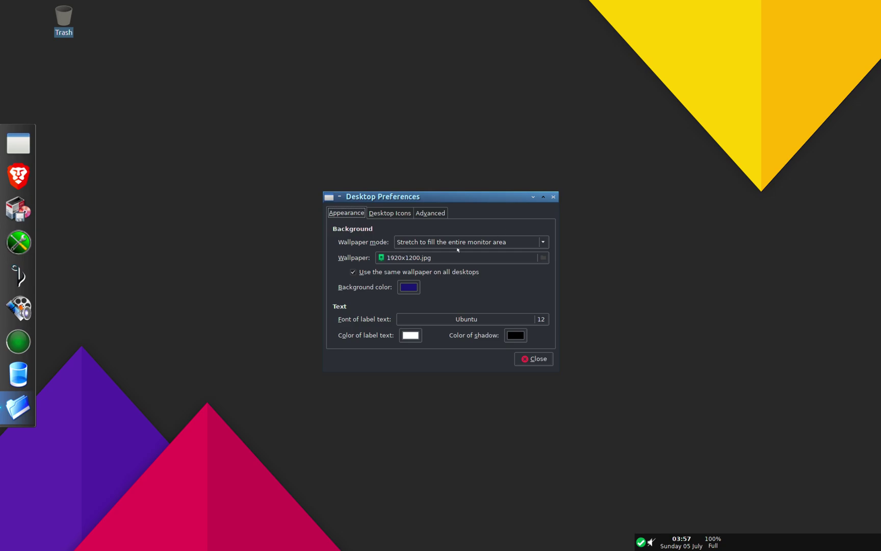
pyautogui.click(398, 212)
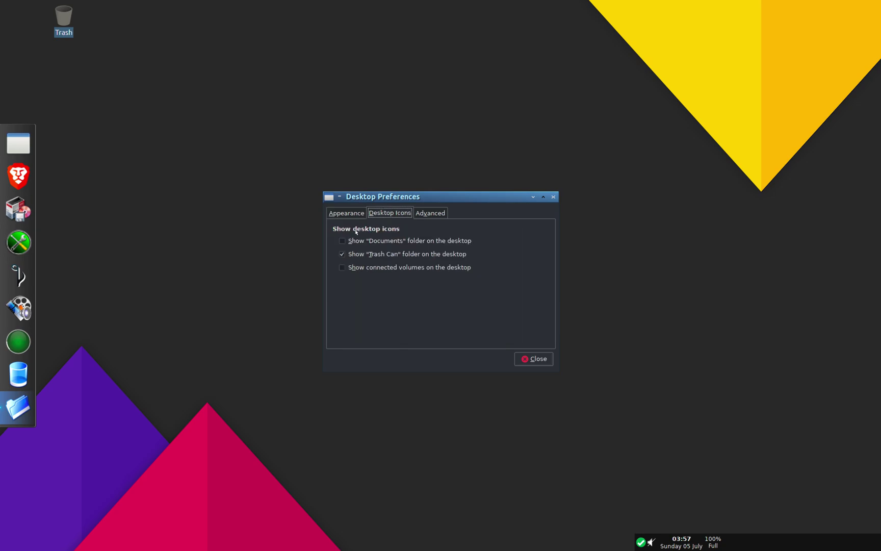
pyautogui.click(428, 213)
pyautogui.click(533, 358)
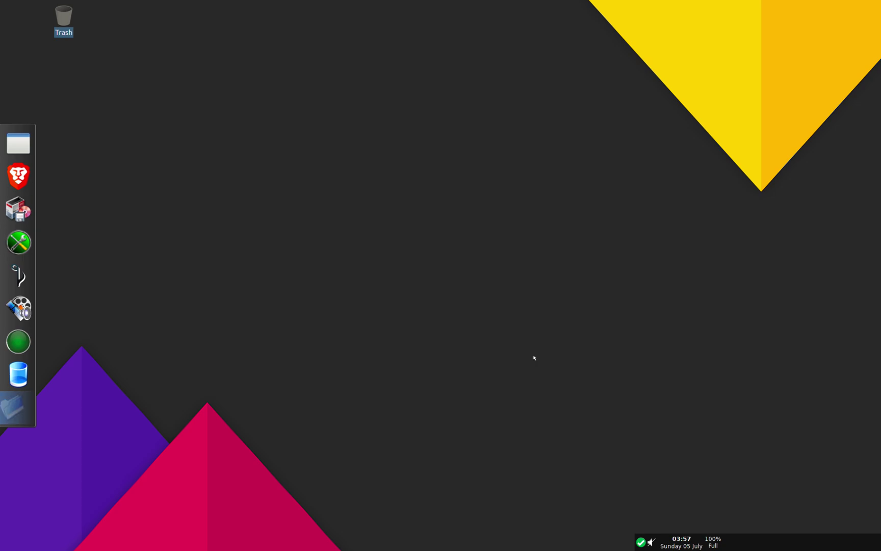
pyautogui.rightClick(270, 251)
# Step: Browse the Applications categories and start SimpleScreenRecorder from the Video submenu
pyautogui.moveTo(306, 266)
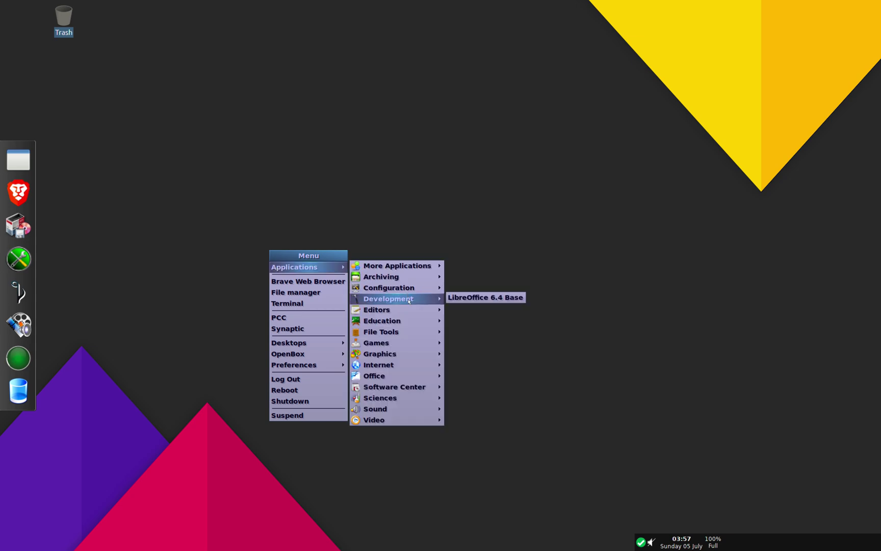
pyautogui.moveTo(411, 309)
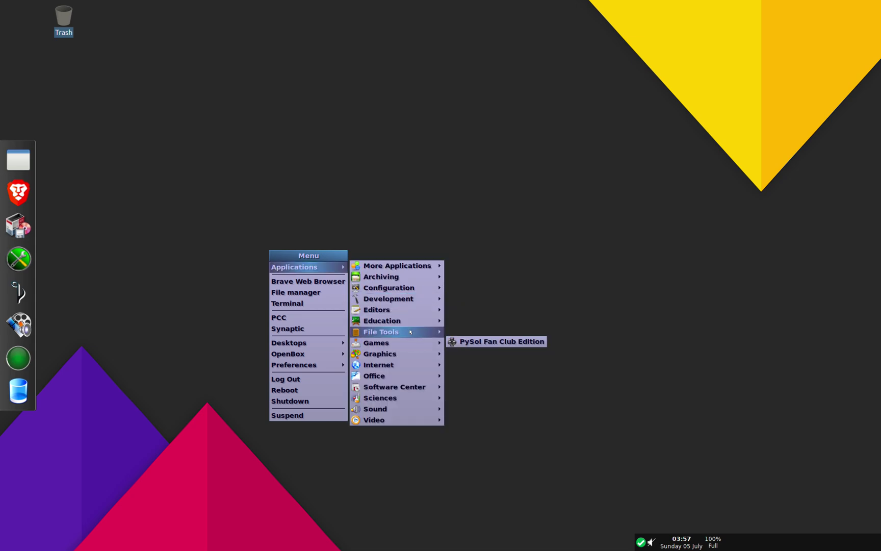
pyautogui.moveTo(411, 331)
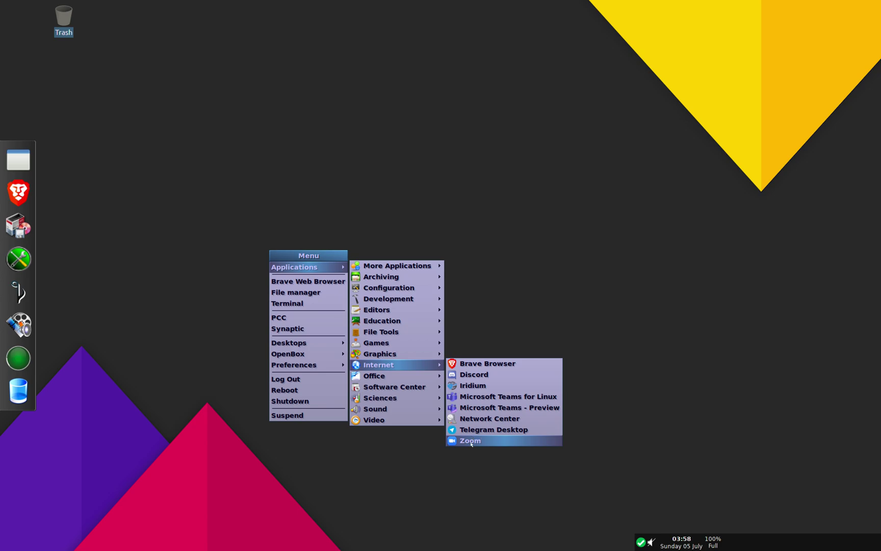
pyautogui.moveTo(416, 378)
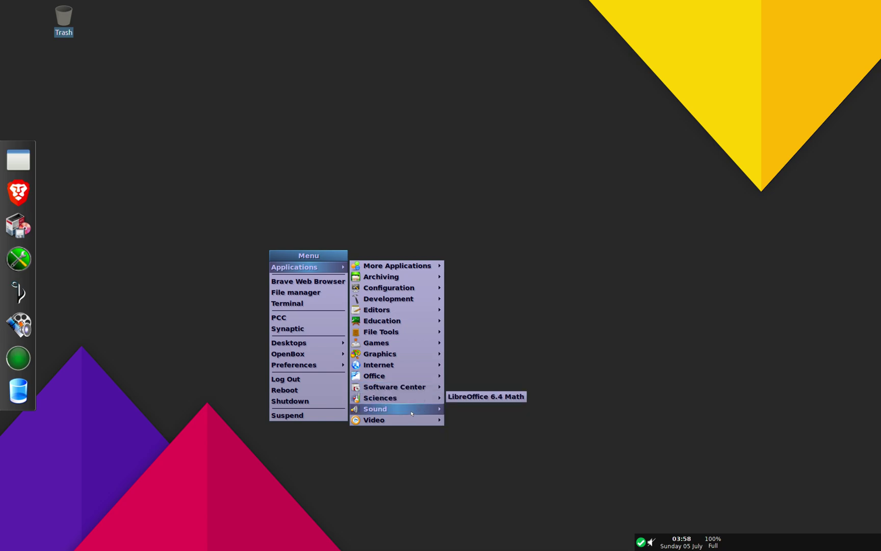
pyautogui.moveTo(412, 410)
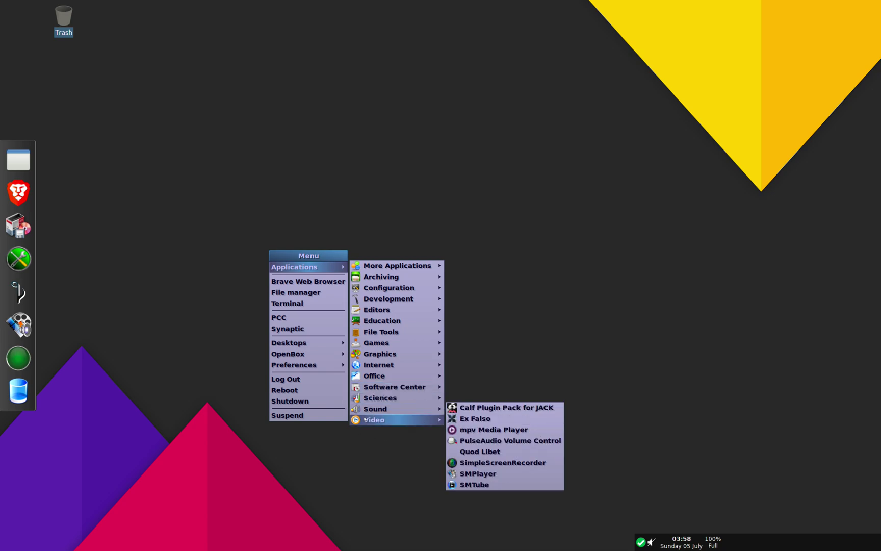
pyautogui.moveTo(368, 419)
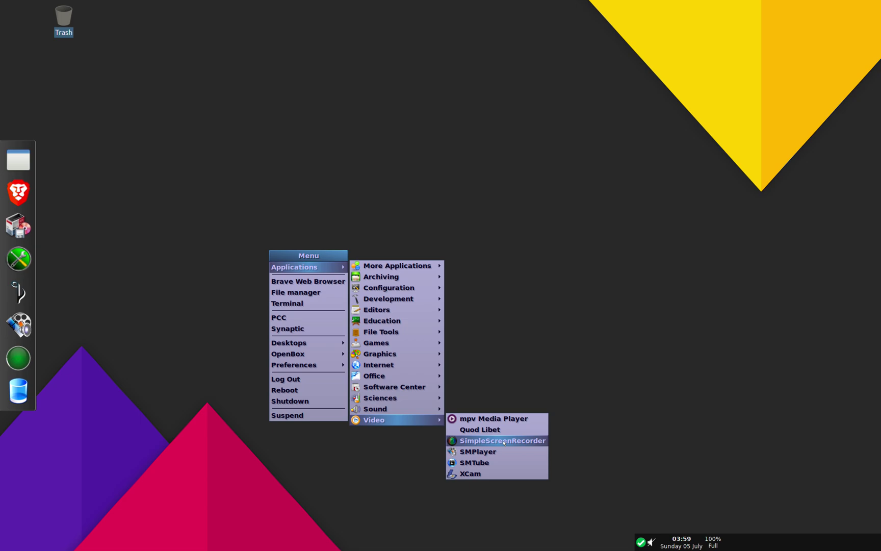
pyautogui.click(504, 441)
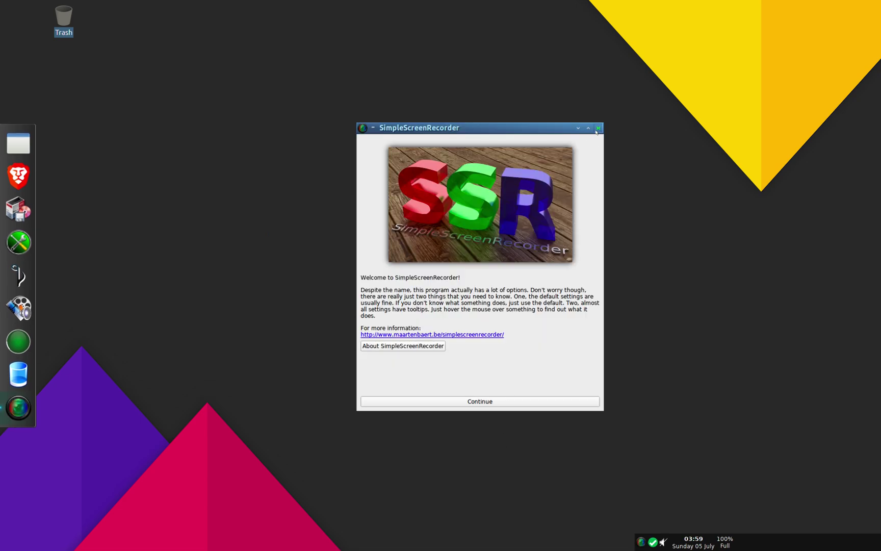
# Step: Close SimpleScreenRecorder and open a maximized Sakura terminal from the desktop menu showing neofetch
pyautogui.click(597, 128)
pyautogui.rightClick(187, 182)
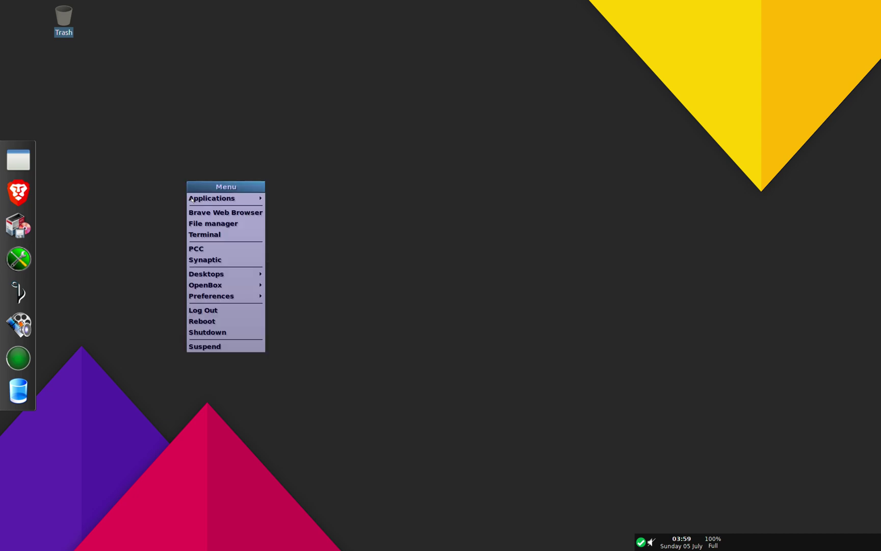
pyautogui.click(203, 233)
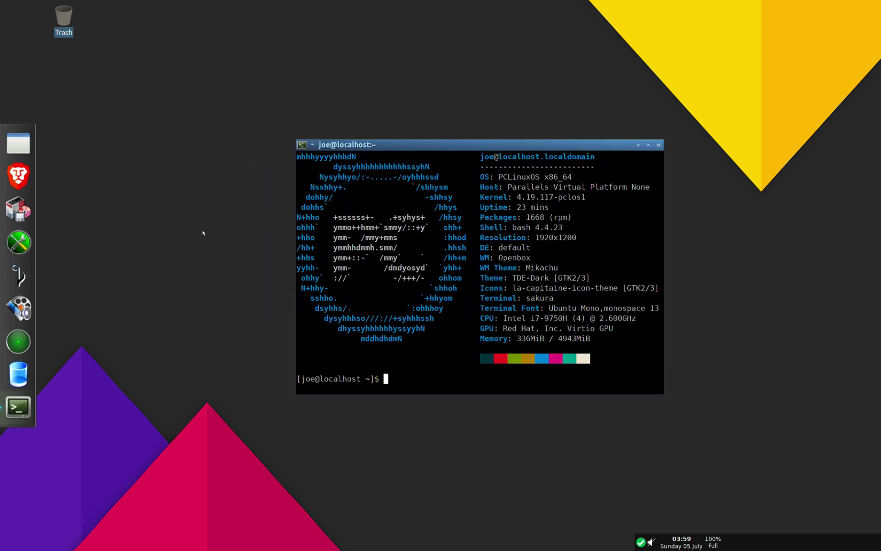
pyautogui.click(649, 146)
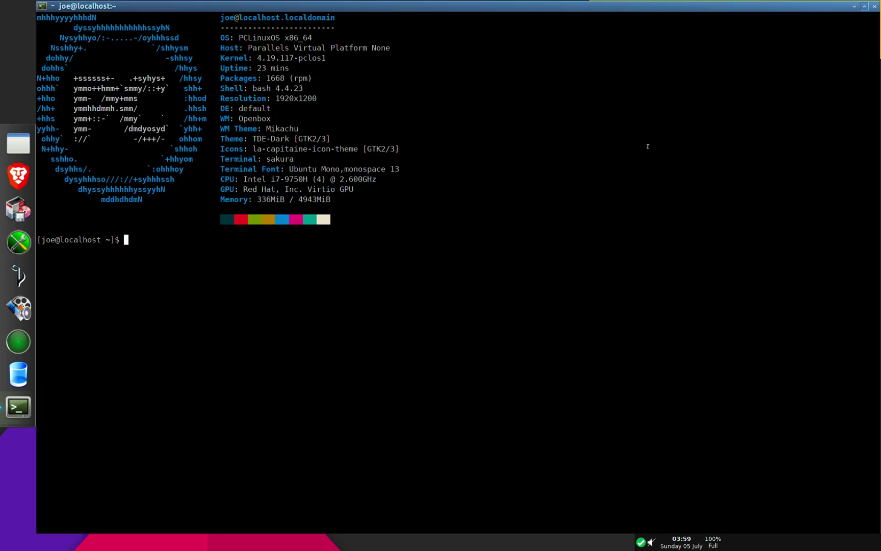